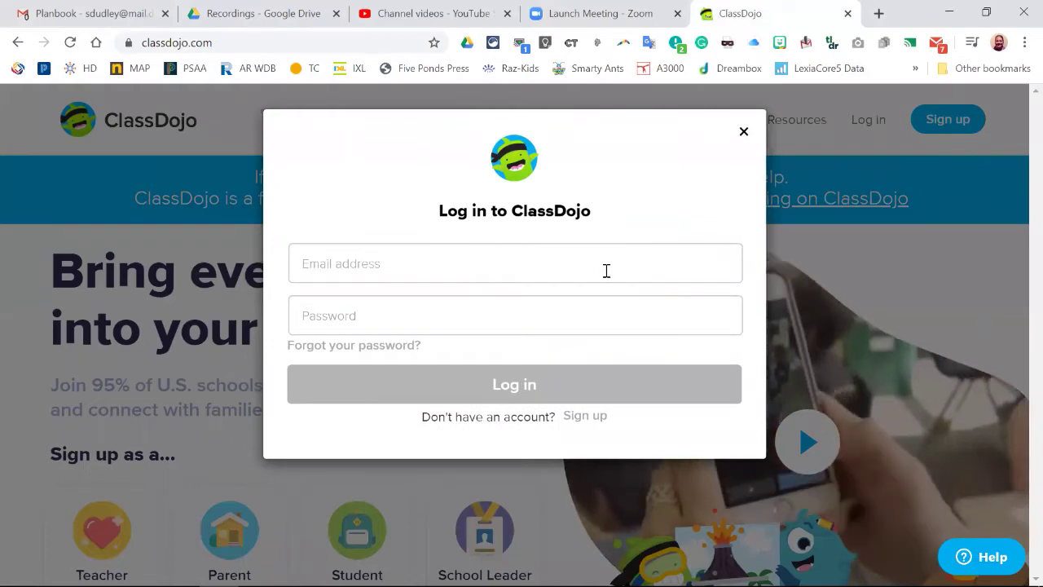
Log in to ClassDojo with the account email and password, and open Demo Class.
key("Down")
key("Return")
key("Tab")
type("••••••••••••")
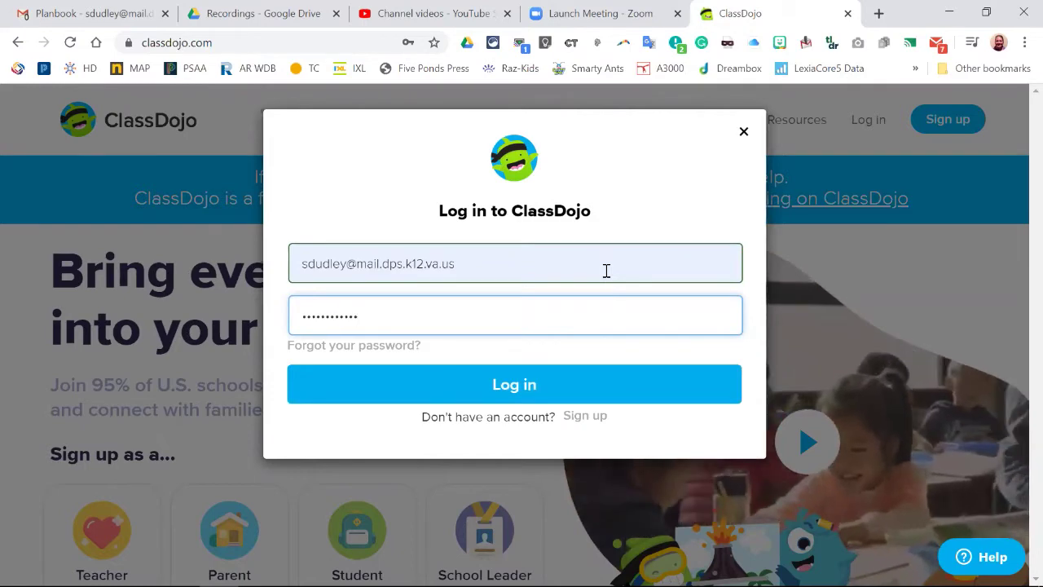
left_click(572, 384)
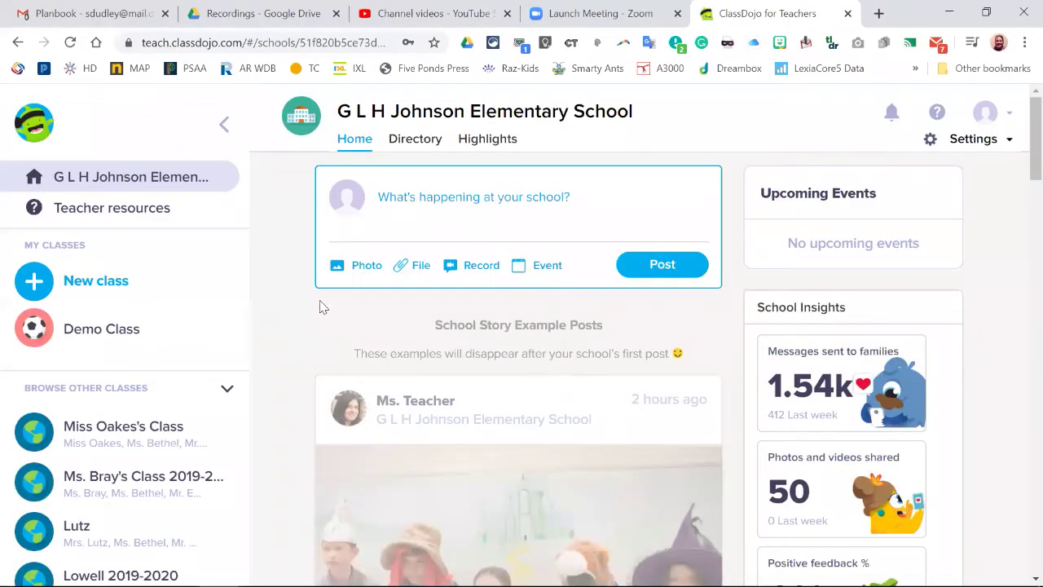
left_click(102, 329)
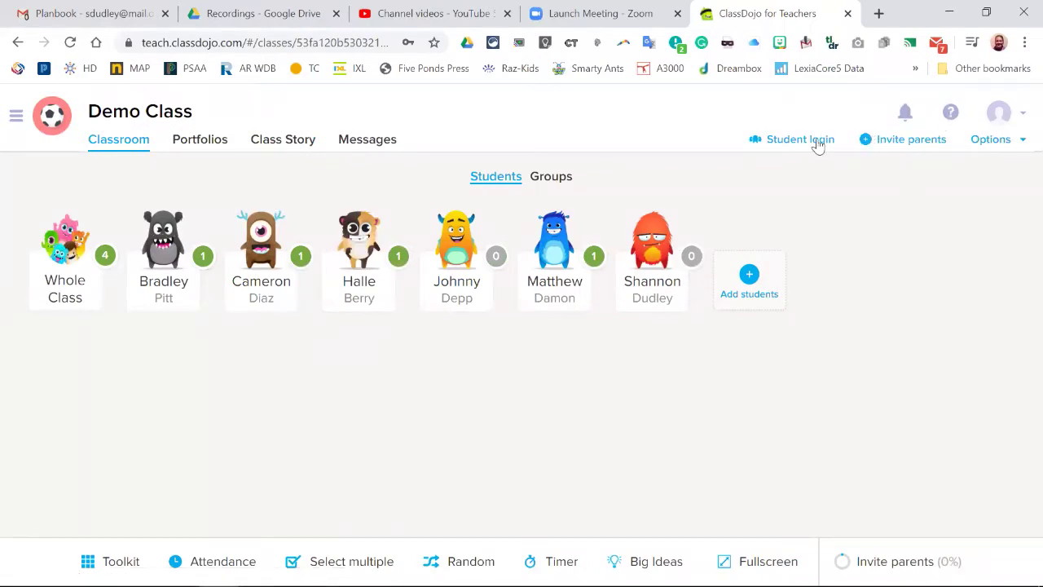
Open the account settings and review the profile fields, including the available role options.
left_click(1013, 118)
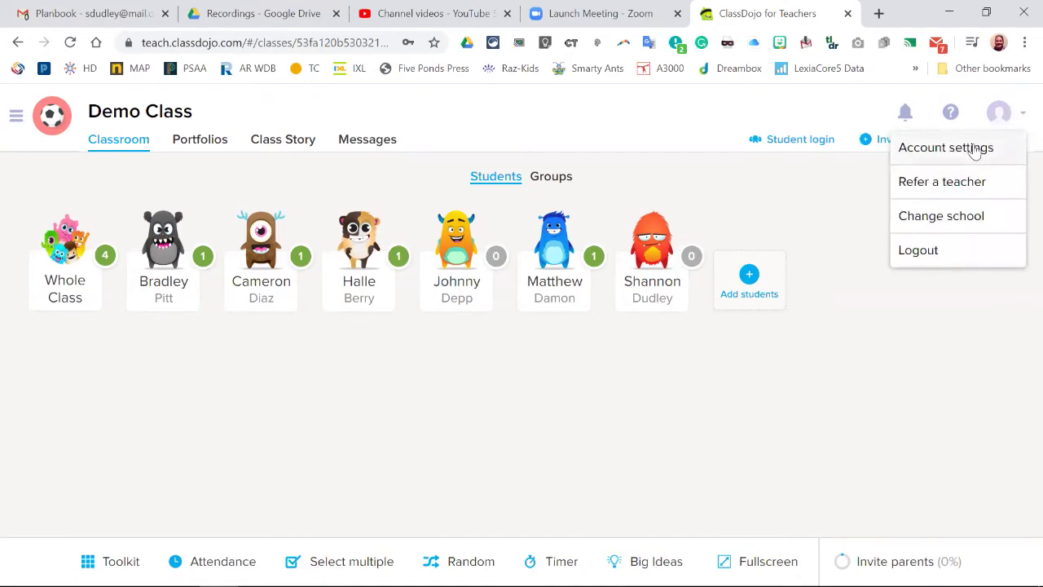
left_click(945, 147)
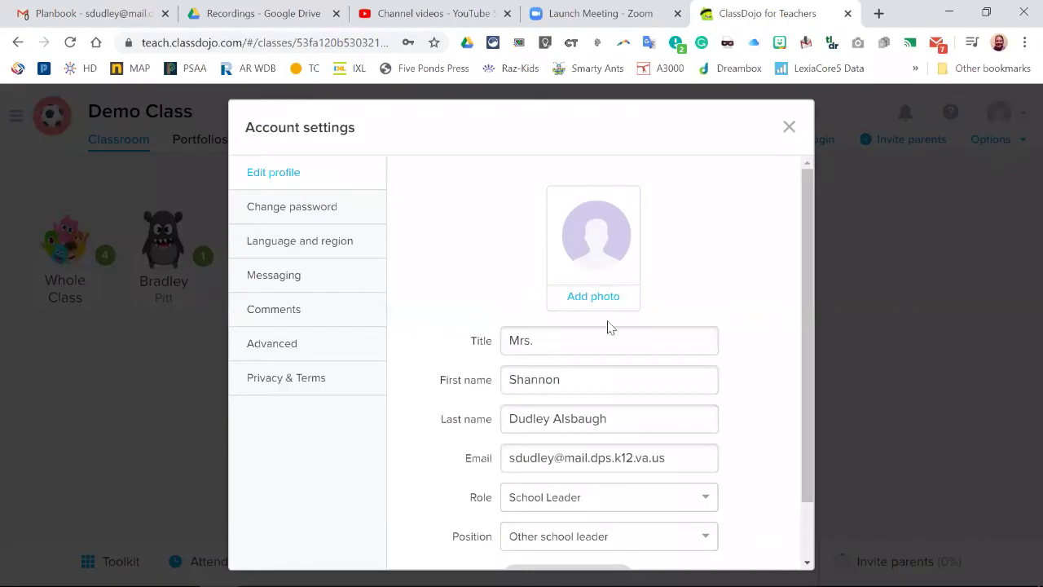
left_click_drag(801, 263, 797, 359)
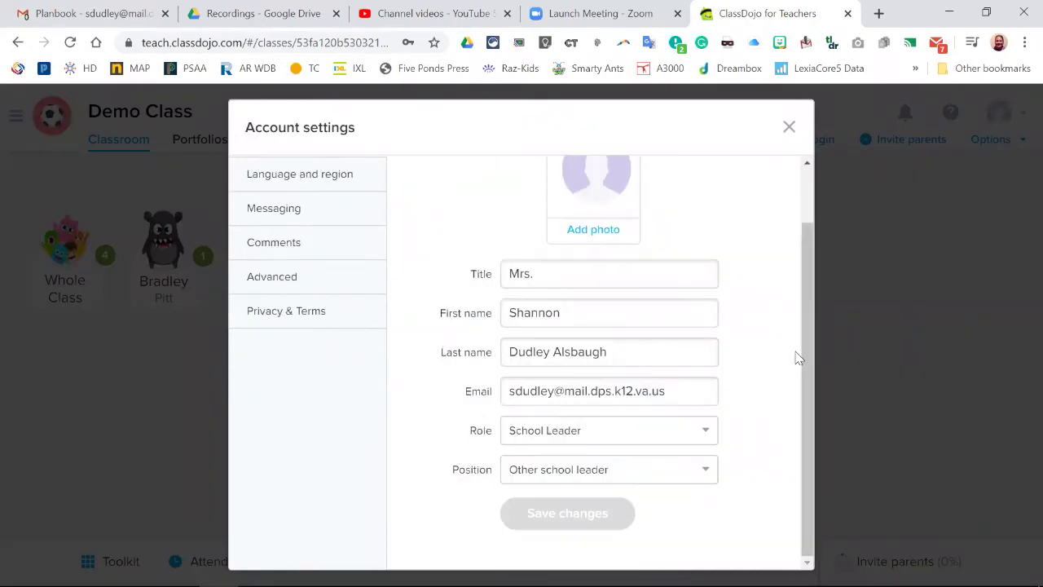
left_click(529, 436)
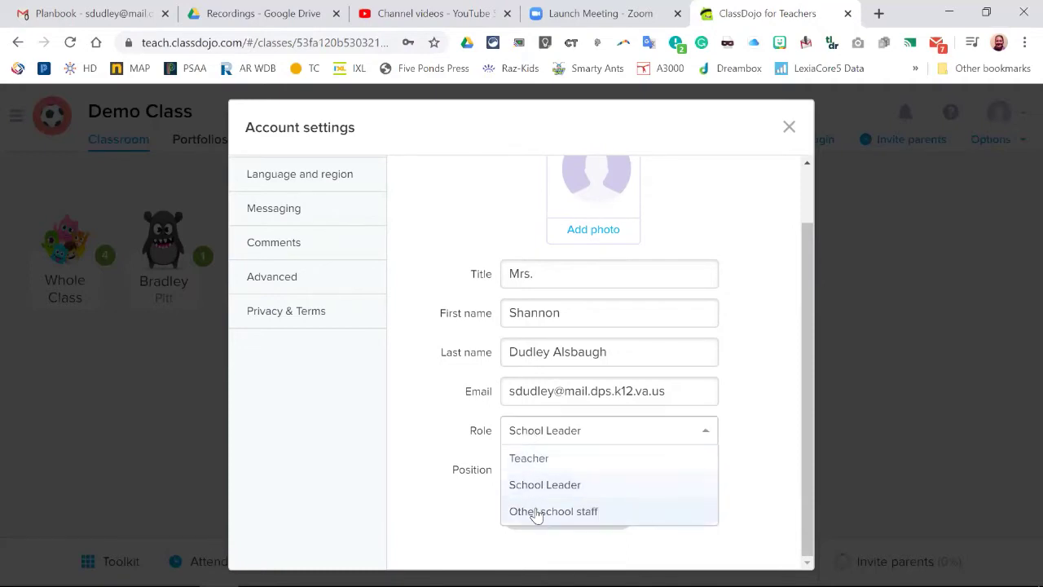
left_click(472, 479)
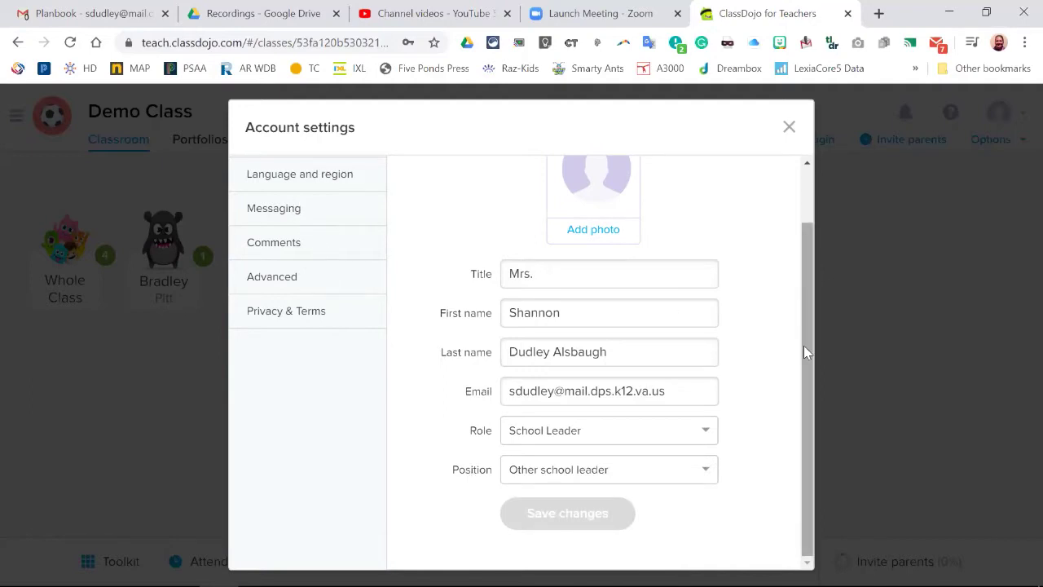
left_click_drag(803, 346, 806, 232)
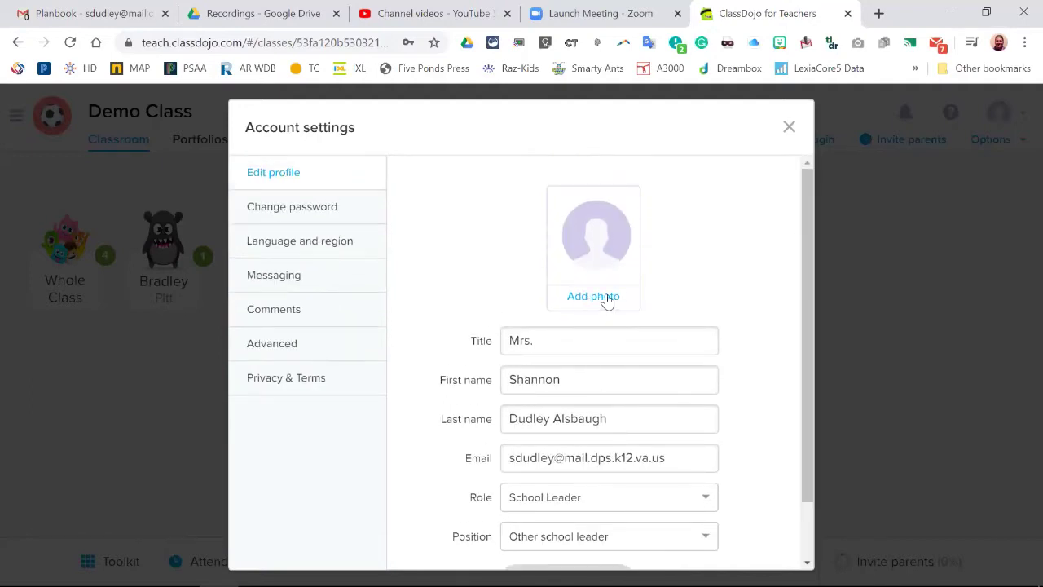
Review the password change form and the language and region settings, including the available languages.
left_click(290, 206)
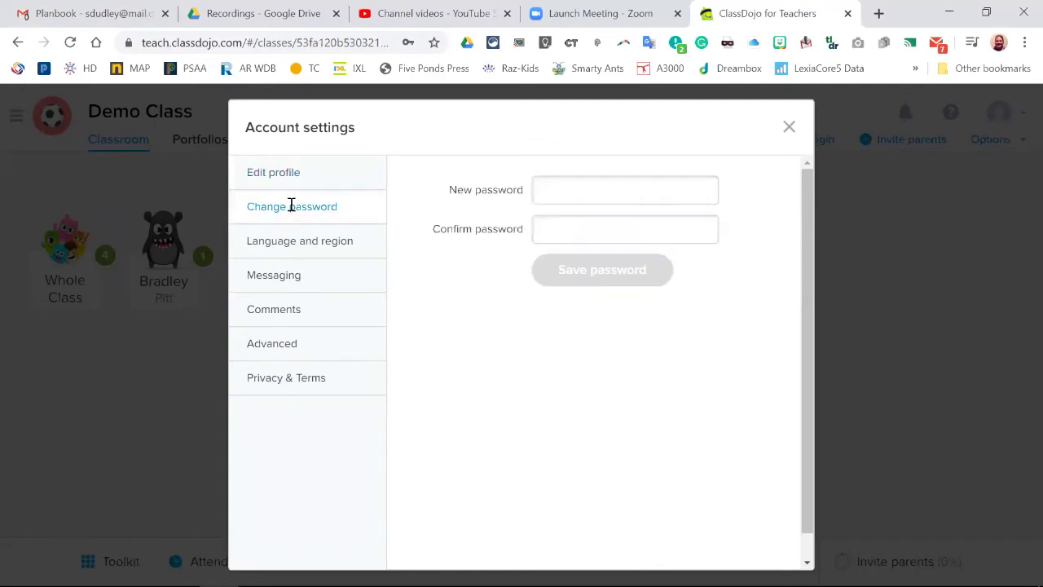
left_click(287, 244)
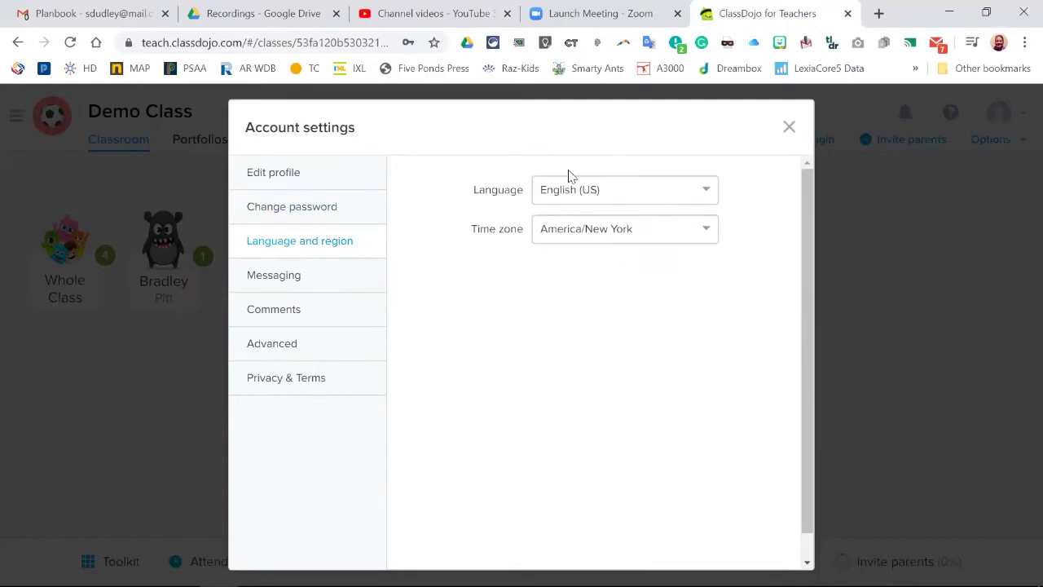
left_click(582, 200)
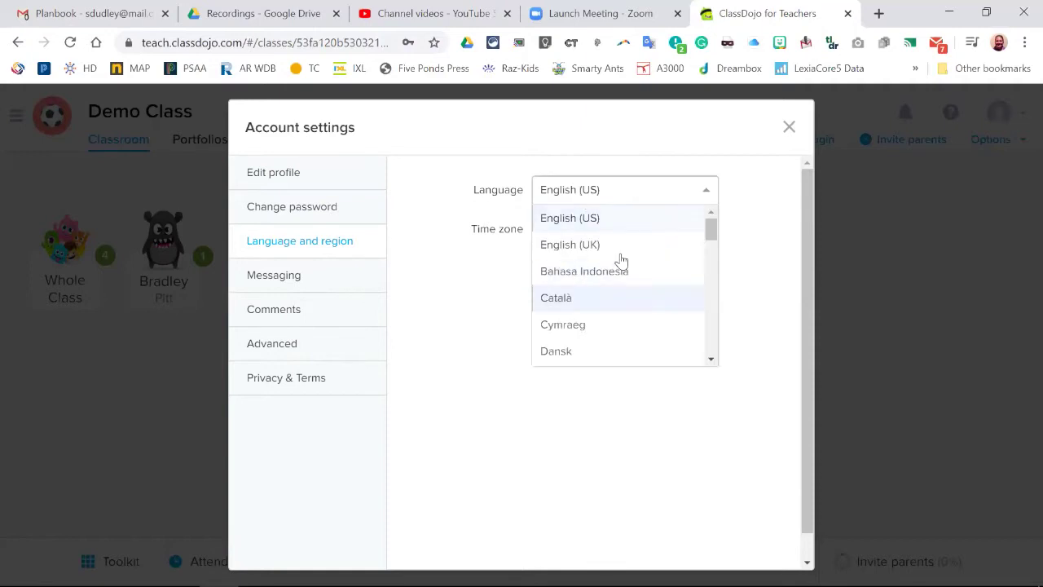
mouse_move(712, 232)
left_mouse_down()
mouse_move(722, 373)
mouse_move(722, 217)
left_mouse_up()
left_click(496, 285)
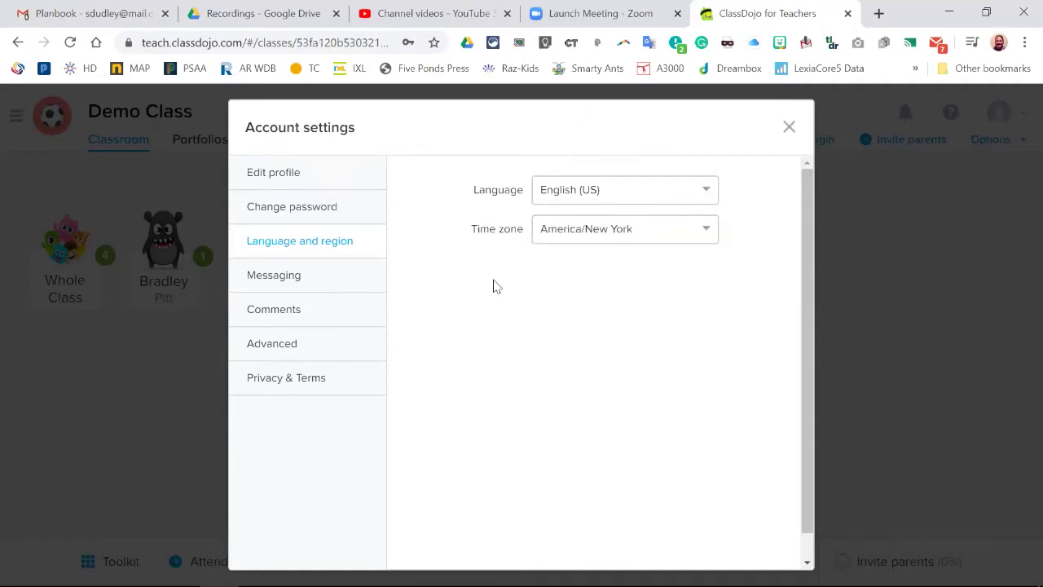
In the messaging settings, turn on quiet hours to check its start and end times, and turn it off again.
left_click(290, 277)
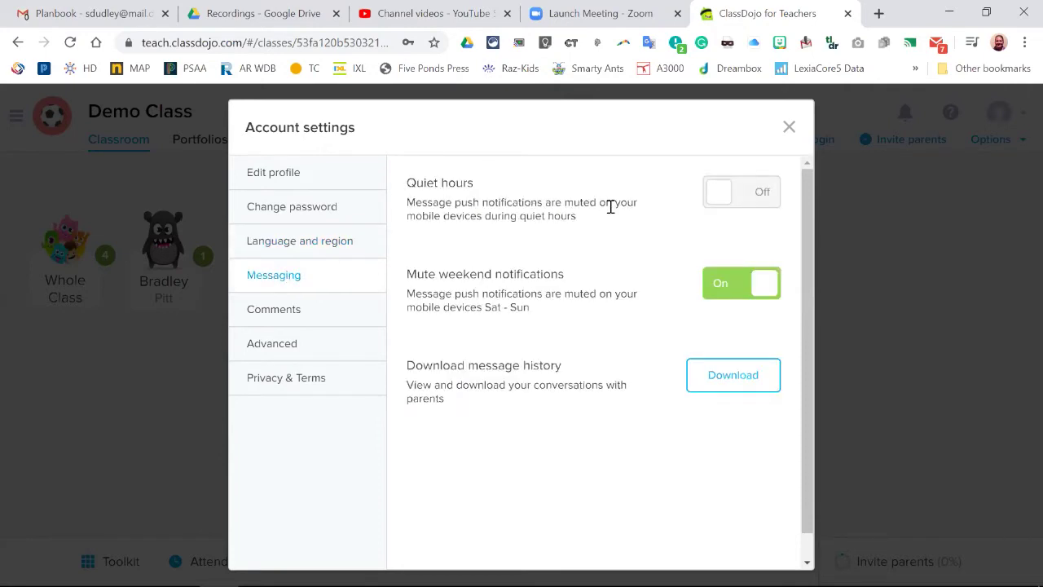
left_click(724, 197)
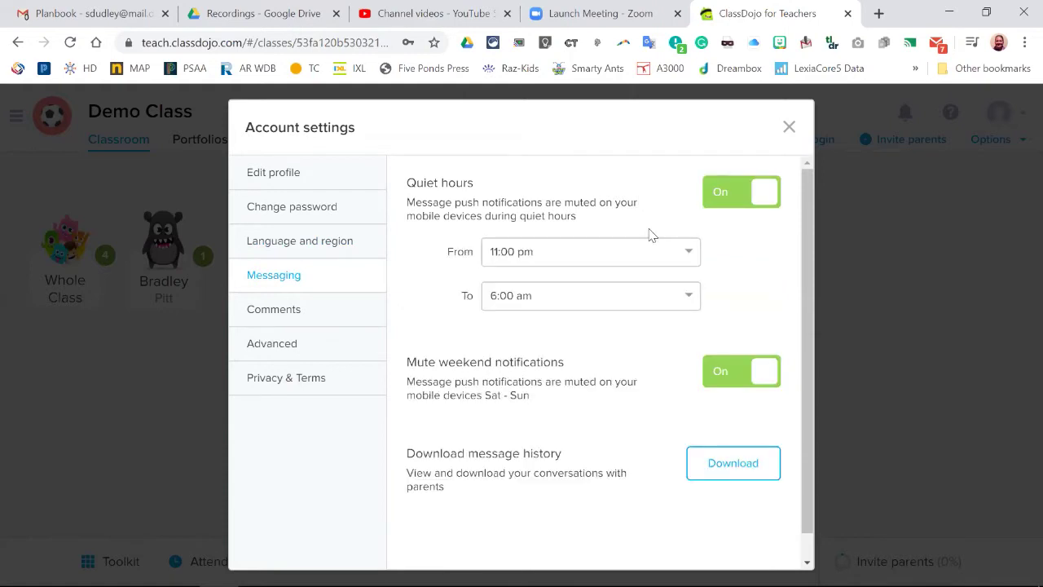
left_click(607, 260)
left_click(607, 259)
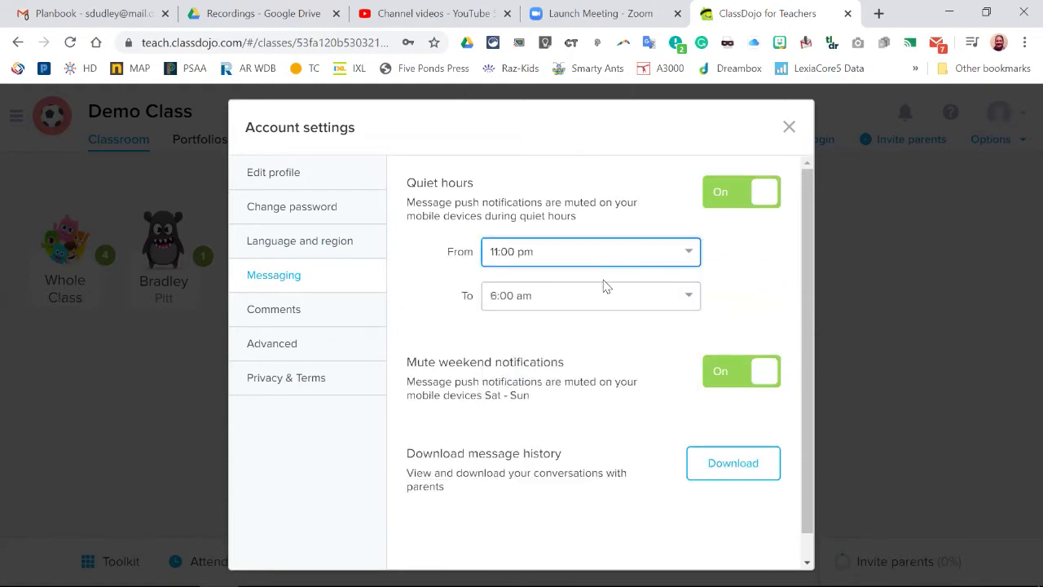
left_click(604, 301)
left_click(604, 304)
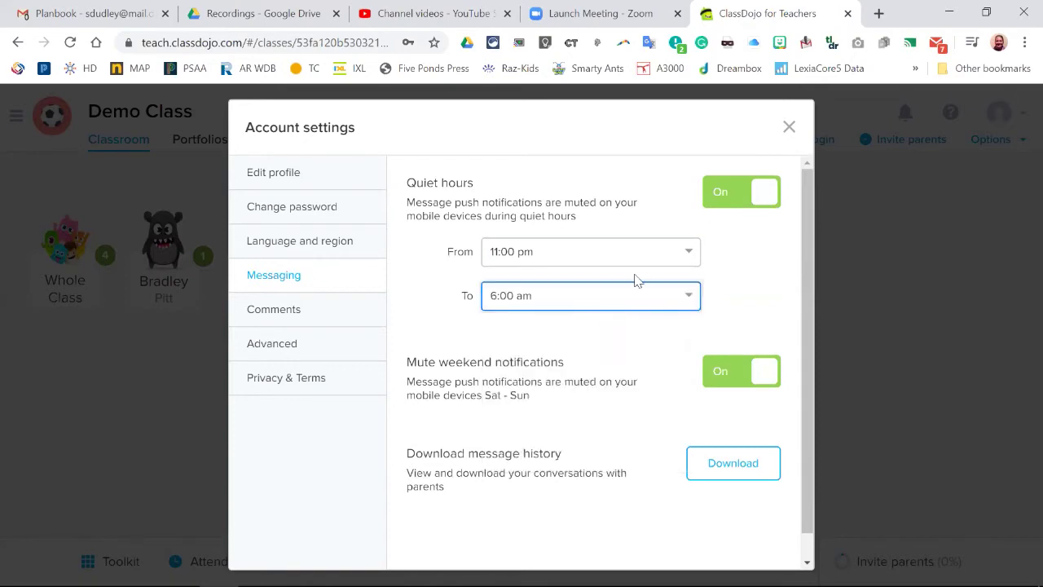
left_click(754, 201)
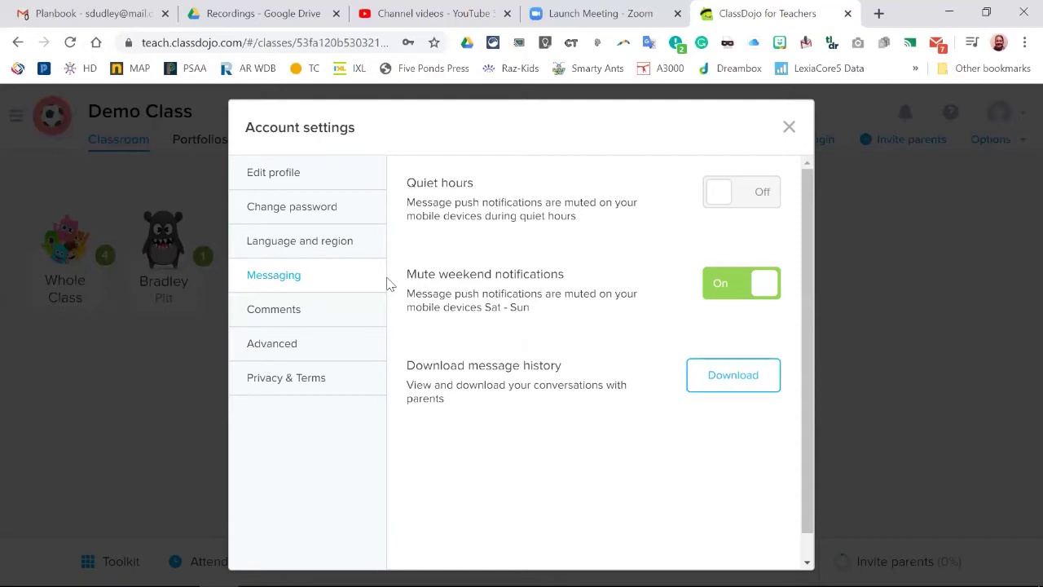
Review the comment and advanced account settings, including the list of active devices, and close the account settings.
left_click(291, 308)
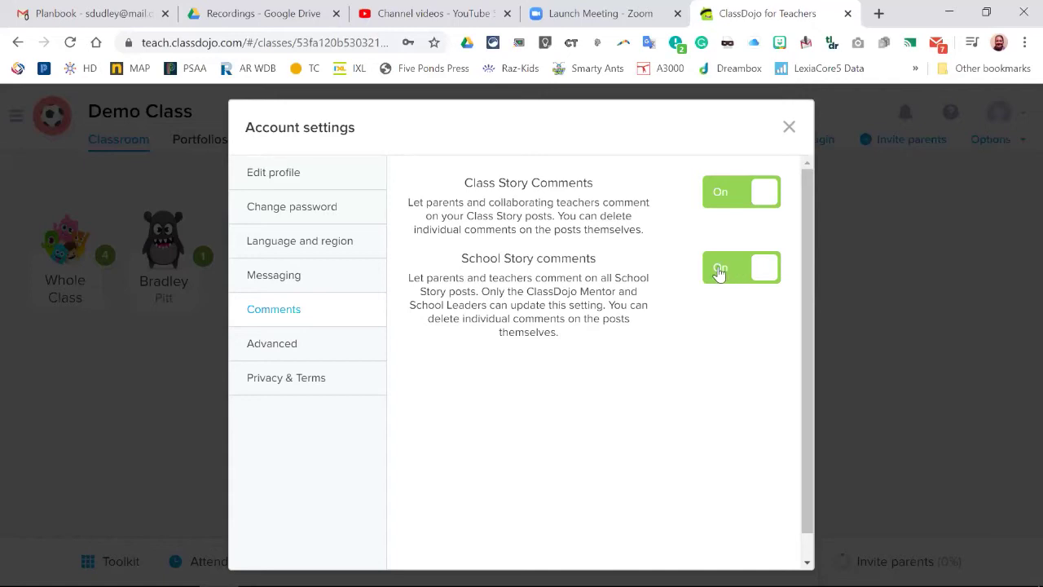
left_click(283, 345)
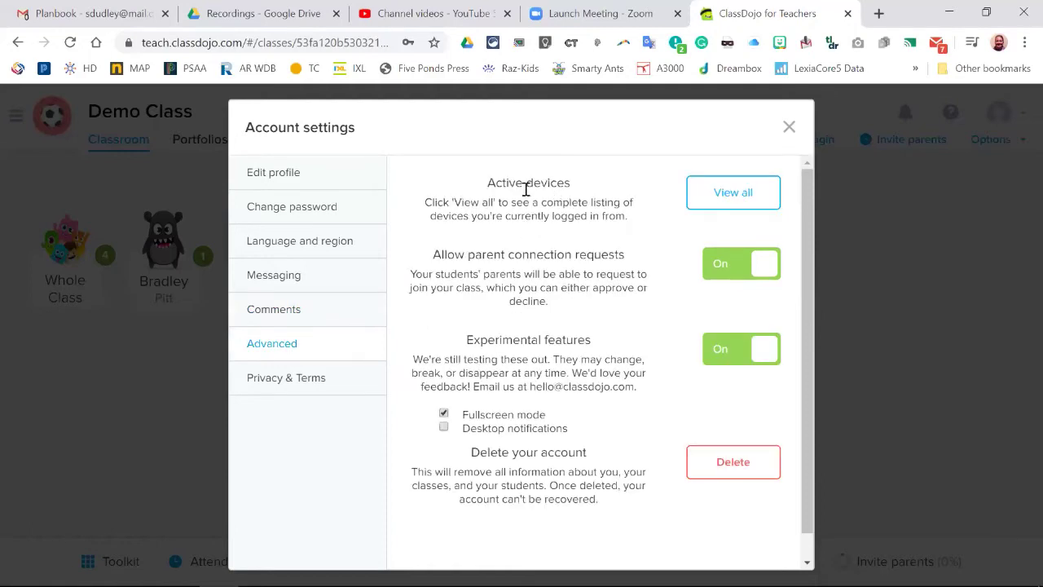
left_click(708, 198)
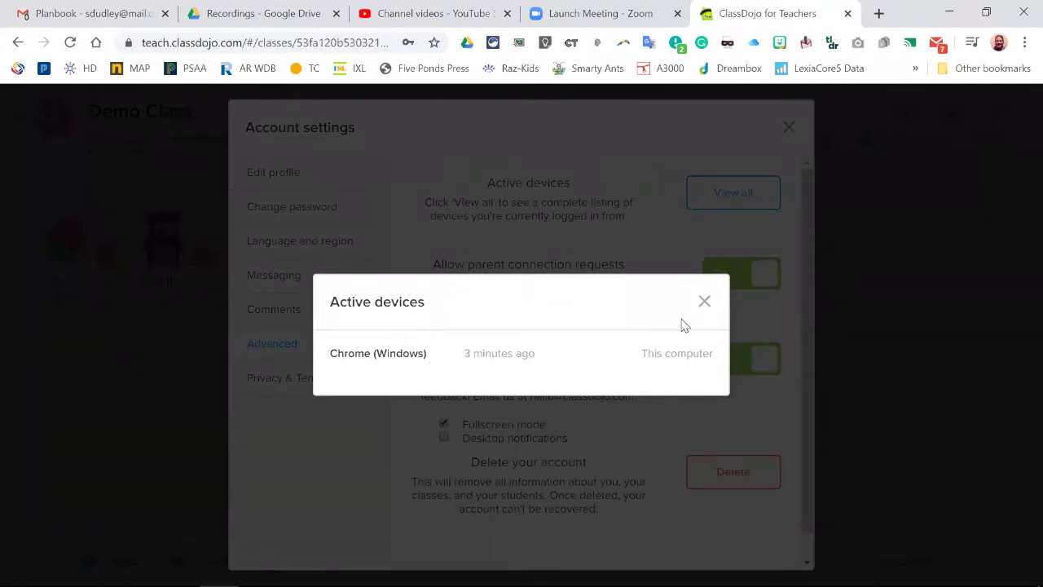
left_click(705, 303)
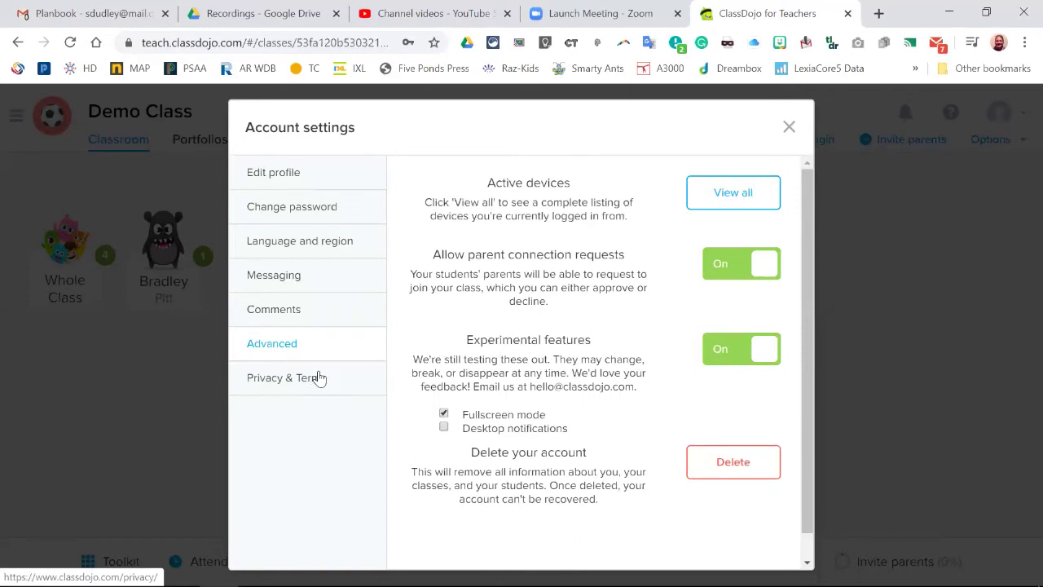
left_click(790, 128)
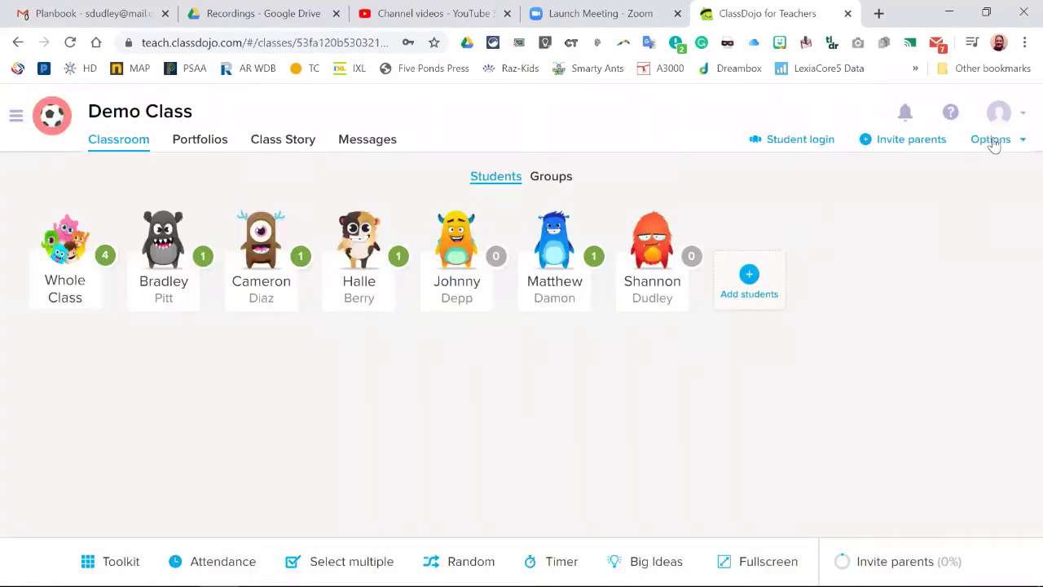
Look through the help choices, the notifications and the class options available for Demo Class.
left_click(949, 119)
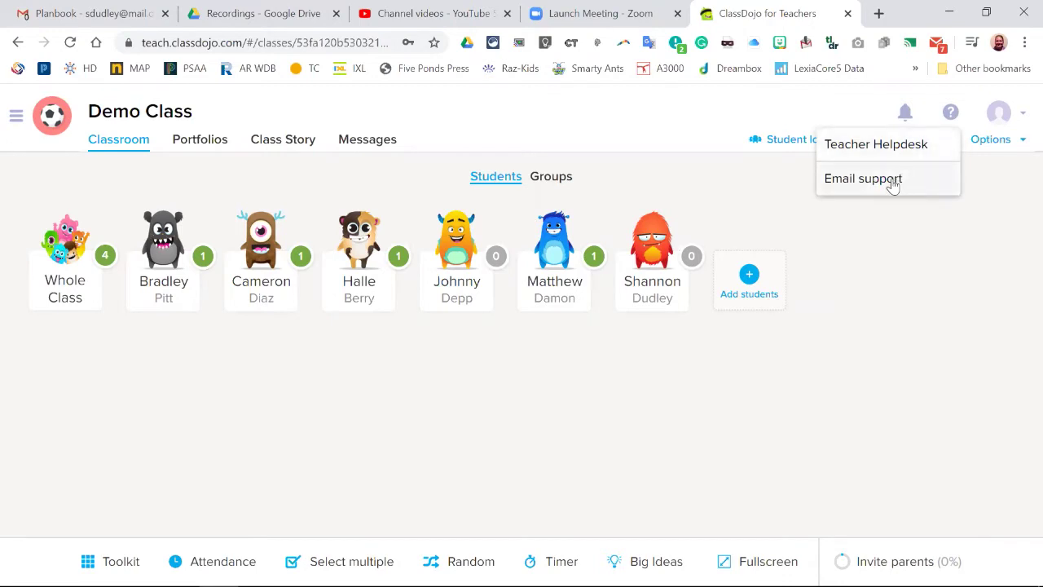
left_click(905, 115)
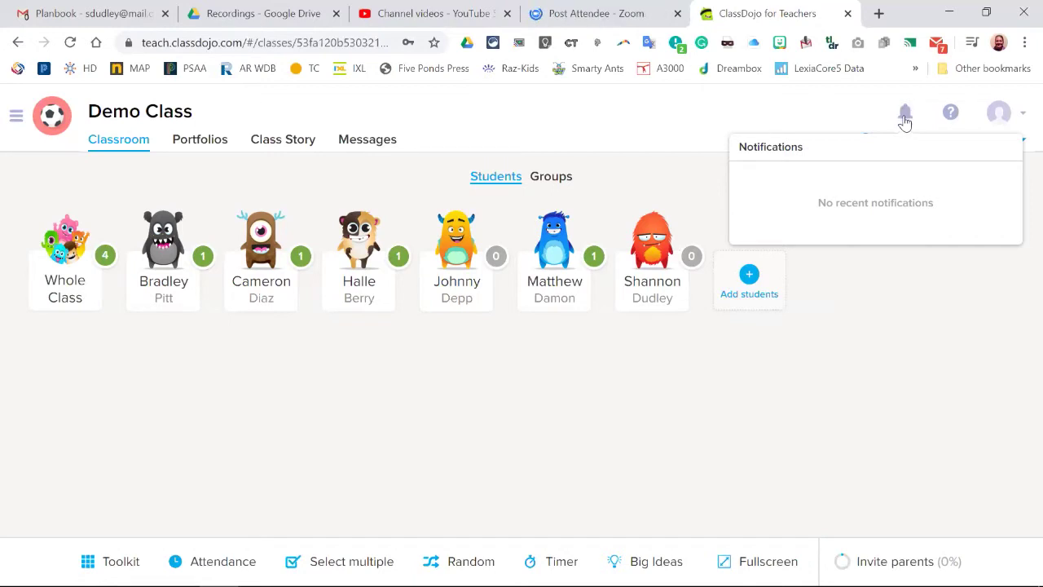
left_click(790, 118)
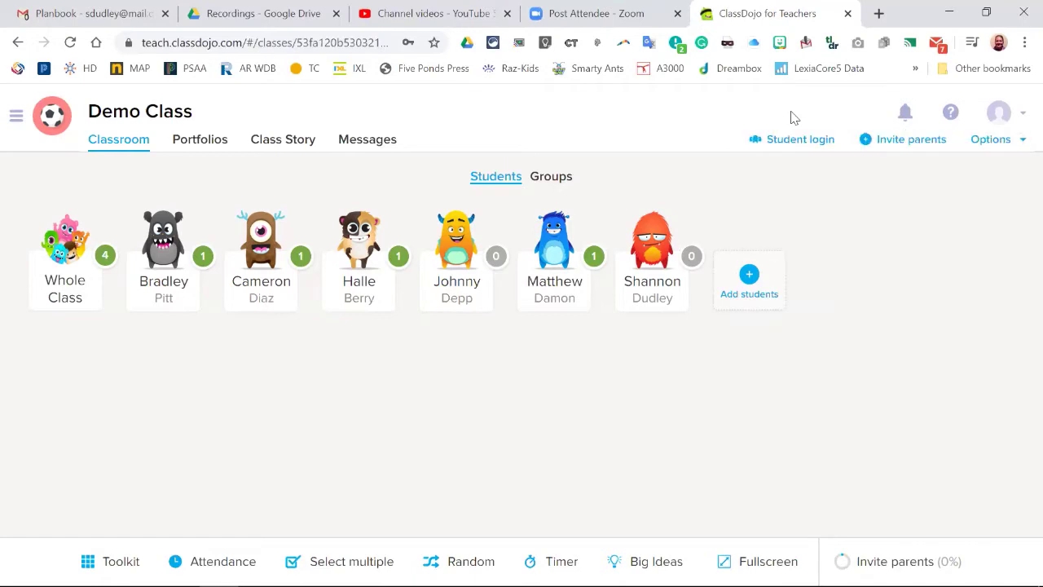
left_click(994, 143)
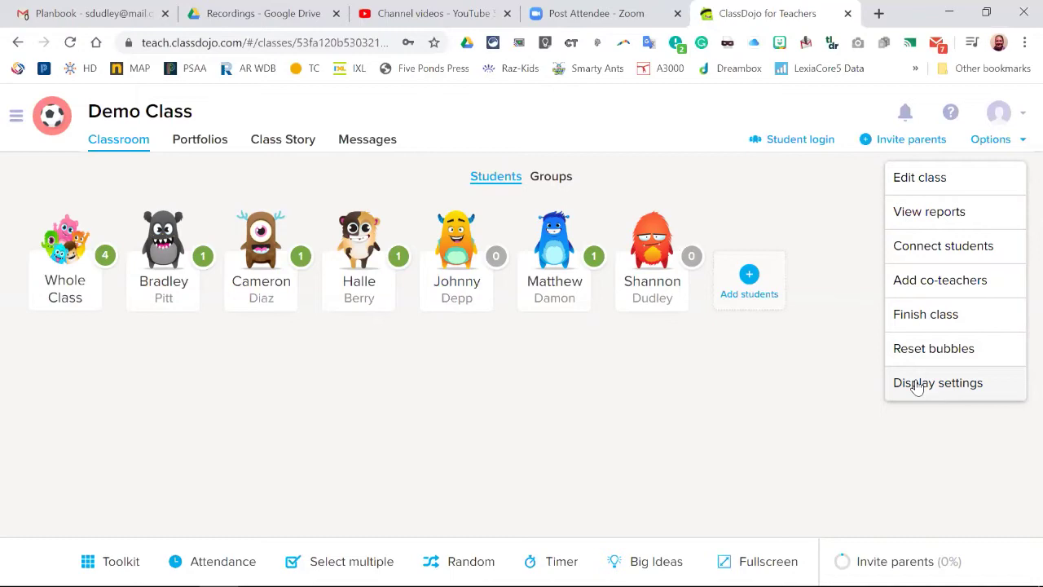
left_click(882, 144)
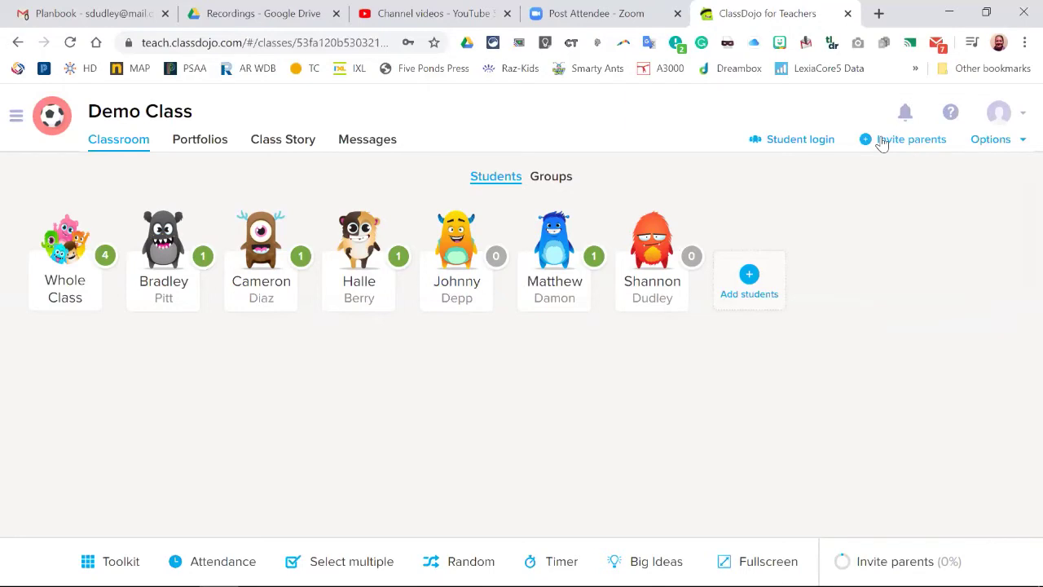
Open the parent invitations for Demo Class and examine the per-student invite fields and the parent filter choices.
left_click(882, 143)
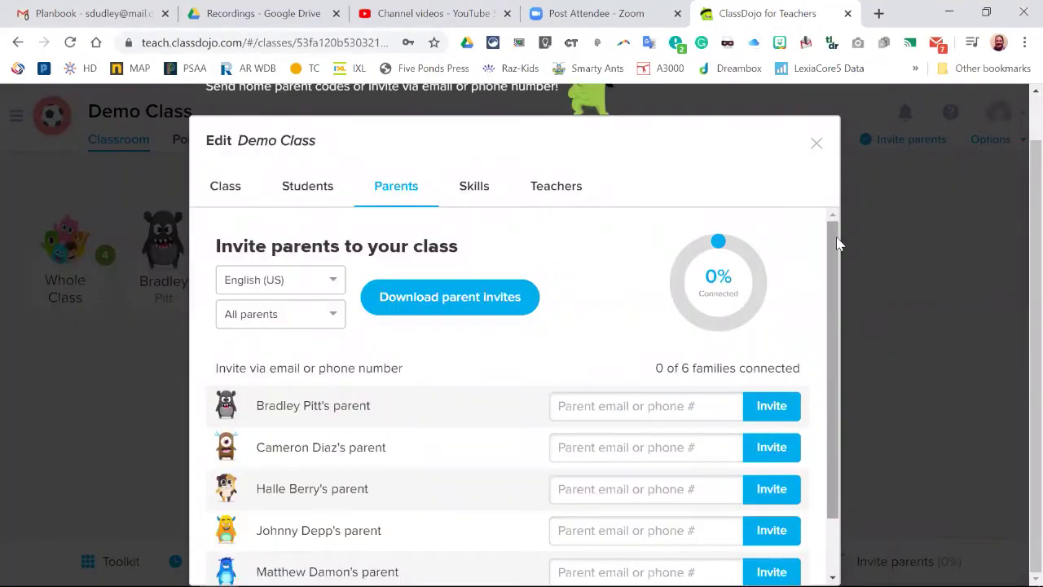
scroll(838, 243, "down", 1)
scroll(838, 229, "up", 1)
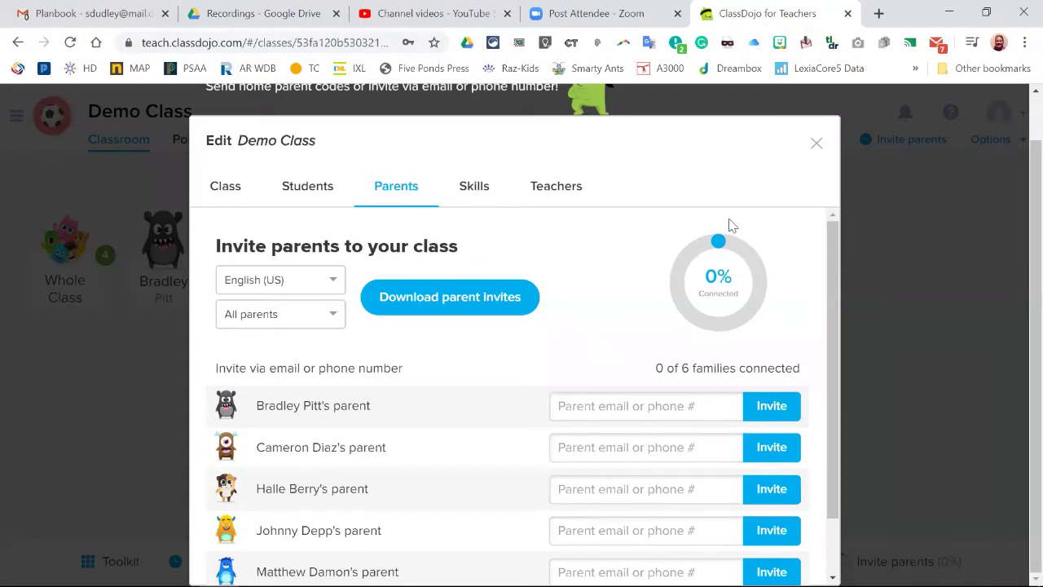
scroll(580, 337, "down", 2)
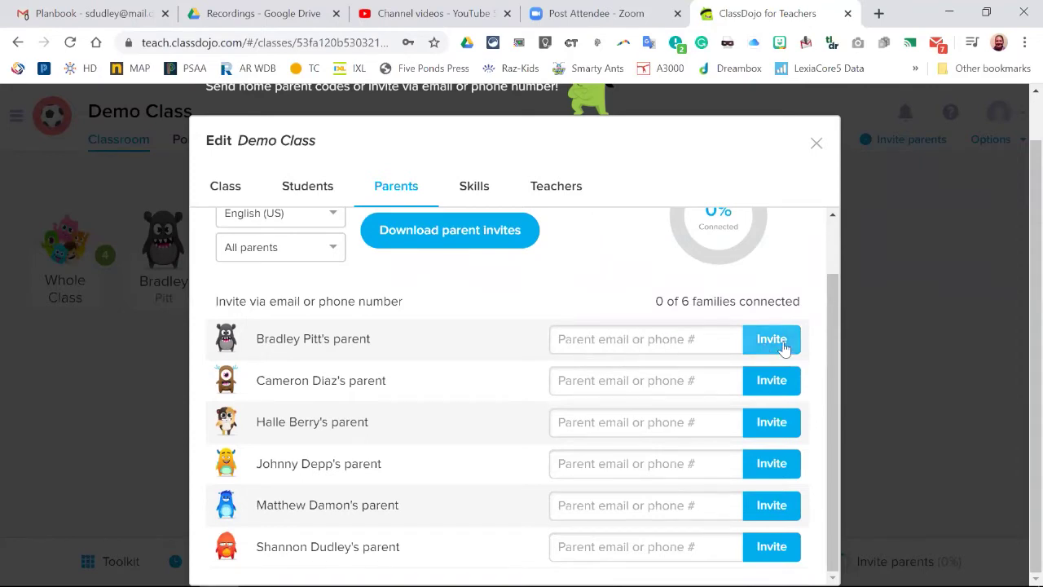
left_click_drag(833, 349, 829, 269)
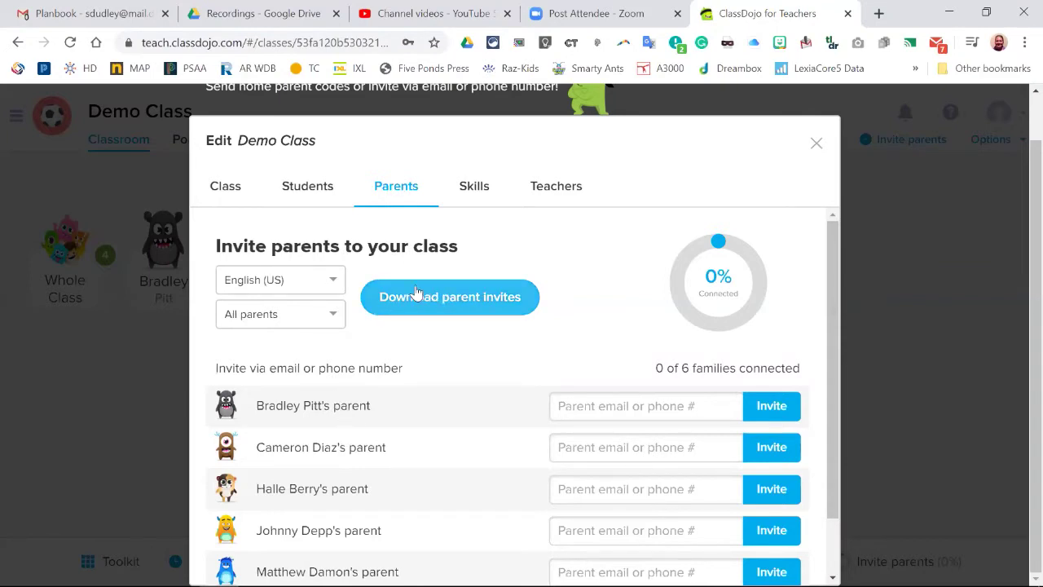
left_click(330, 321)
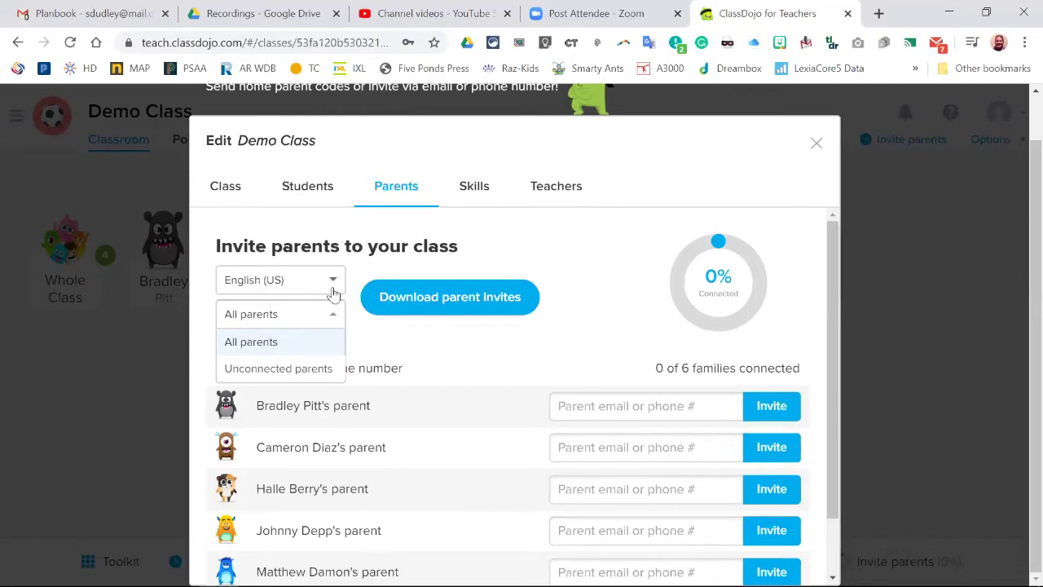
left_click(608, 251)
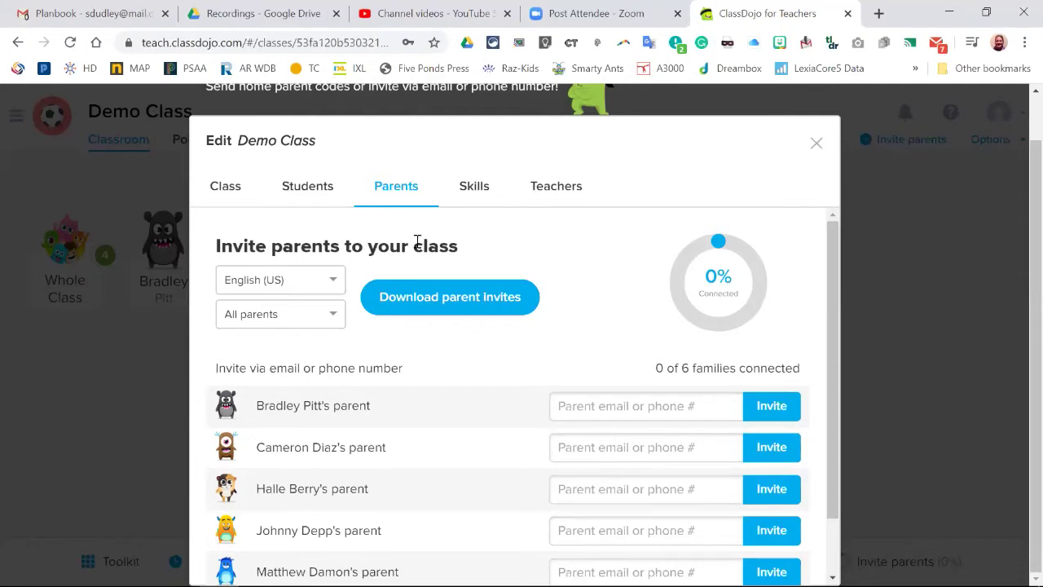
Review the class details of Demo Class, including the available class icons and the grade choices.
left_click(232, 187)
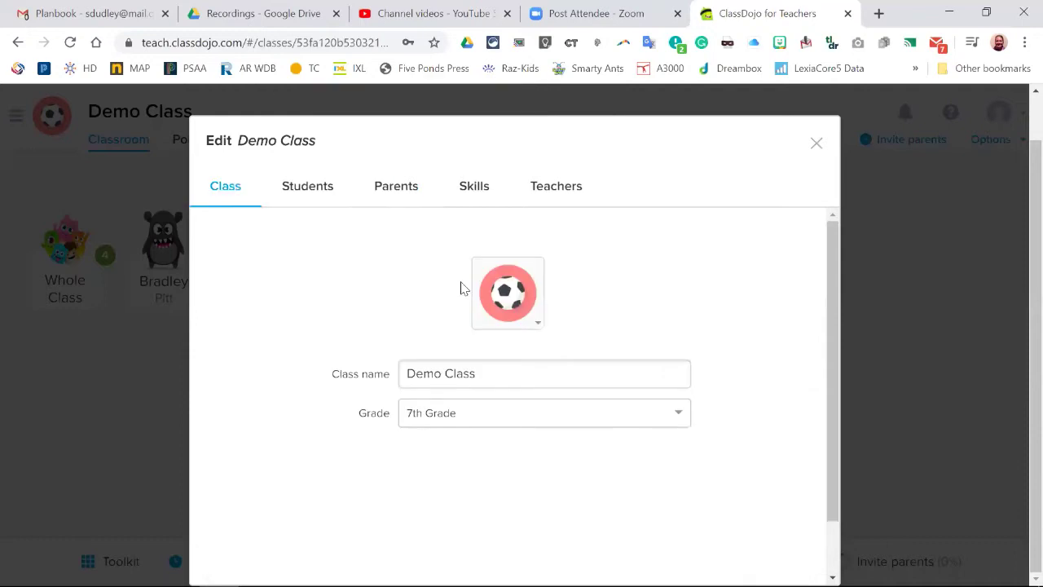
left_click(511, 307)
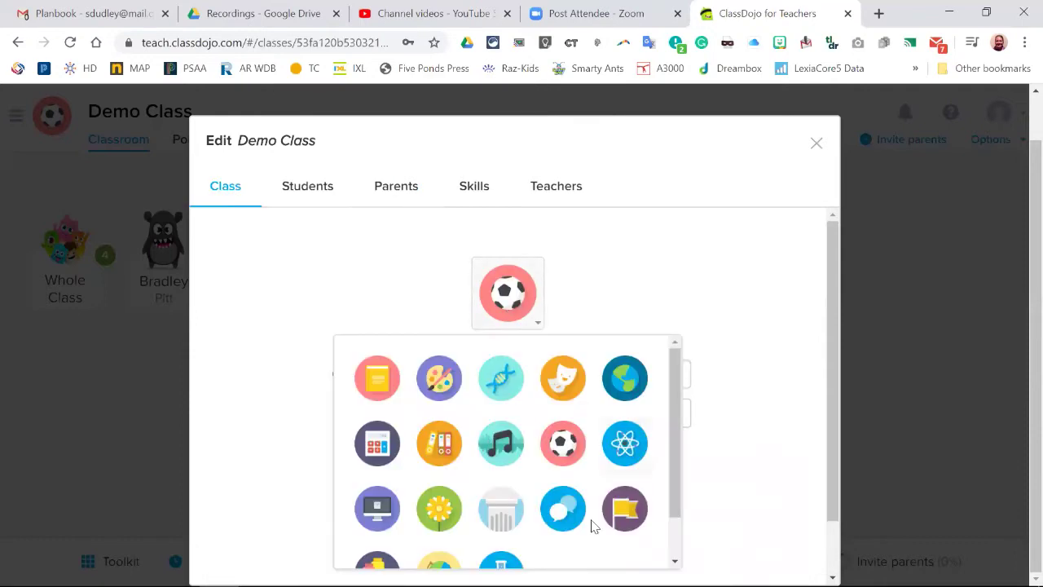
left_click(602, 300)
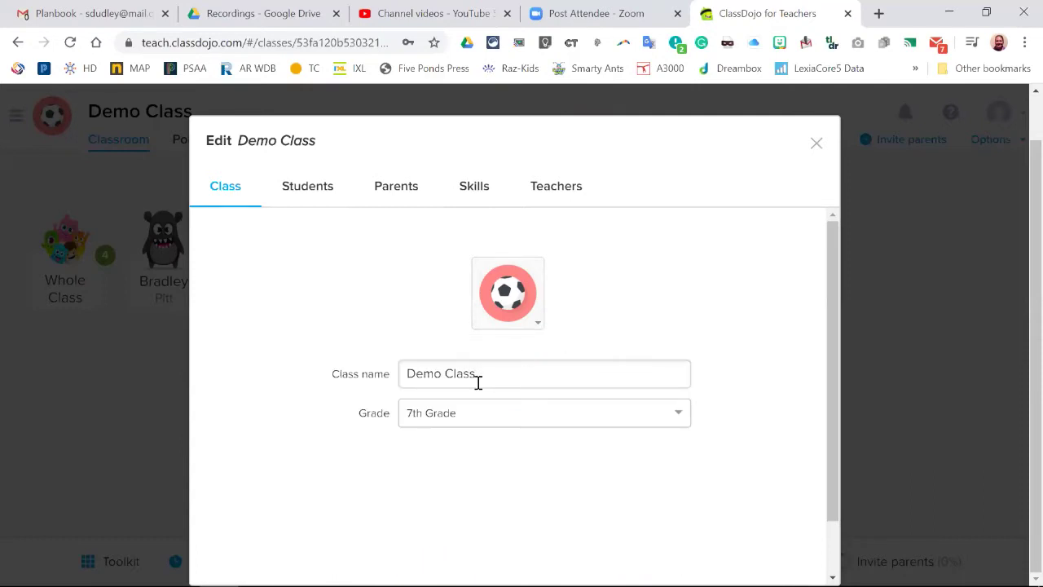
left_click(478, 420)
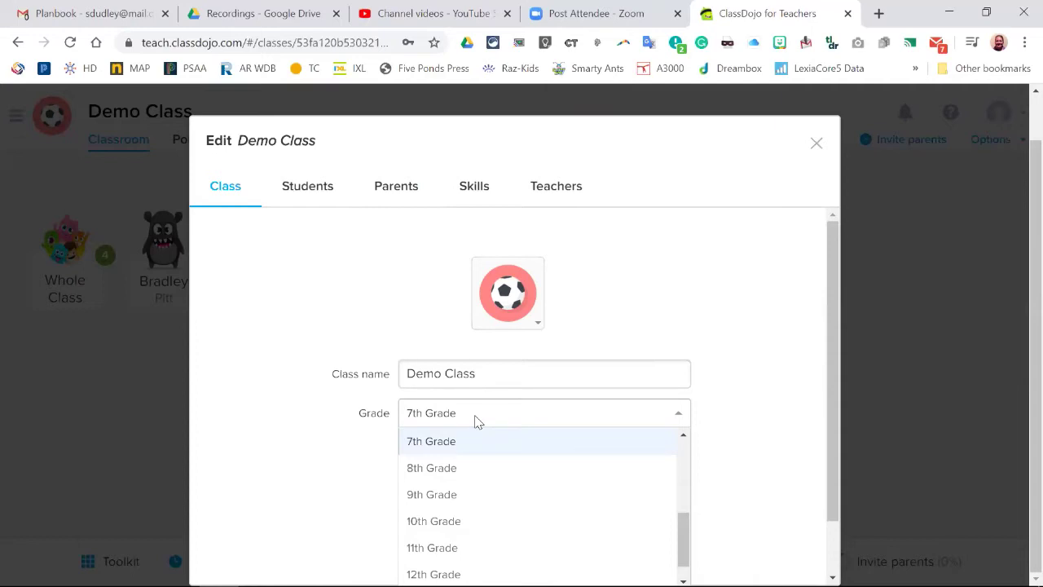
left_click(477, 420)
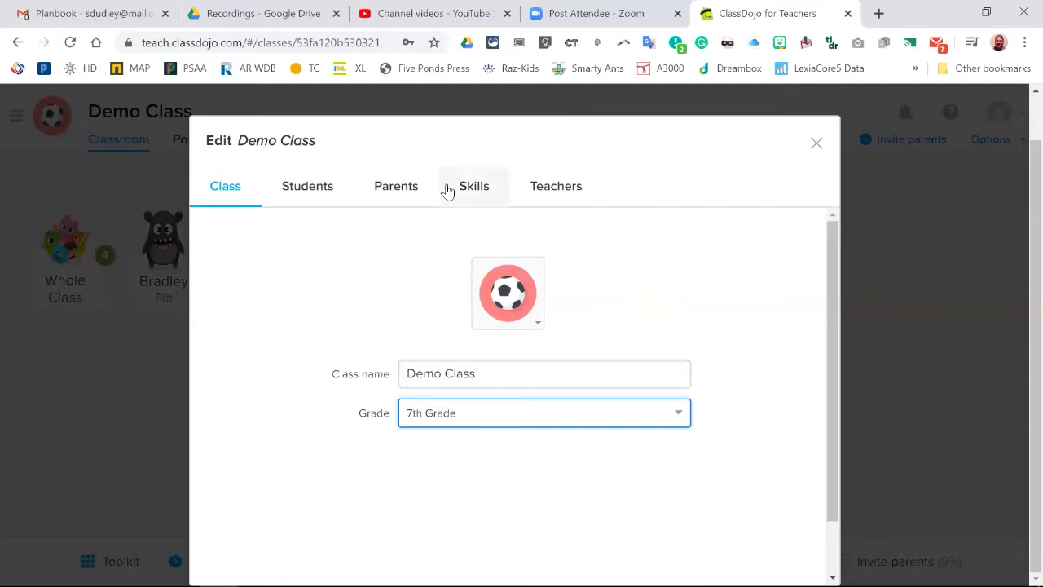
Open the student list of Demo Class, look at the form for adding students, and close the form.
left_click(322, 192)
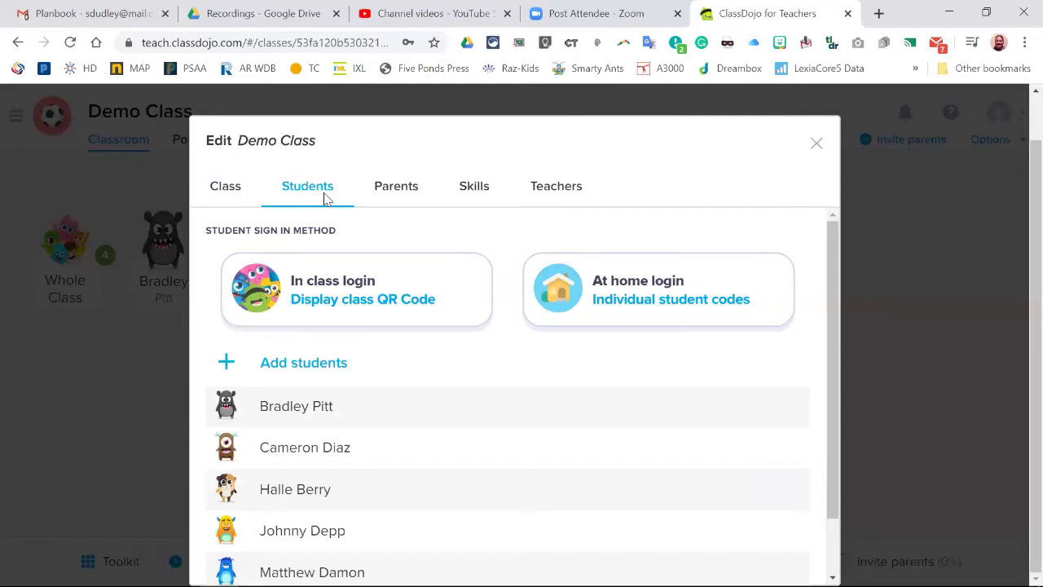
left_click(302, 369)
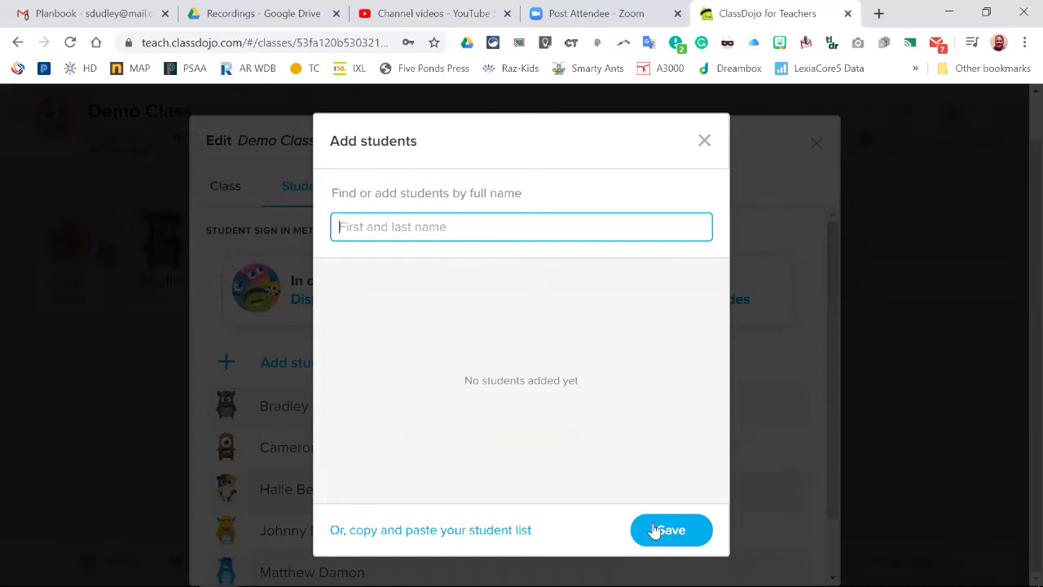
left_click(705, 142)
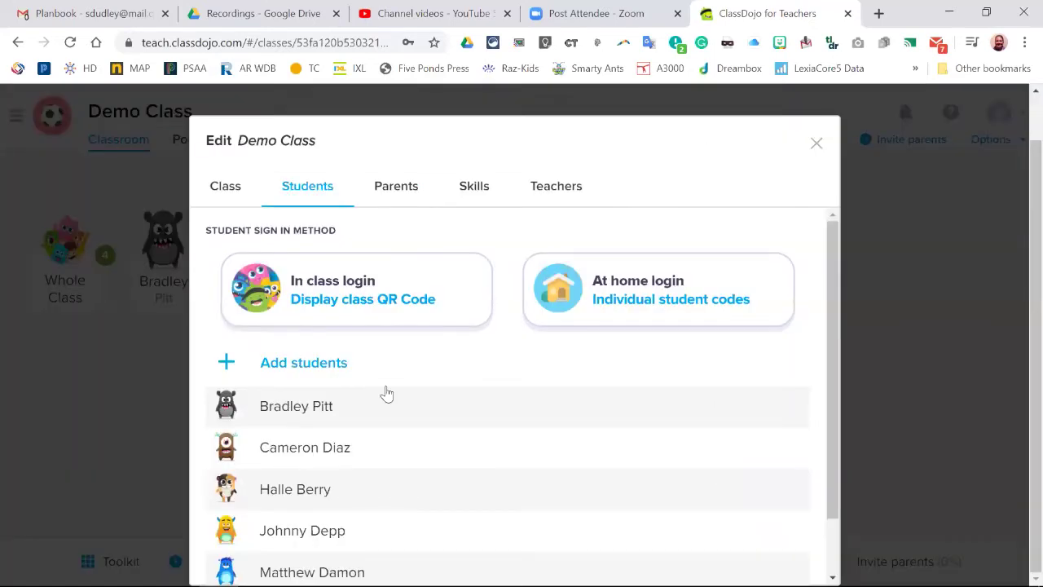
Add one new student to Demo Class with a first name and last initial, and save.
left_click(318, 367)
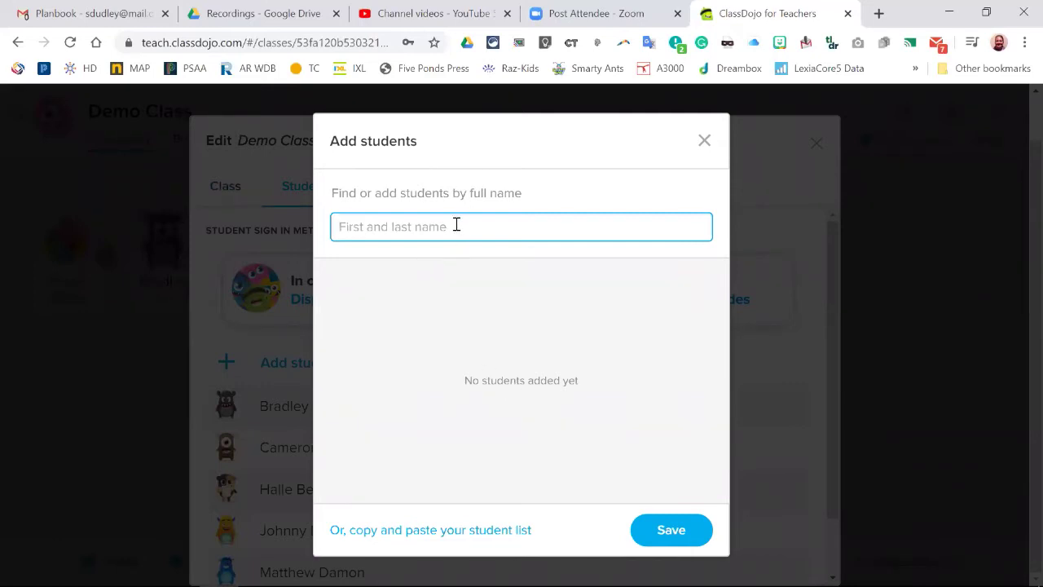
type("Jason A")
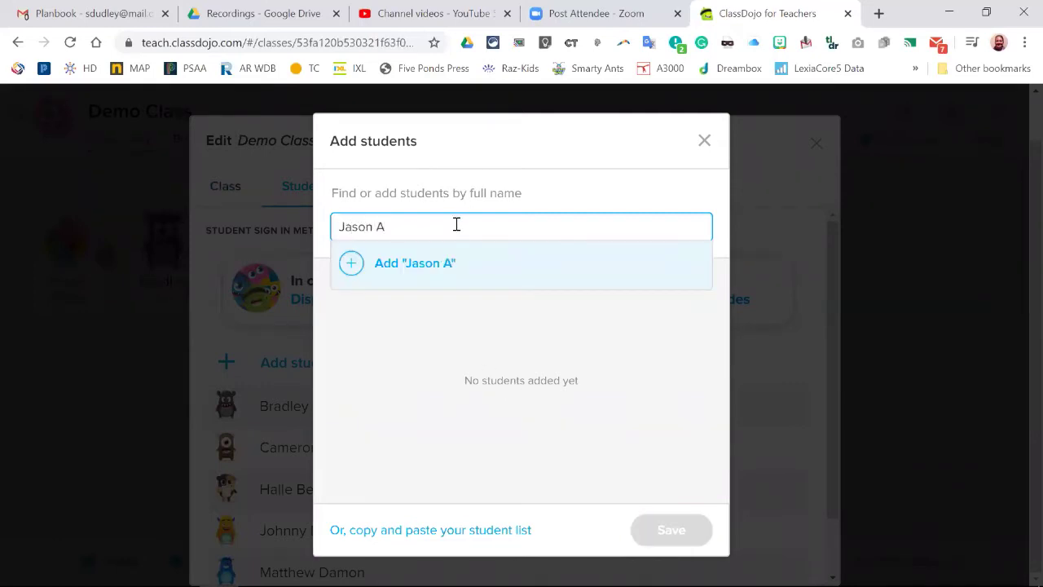
left_click(431, 261)
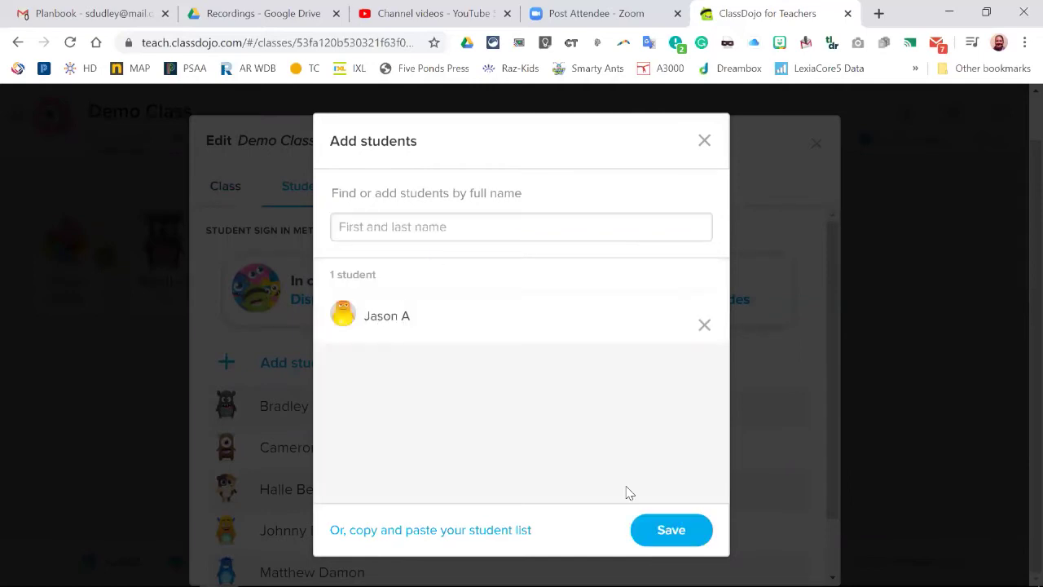
left_click(652, 522)
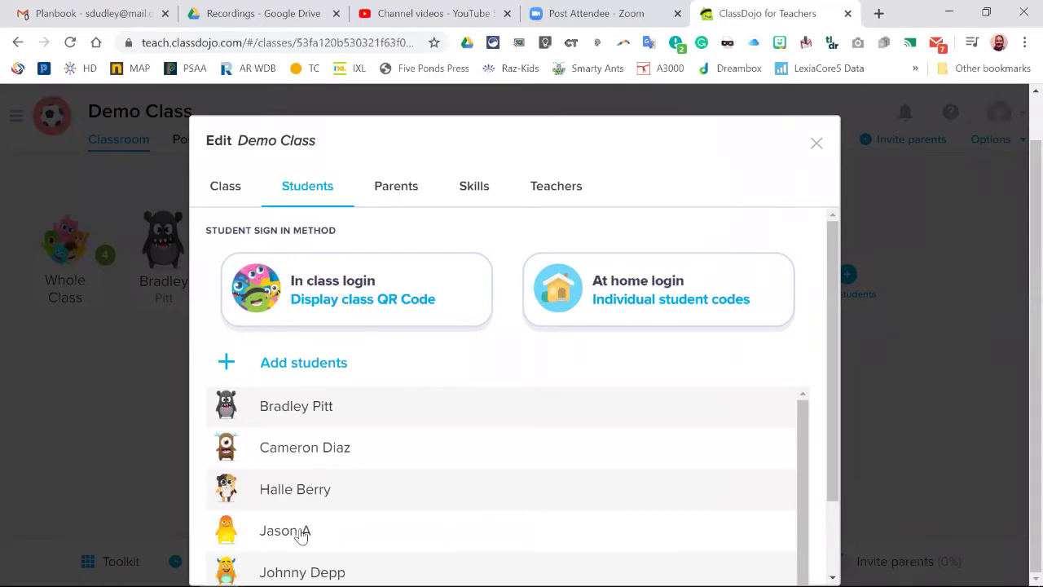
Open the newly added student's details and remove that student from Demo Class.
left_click(302, 534)
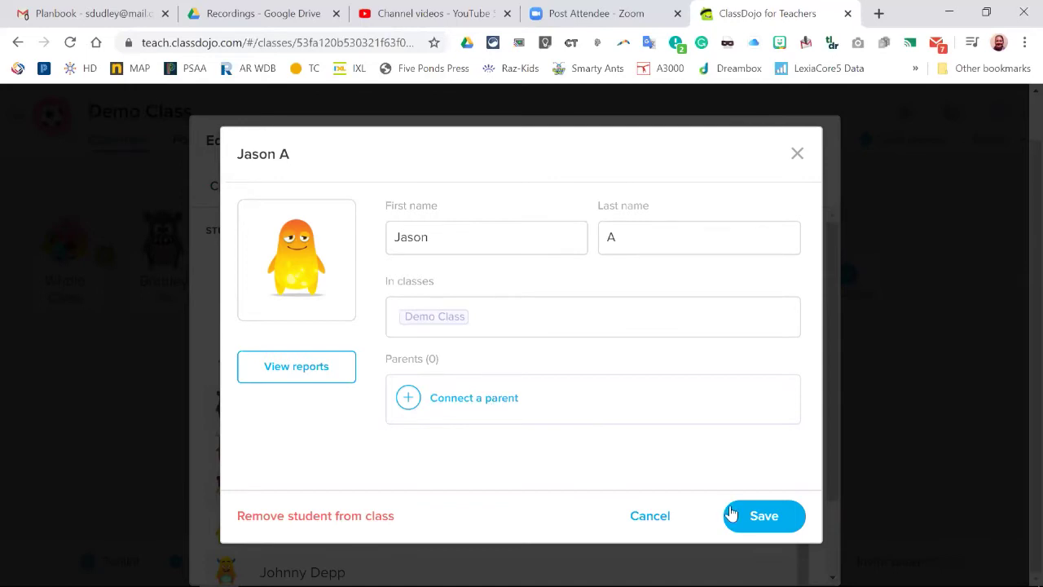
left_click(373, 518)
left_click(624, 395)
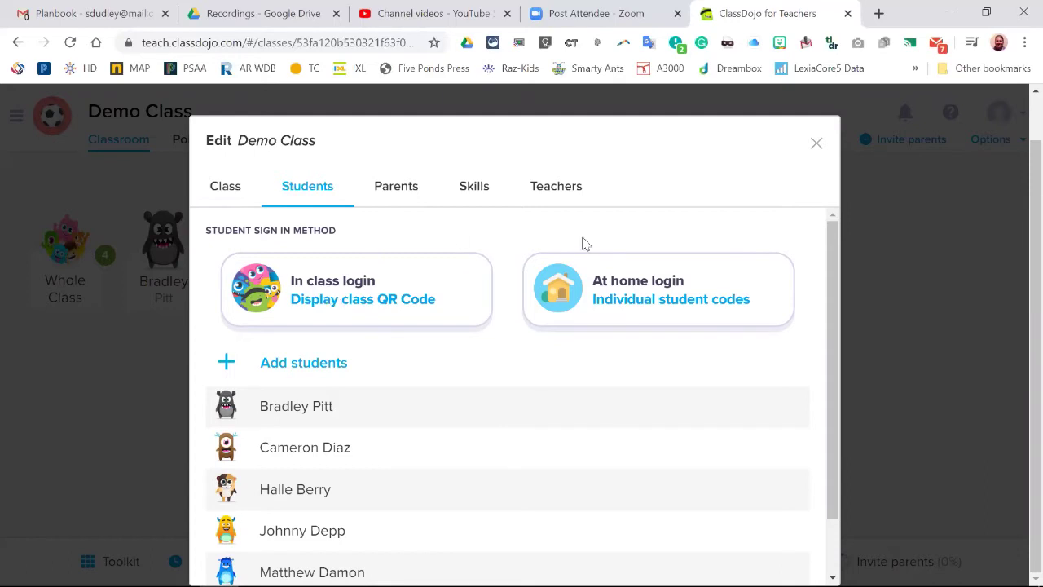
Open the individual at-home student codes, examine the printout of all codes with its login posters, and close the printout.
left_click(654, 302)
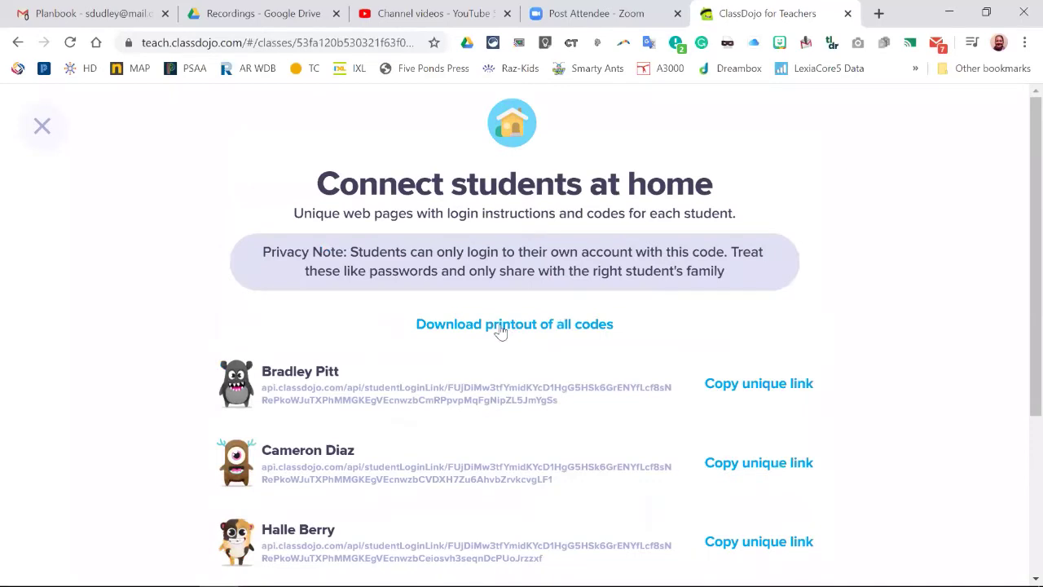
left_click(540, 329)
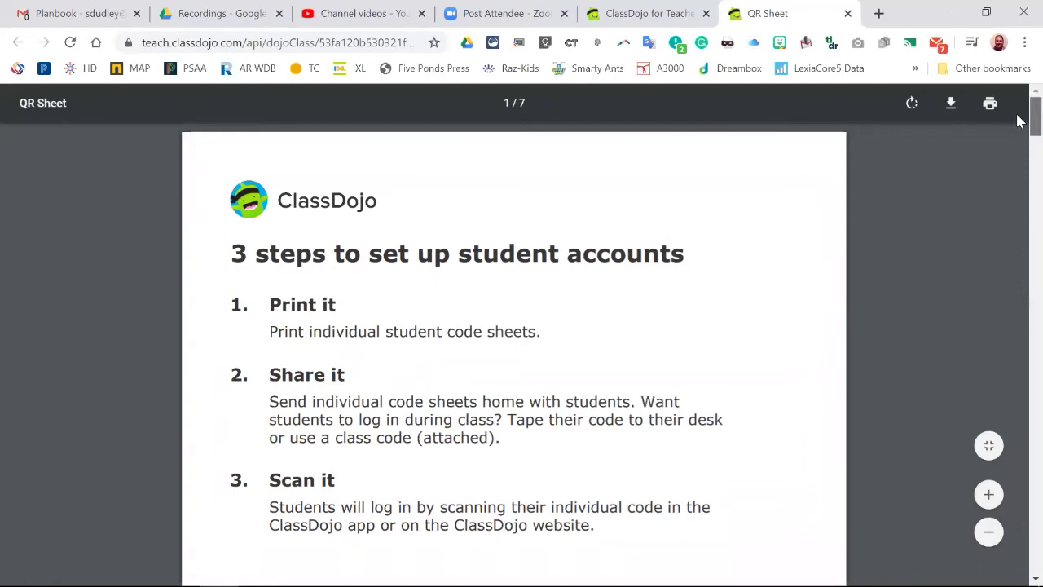
left_click_drag(1017, 131, 1017, 211)
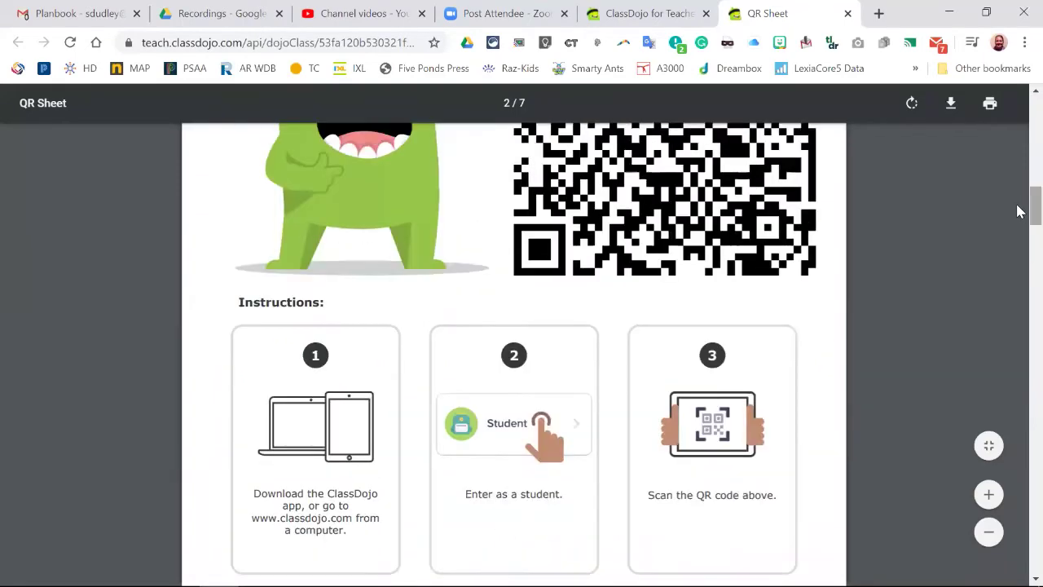
key("ctrl+minus")
key("ctrl+minus")
key("ctrl+minus")
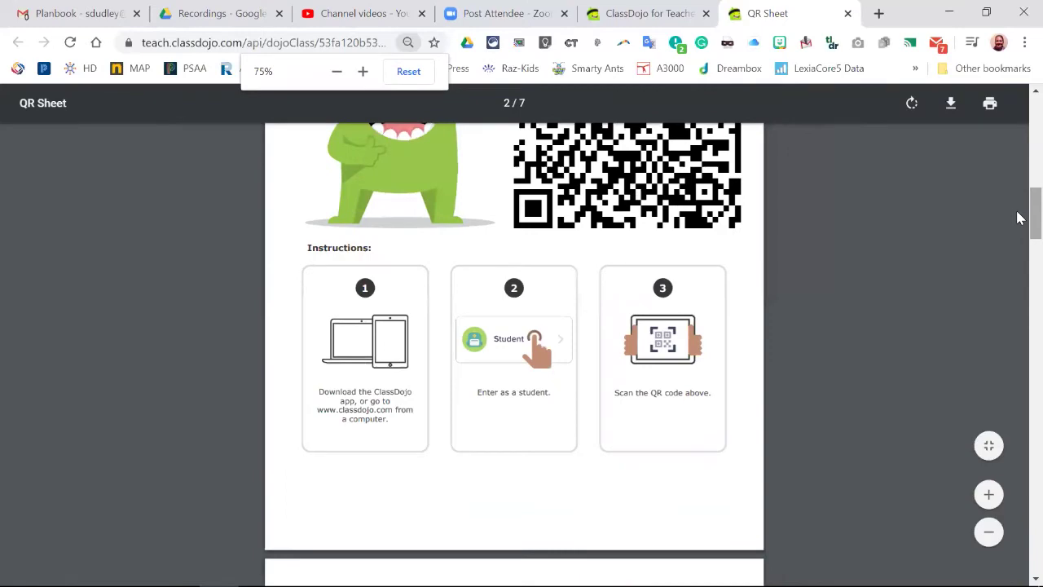
left_click_drag(1017, 209, 1017, 202)
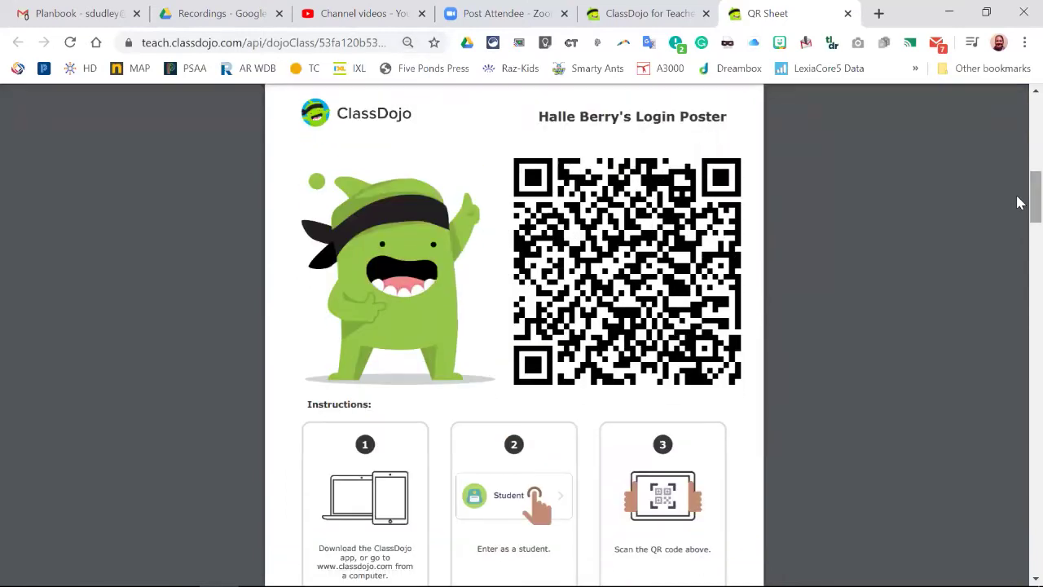
key("ctrl+minus")
key("ctrl+minus")
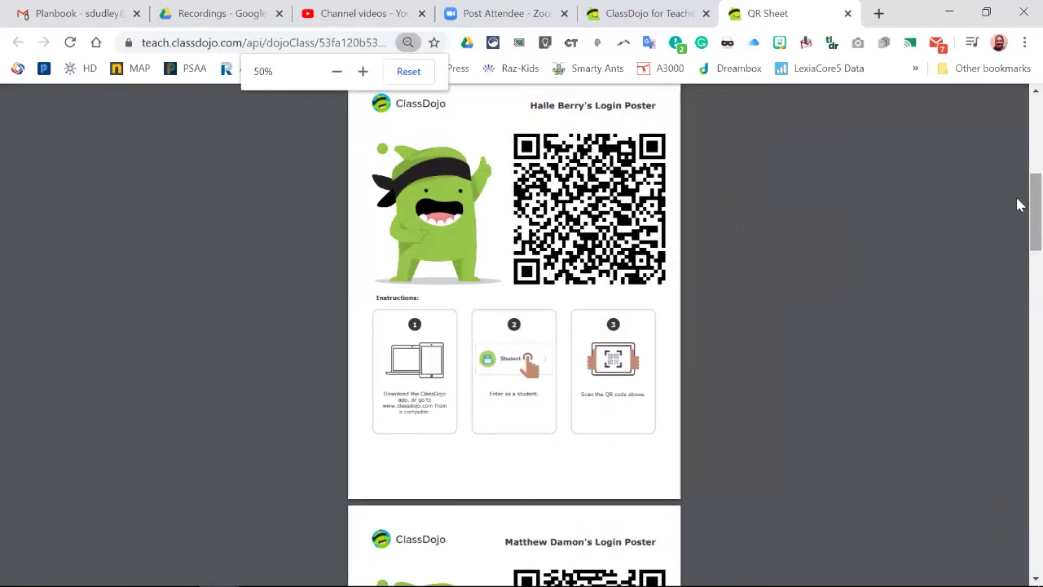
mouse_move(1017, 199)
left_mouse_down()
mouse_move(1017, 184)
mouse_move(1017, 198)
left_mouse_up()
mouse_move(468, 332)
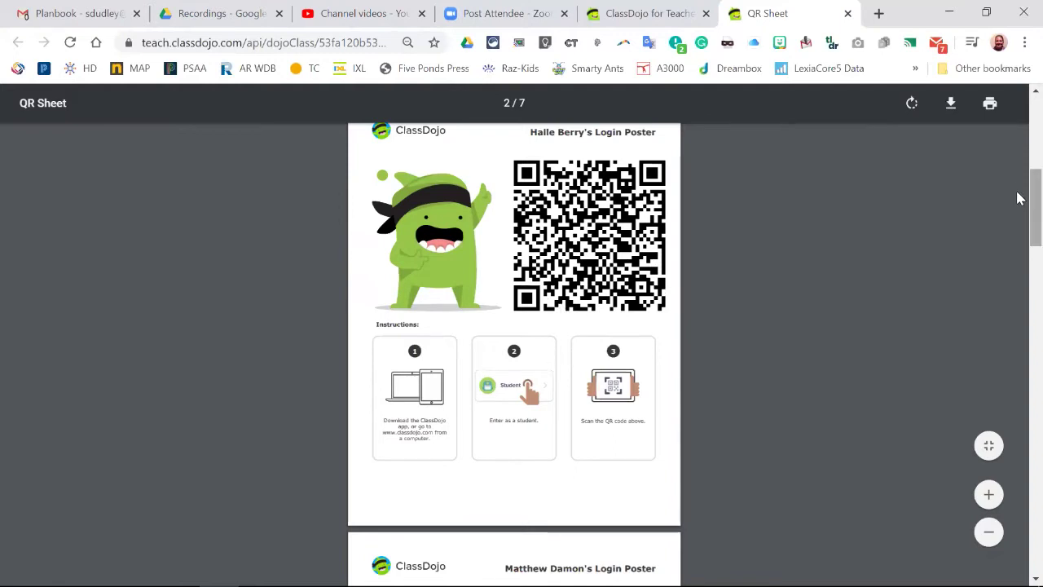
scroll(1017, 143, "up", 5)
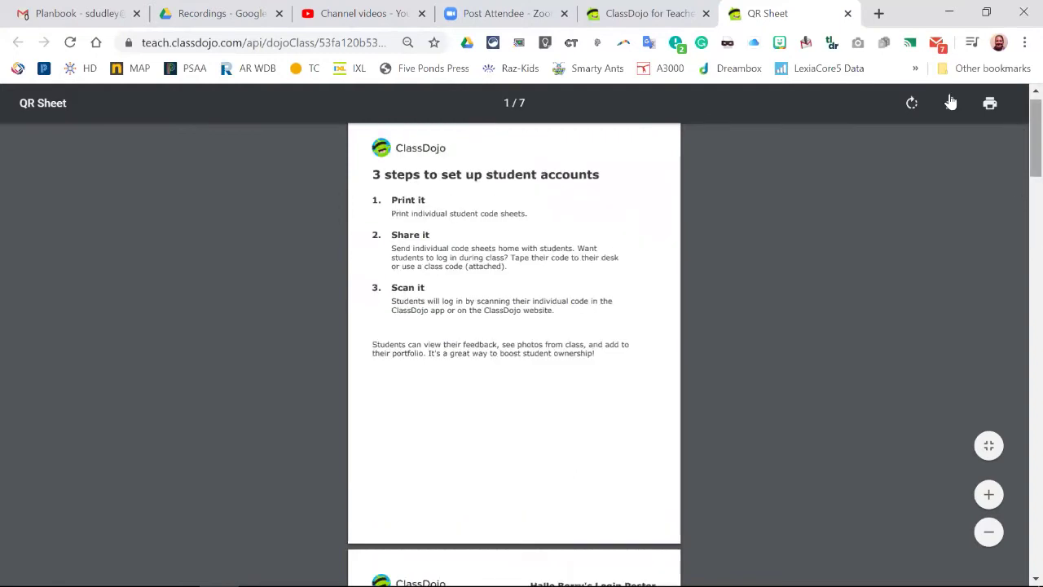
left_click(407, 43)
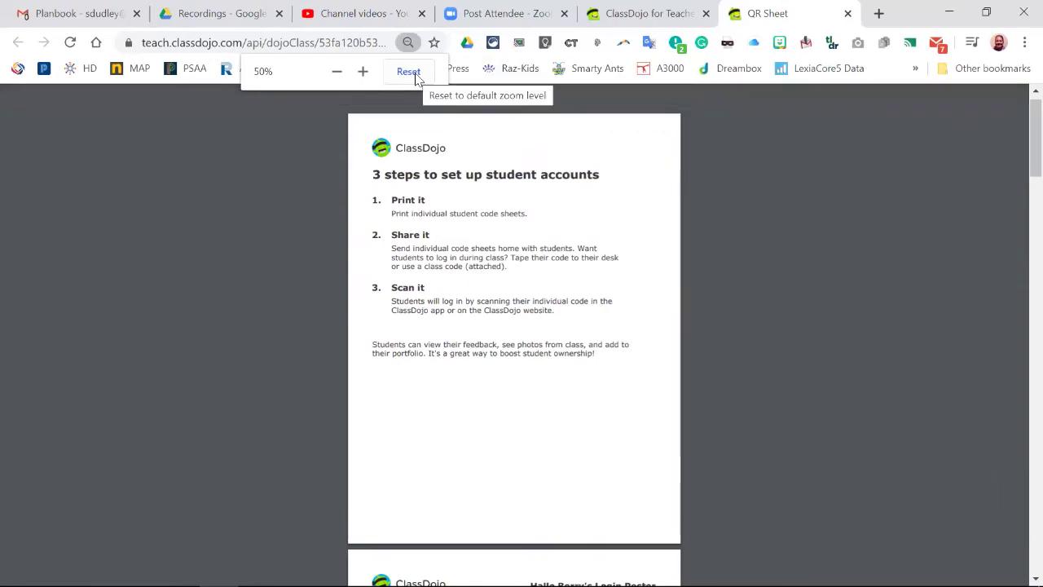
left_click(408, 72)
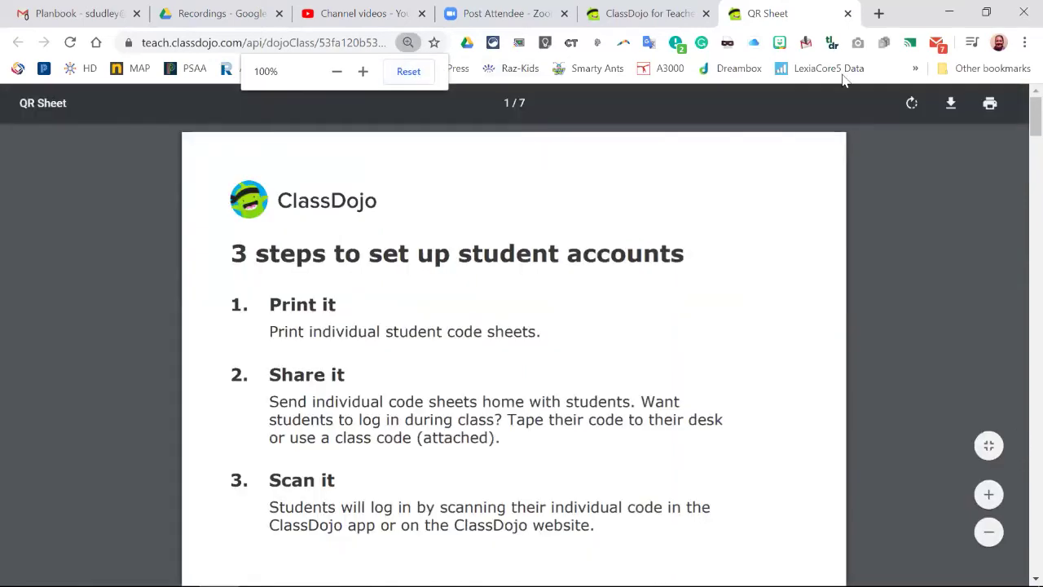
left_click(848, 14)
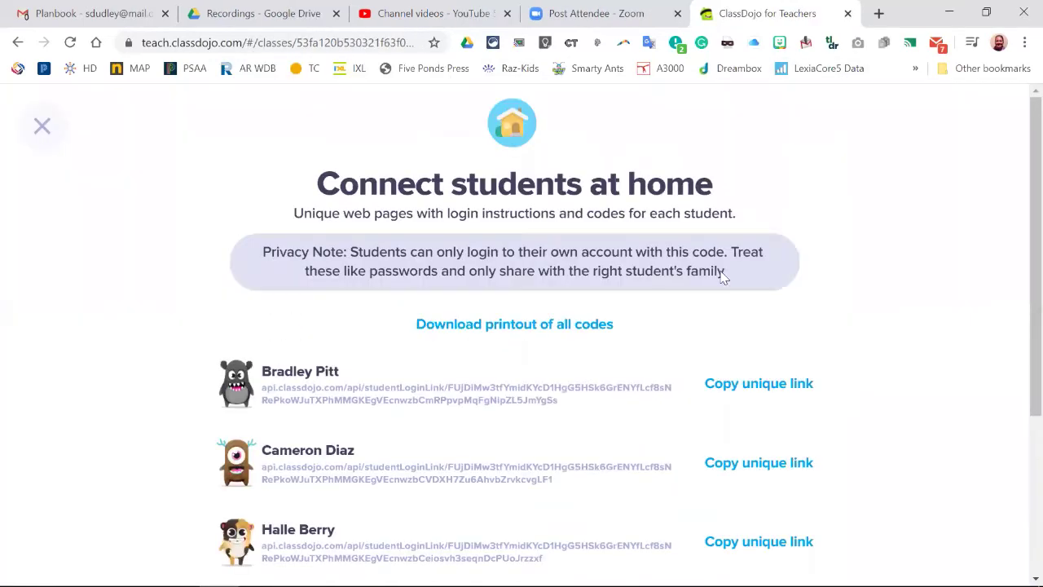
Copy the first listed student's unique login link, and close the at-home codes page and the class settings.
left_click(737, 387)
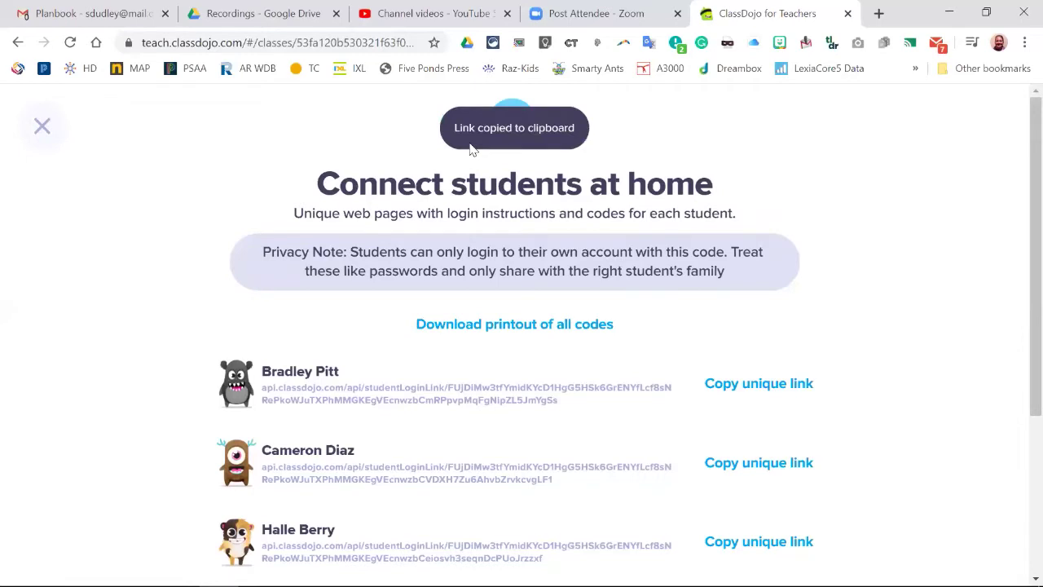
left_click(39, 125)
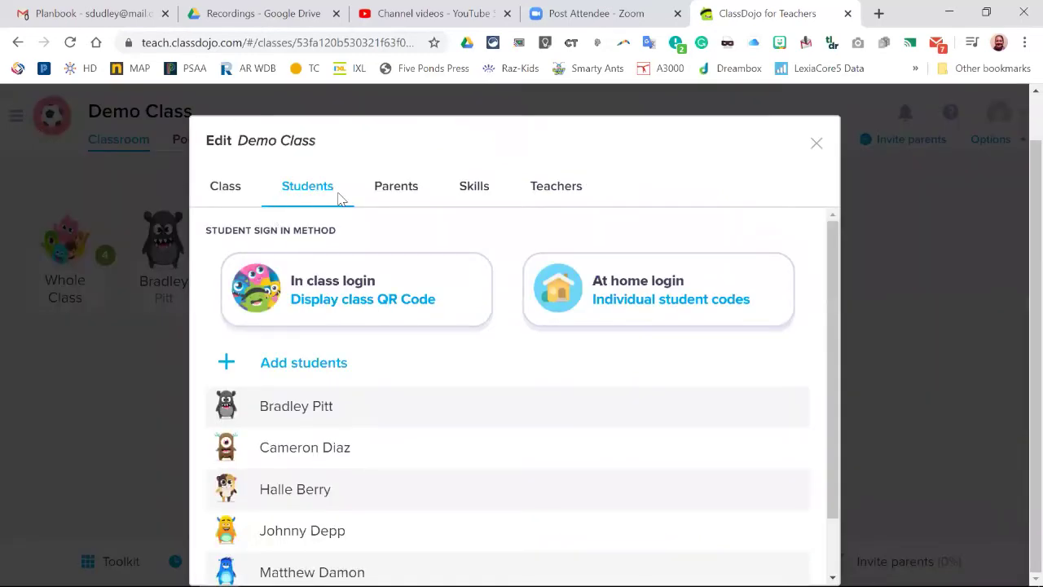
left_click(815, 148)
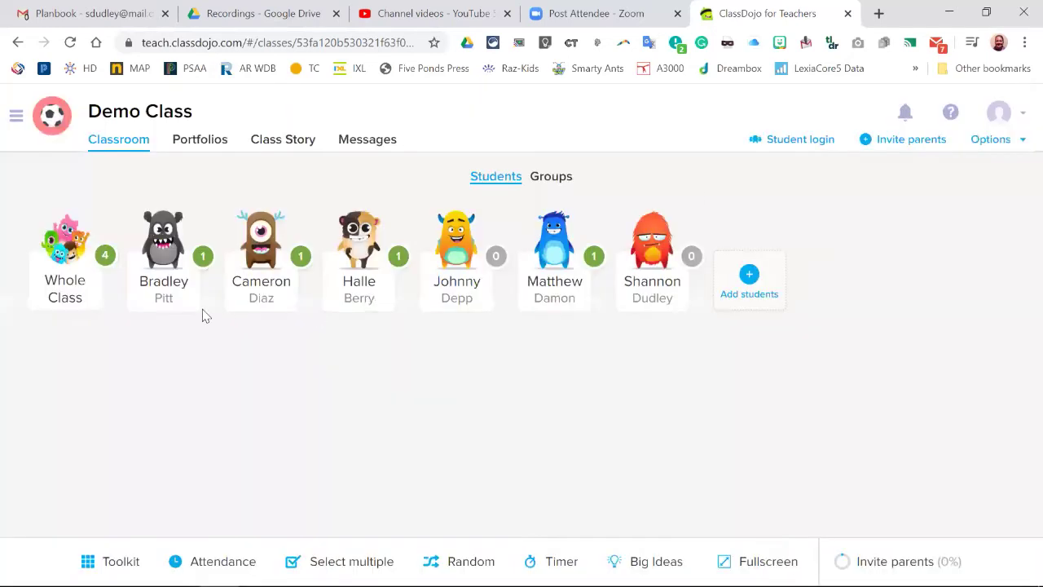
Look at the Demo Class messages and open the conversation for the first student's parent.
left_click(362, 144)
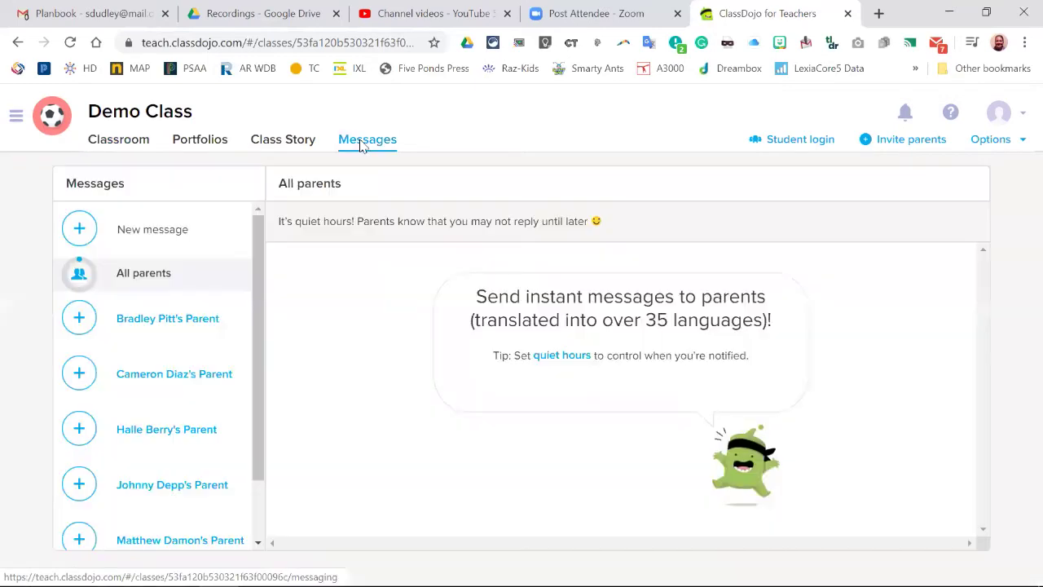
left_click(164, 318)
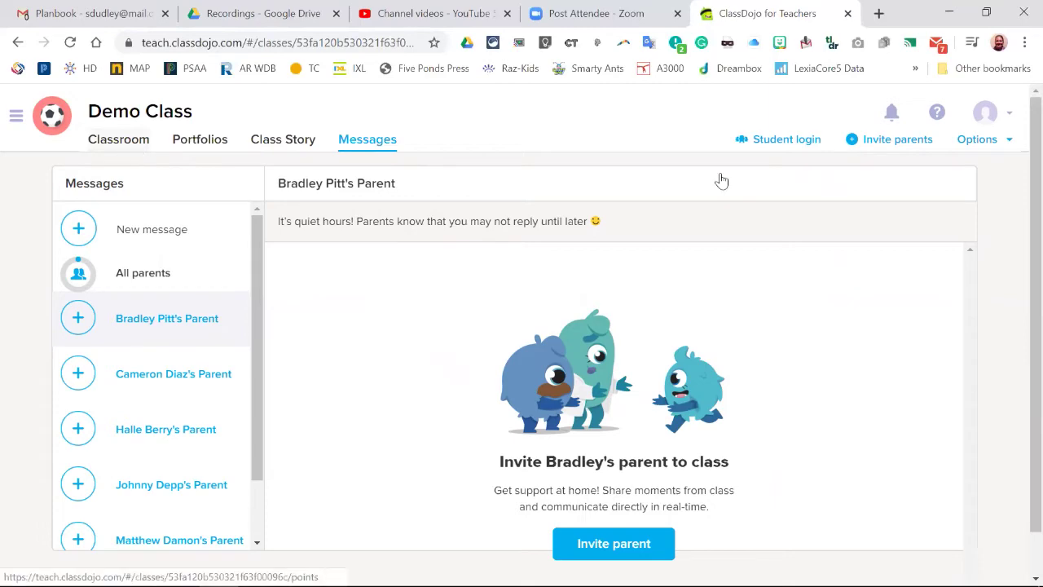
Open the Demo Class settings from the parent invitations, go to the positive skills, and start a new skill.
left_click(861, 145)
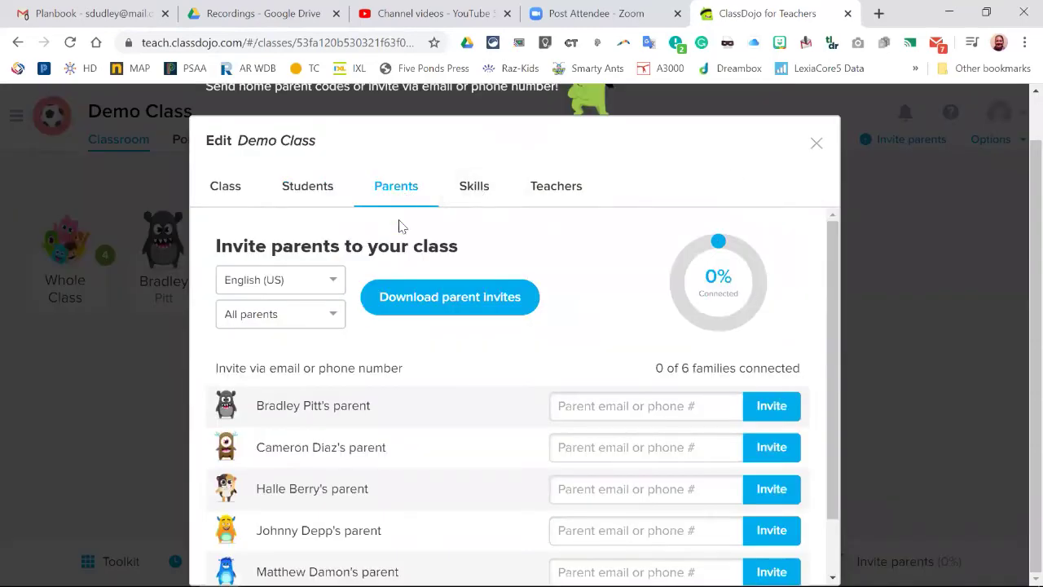
left_click(476, 187)
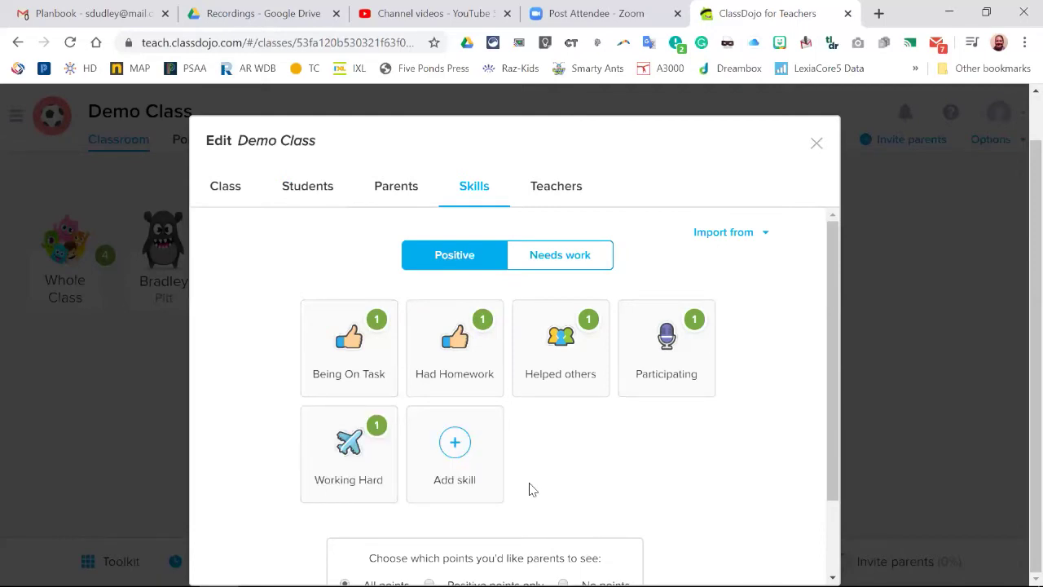
left_click(455, 476)
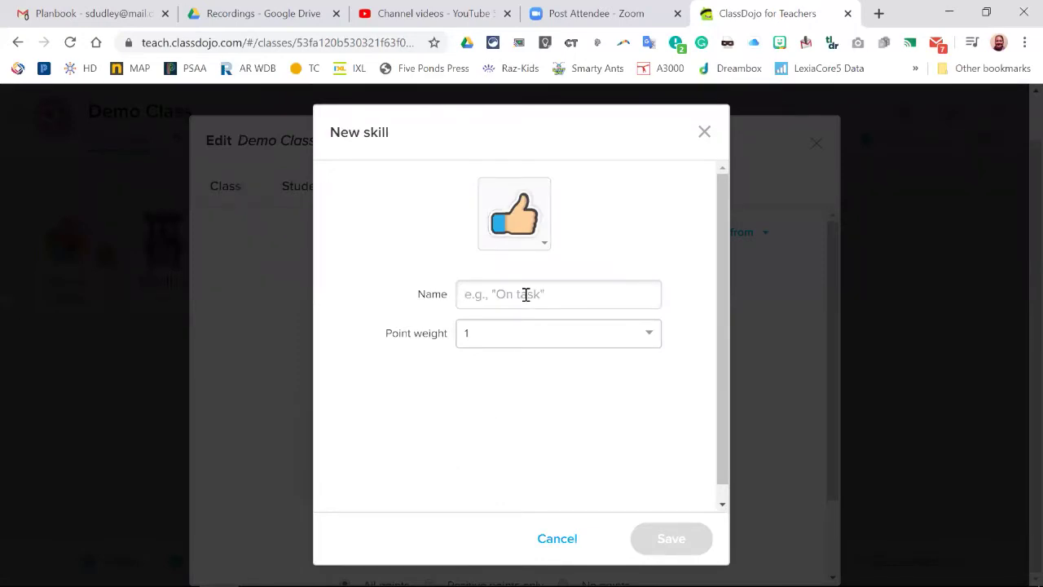
Try naming the new skill Helped Others, and clear the name again.
type("Helped Others")
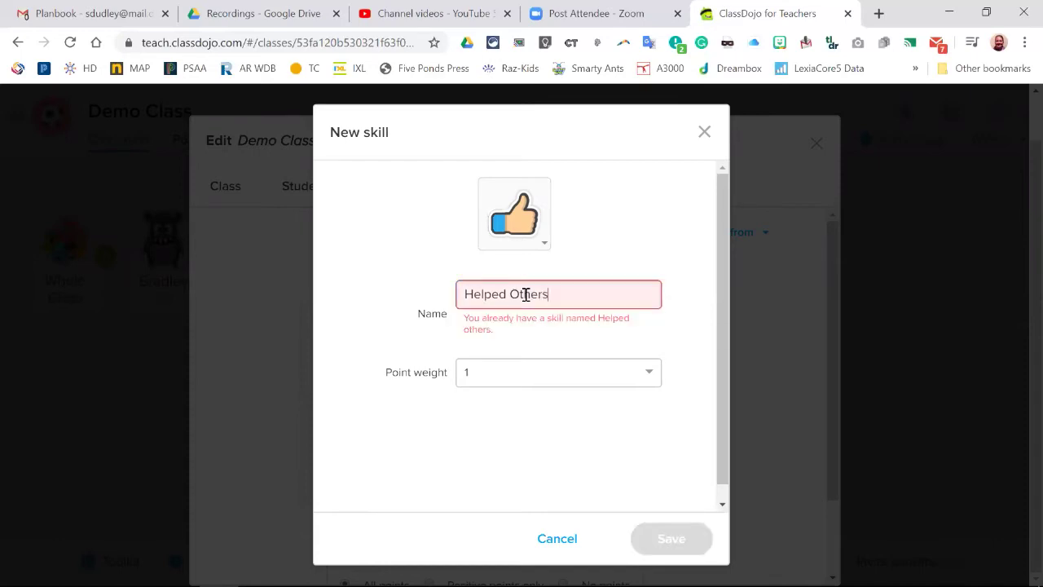
key("BackSpace")
key("BackSpace")
key("BackSpace")
key("BackSpace")
key("BackSpace")
key("BackSpace")
key("BackSpace")
key("BackSpace")
key("BackSpace")
key("BackSpace")
key("BackSpace")
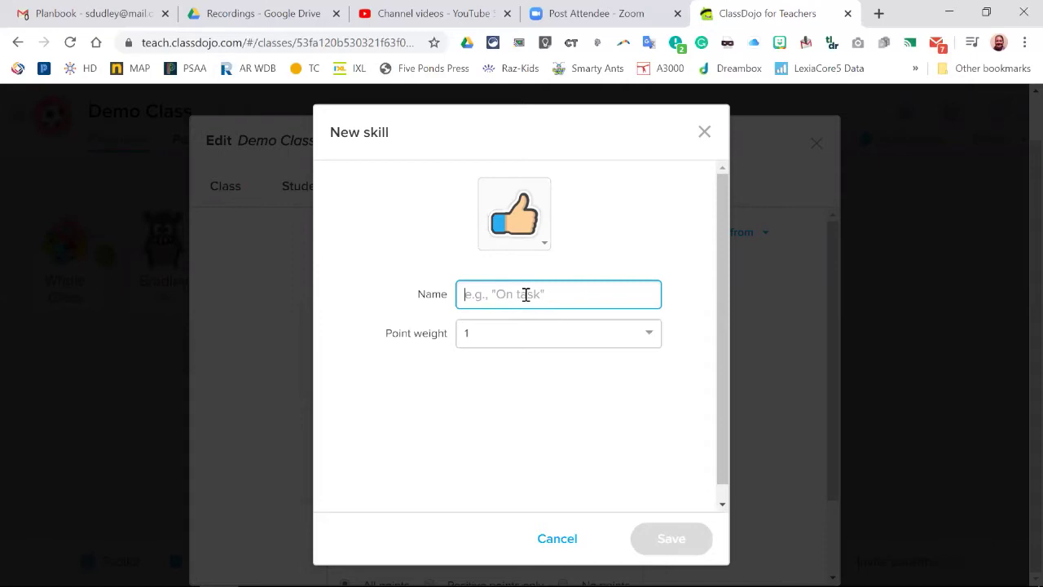
Name the new positive skill Helped the teacher, keep its thumbs-up icon and point weight of 1, and save it.
type("Helped the teacher")
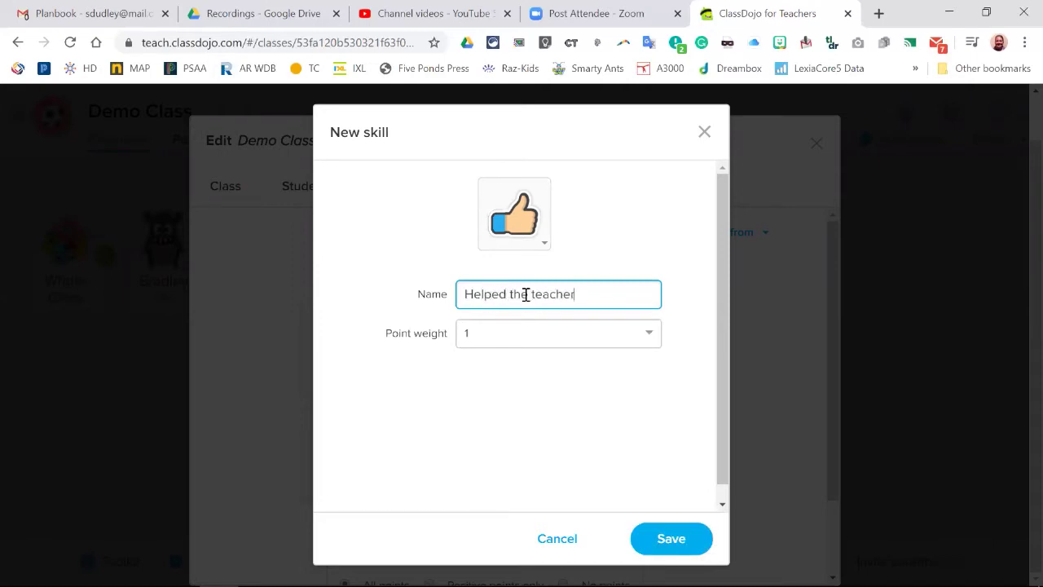
left_click(526, 238)
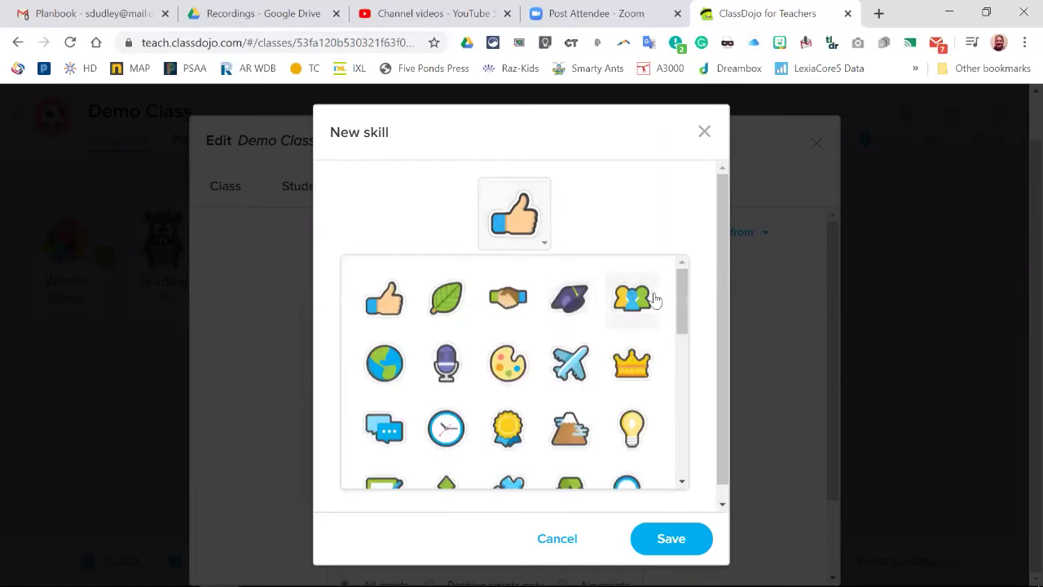
left_click_drag(681, 287, 683, 247)
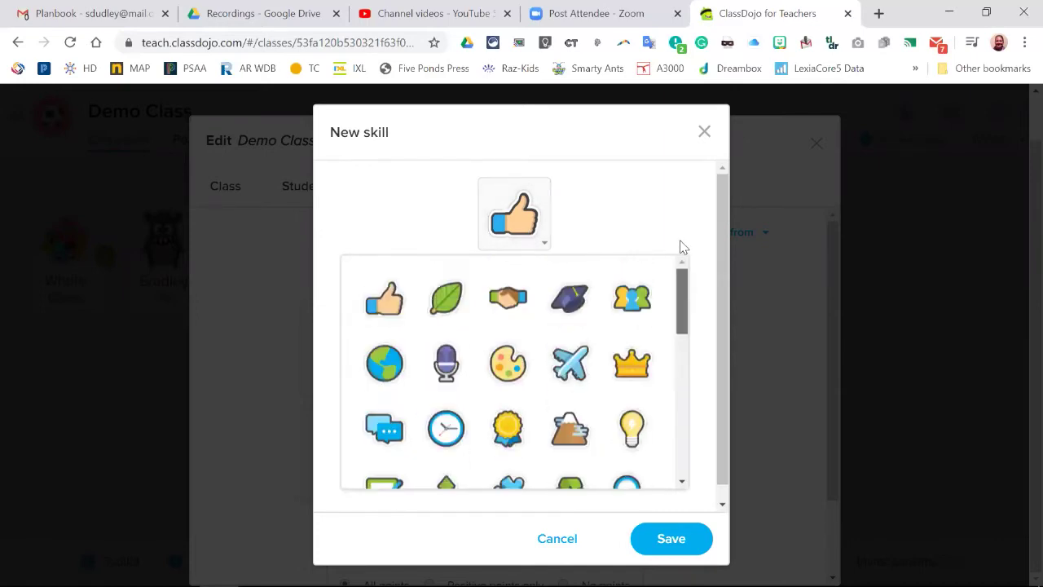
left_click(579, 224)
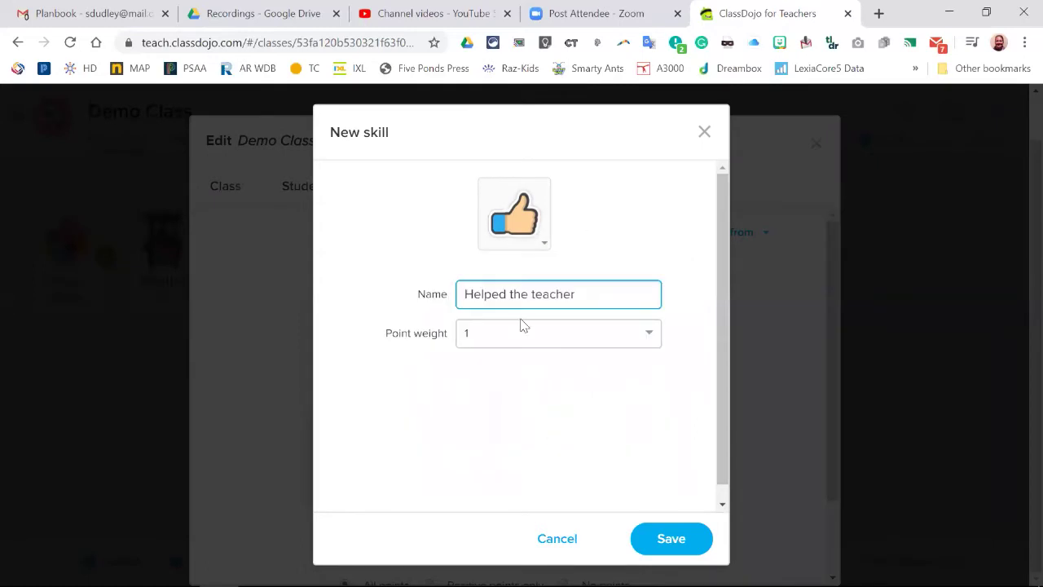
left_click(506, 344)
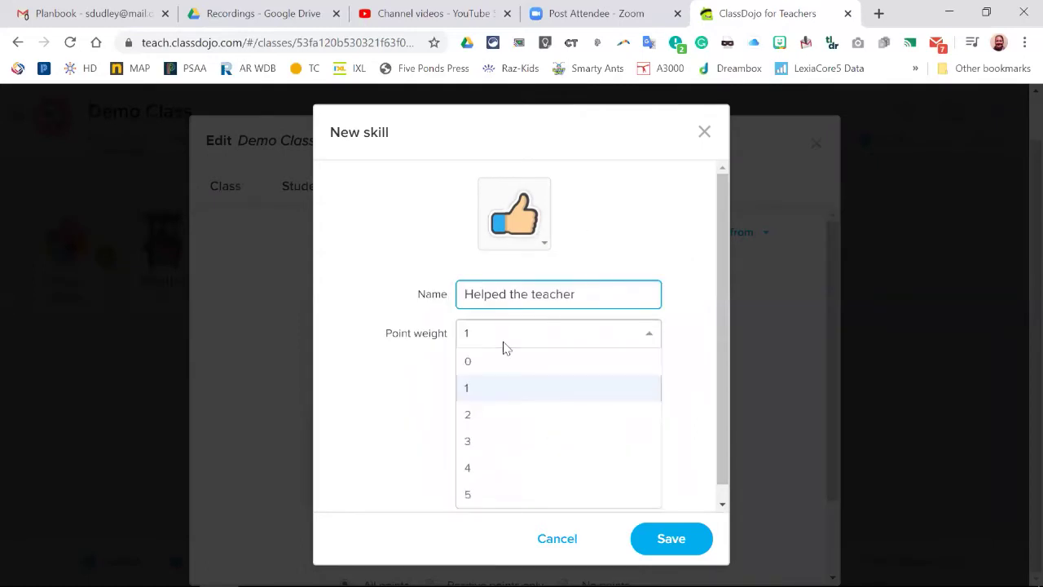
left_click(366, 410)
left_click(652, 544)
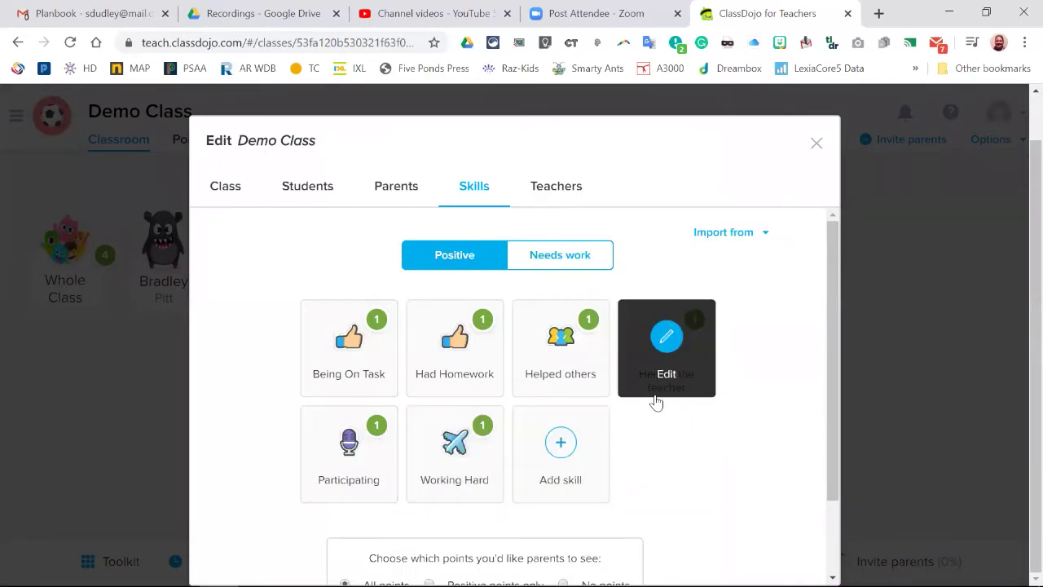
Start a new needs-work skill named Did not keep hands to themselves.
left_click(561, 255)
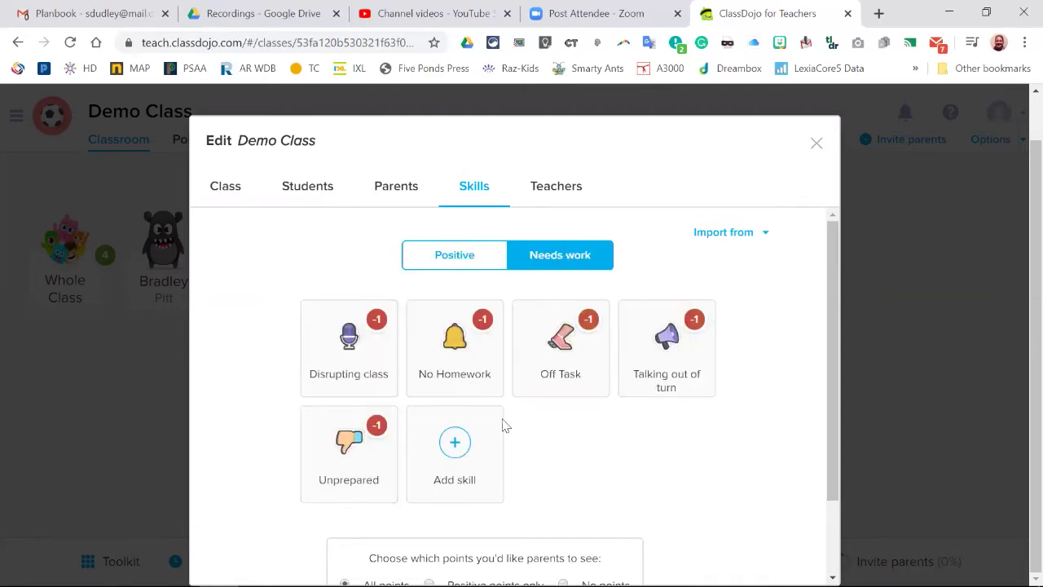
left_click(461, 456)
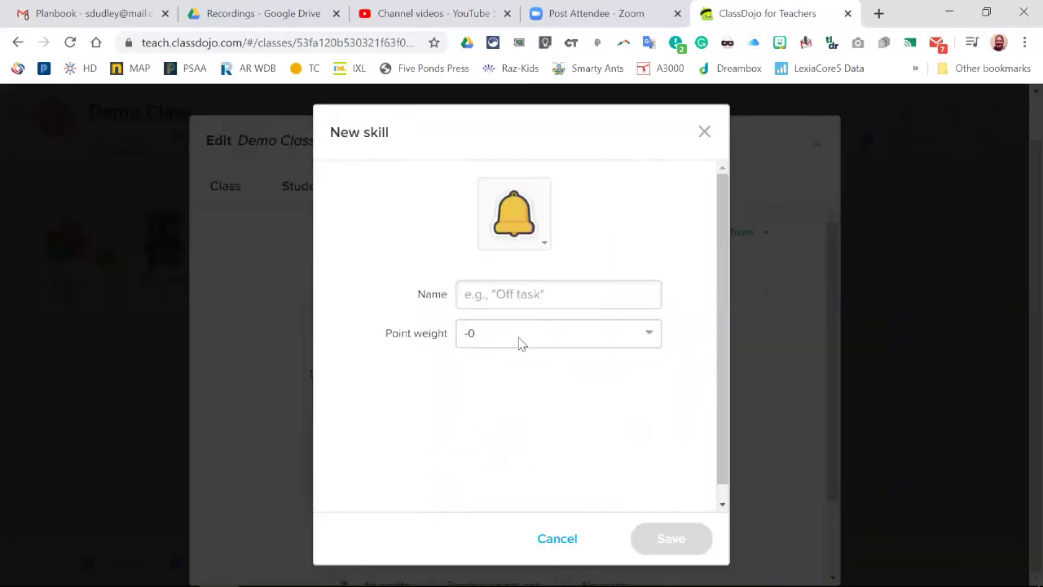
left_click(537, 299)
type("Did")
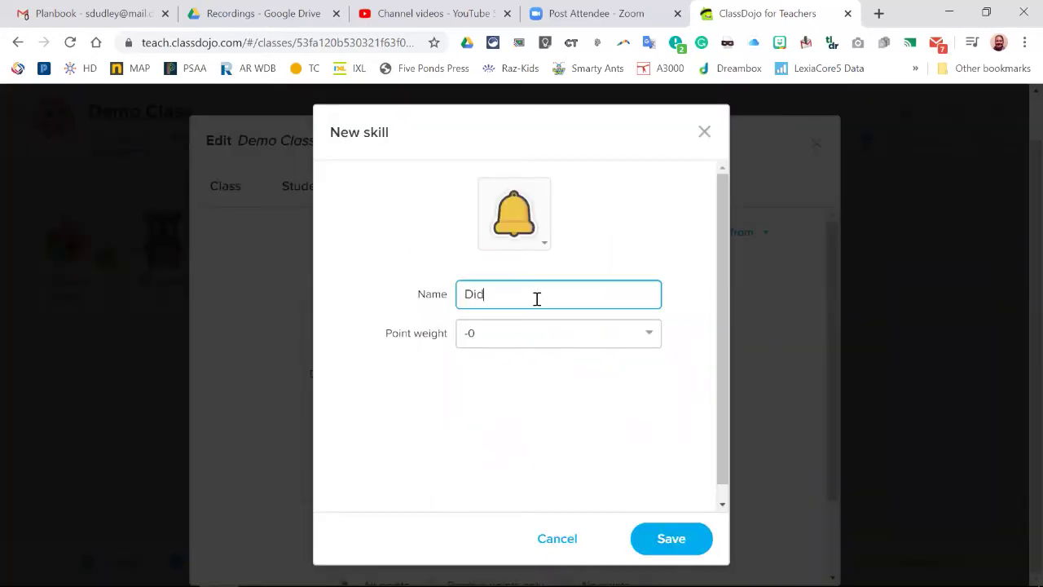
type(" not keep hands to themselves")
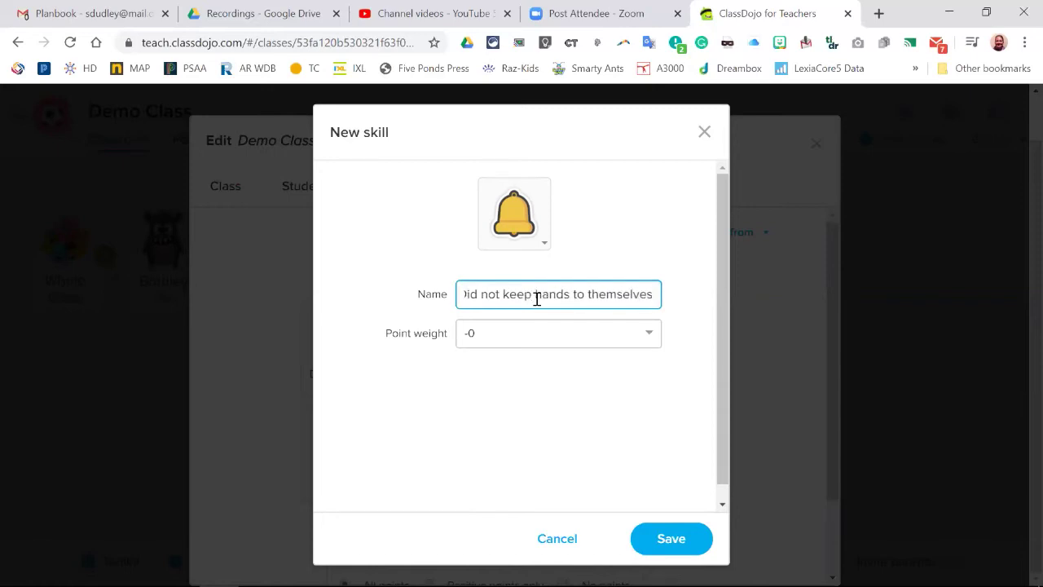
Give the new needs-work skill the thumbs-down icon and a point weight of -1, and save it.
left_click(533, 248)
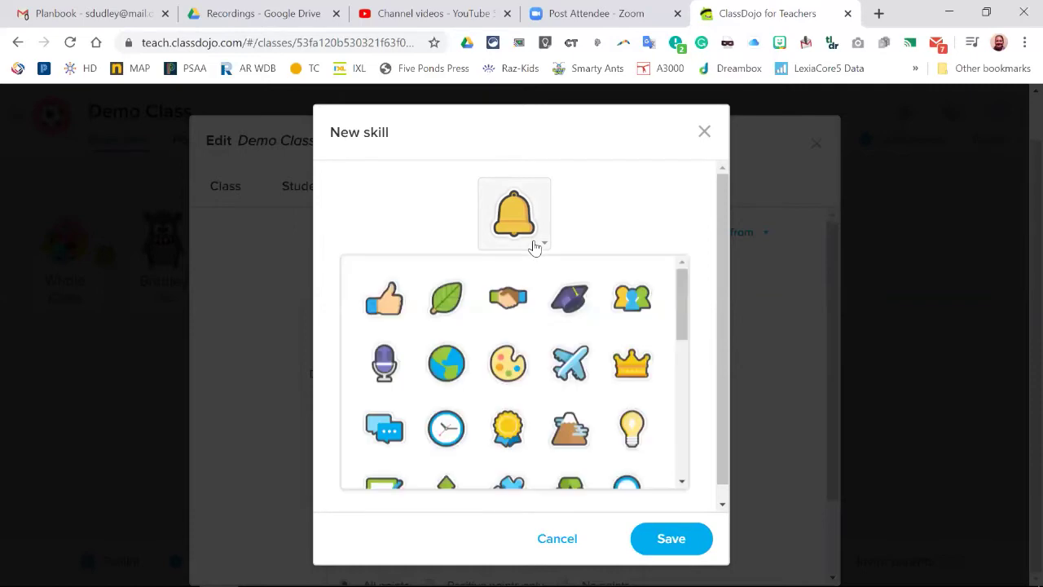
left_click_drag(683, 283, 672, 404)
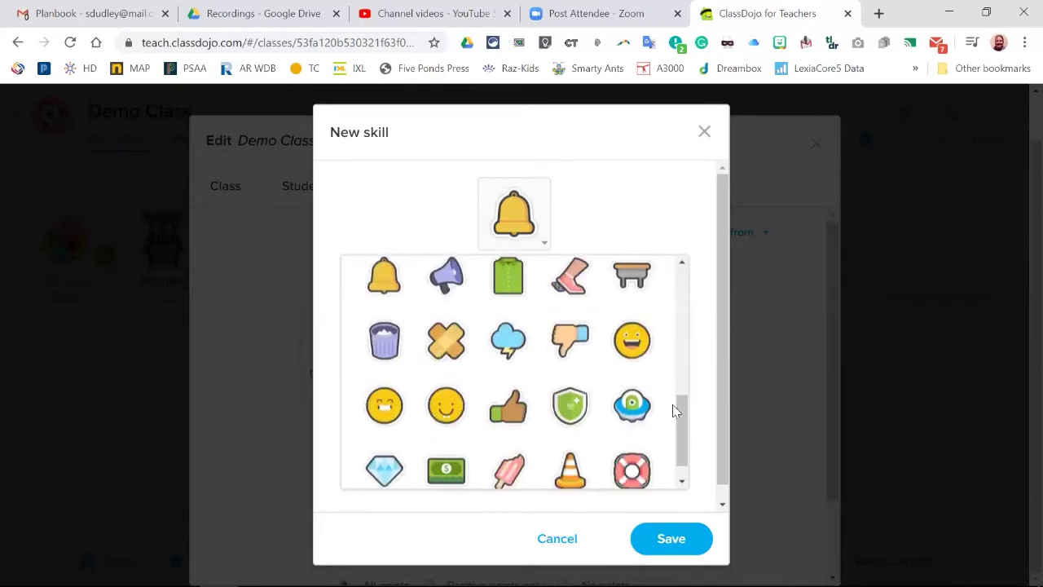
left_click(568, 342)
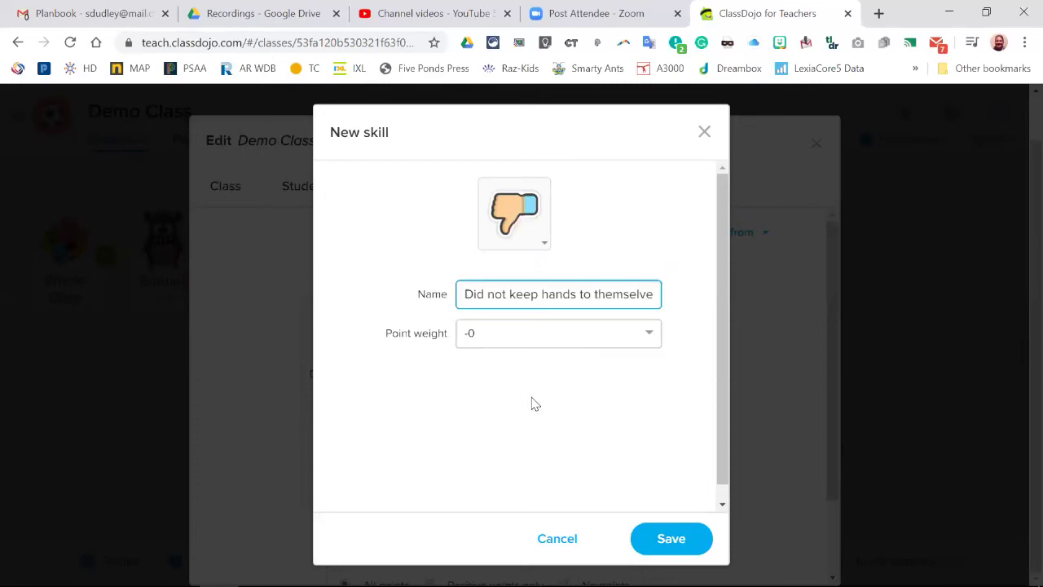
left_click(517, 342)
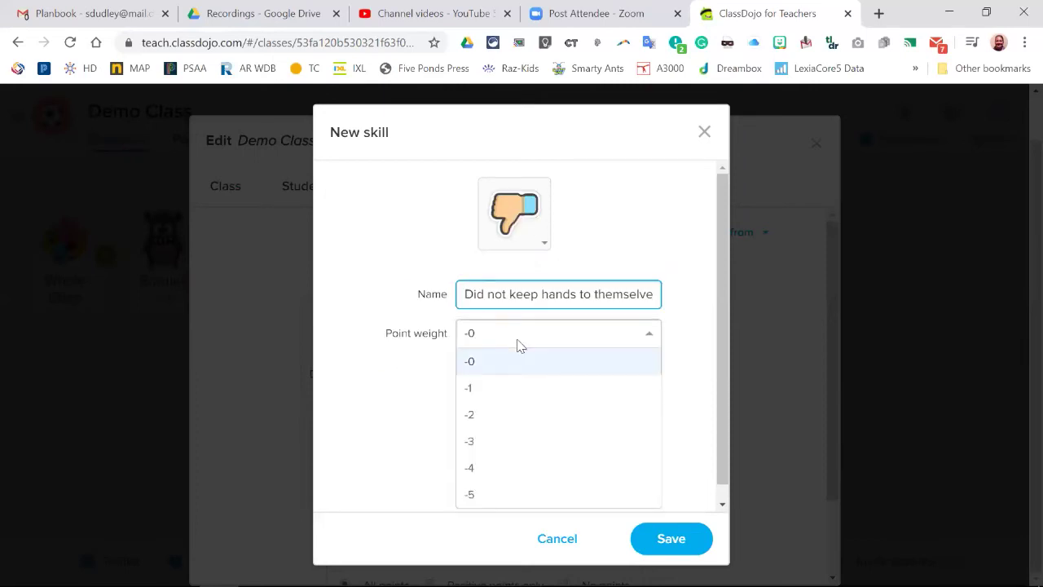
left_click(497, 385)
left_click(656, 541)
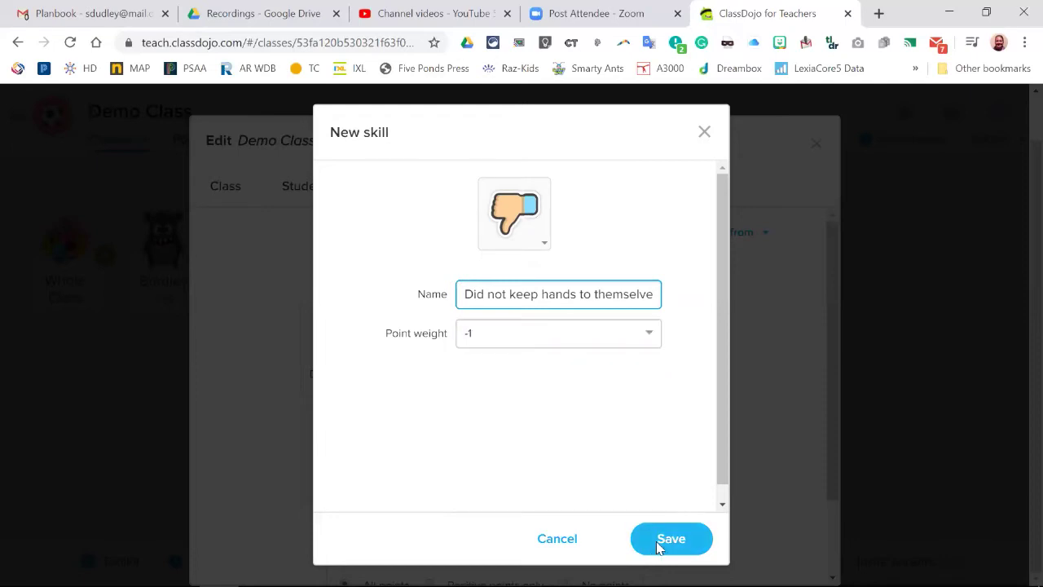
Look over the parent point visibility choices and the co-teacher invitations, and close the class settings.
left_click_drag(830, 241, 836, 333)
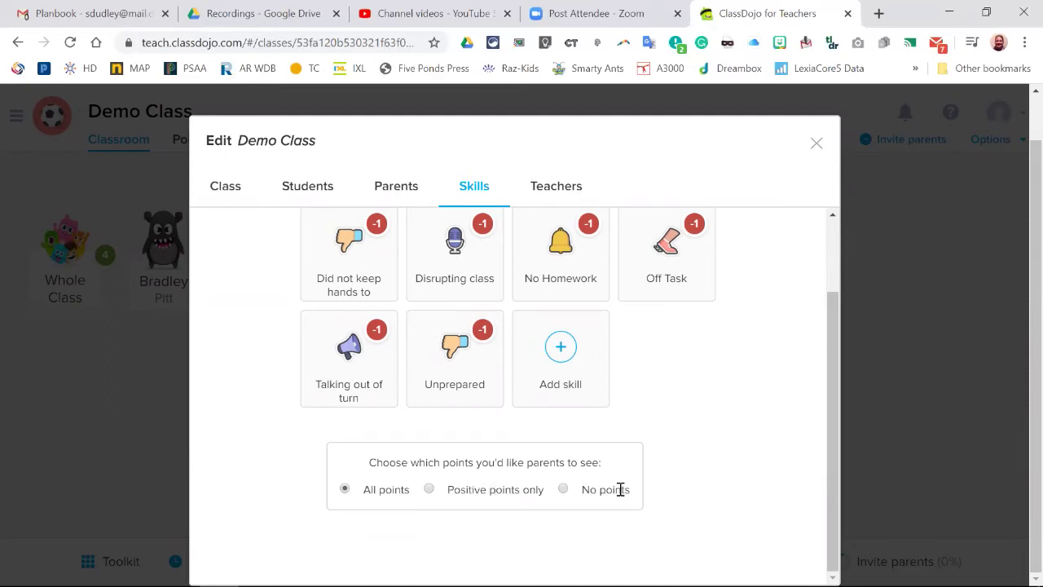
left_click_drag(832, 459, 830, 335)
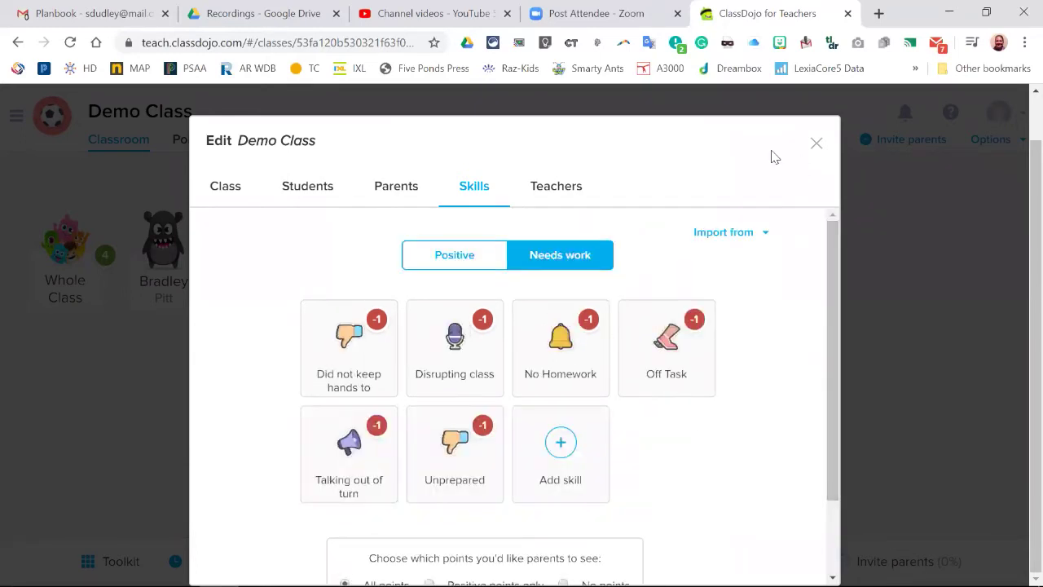
left_click(564, 186)
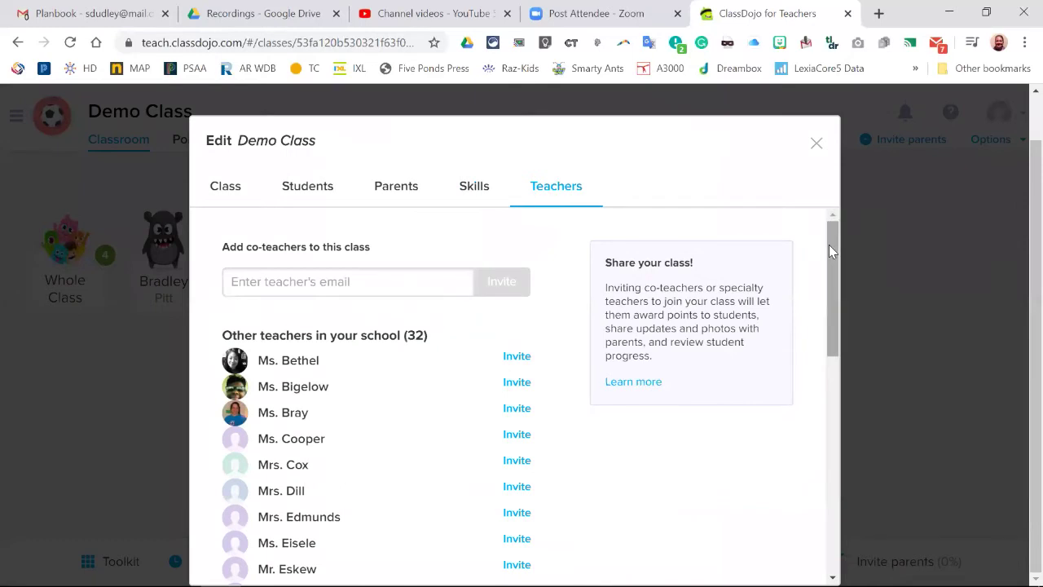
left_click_drag(829, 245, 829, 281)
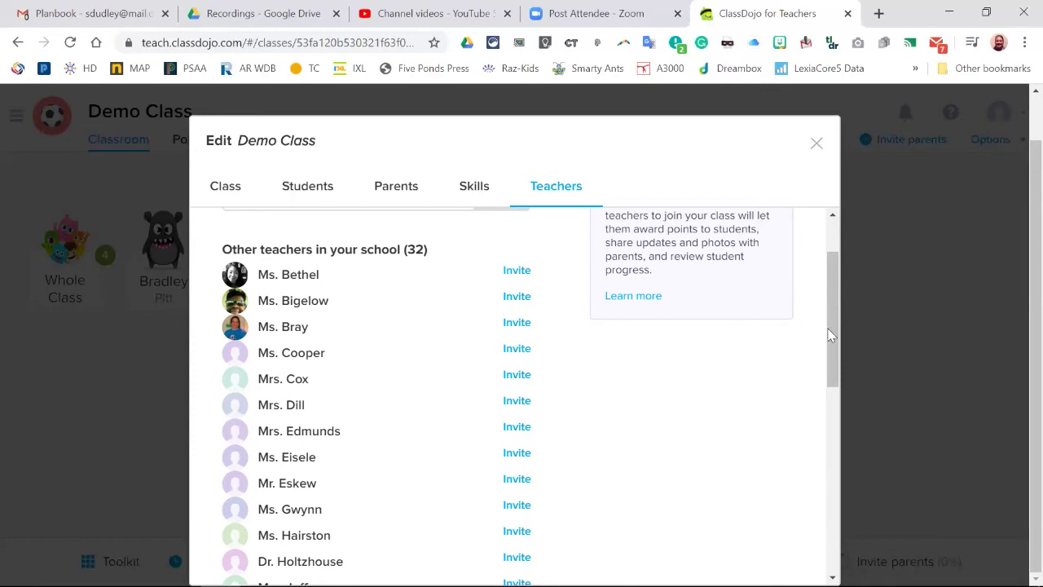
left_click_drag(830, 336, 830, 304)
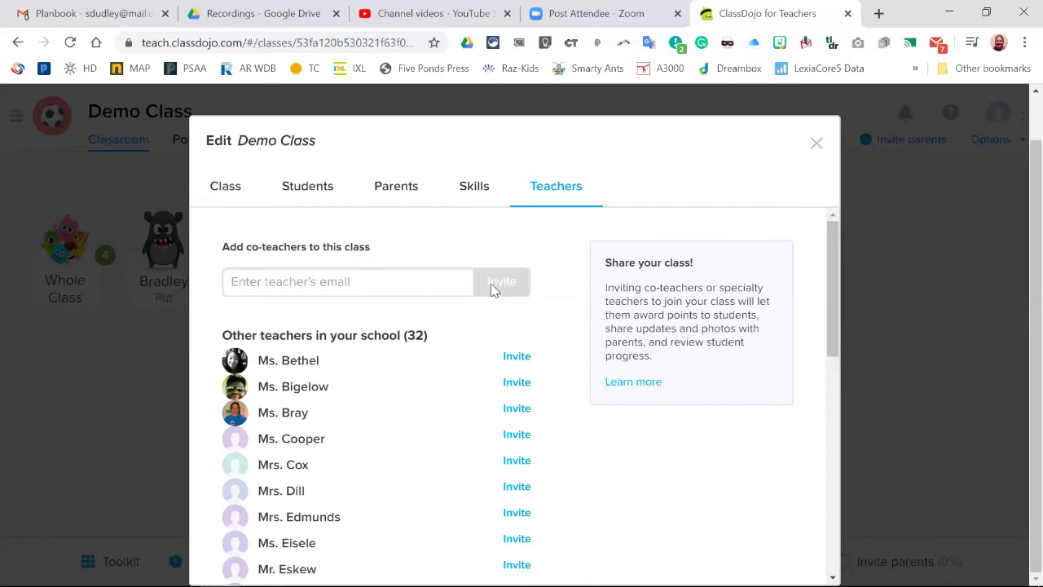
left_click(815, 145)
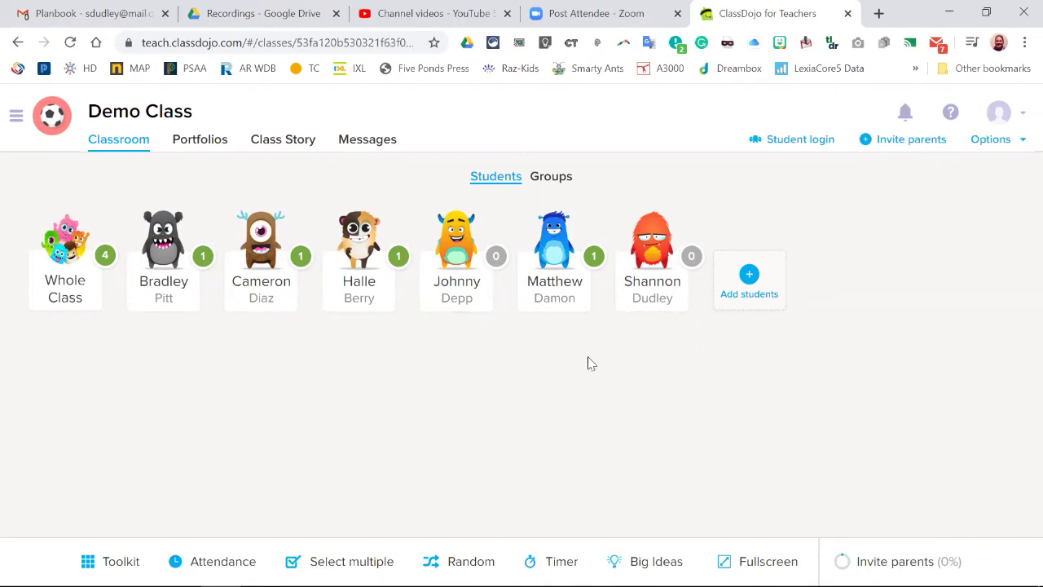
Add a new student to the Demo Class by first name and last initial, and save.
left_click(748, 279)
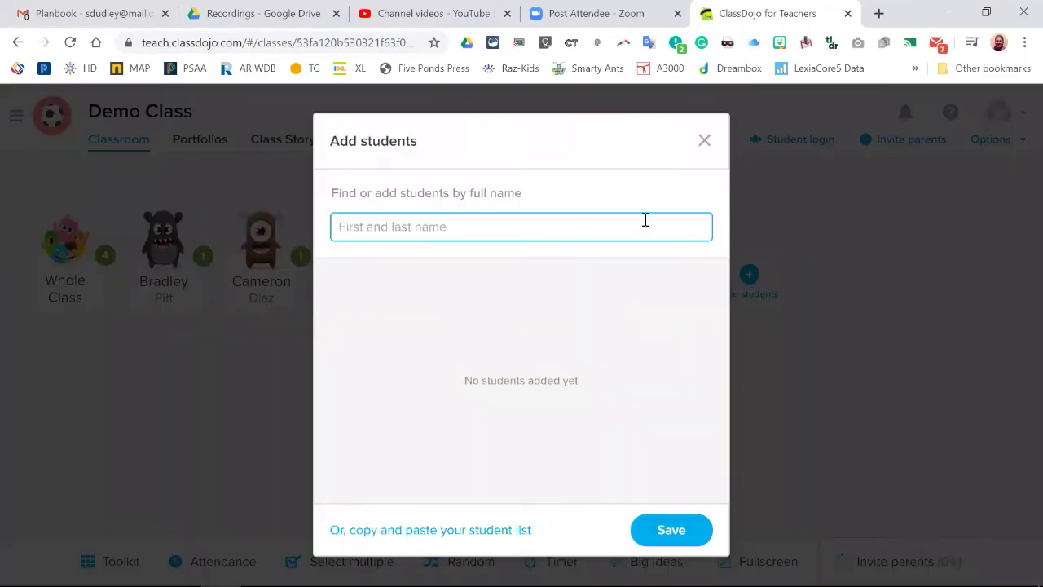
type("Jason A")
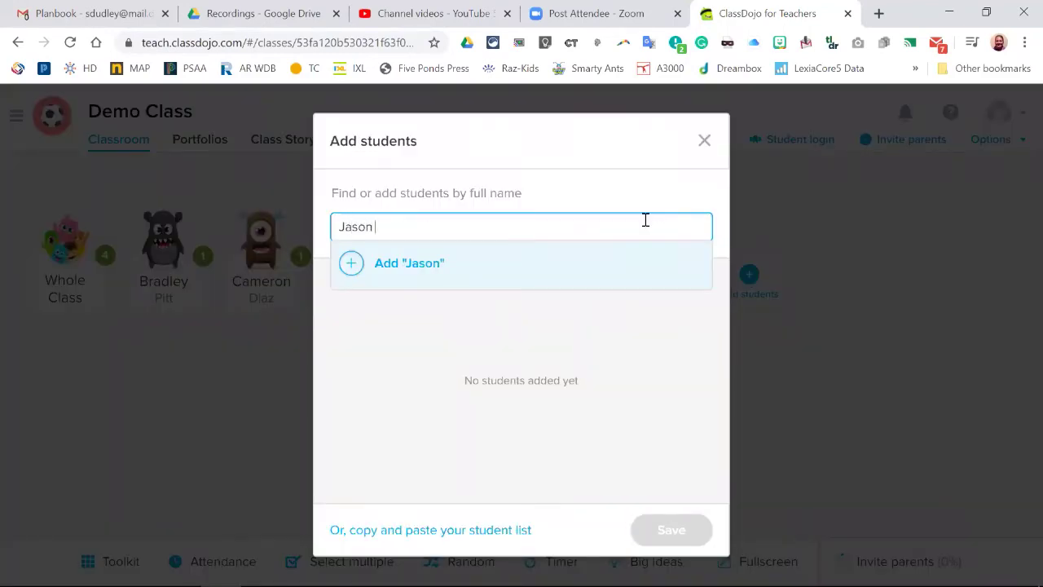
left_click(416, 267)
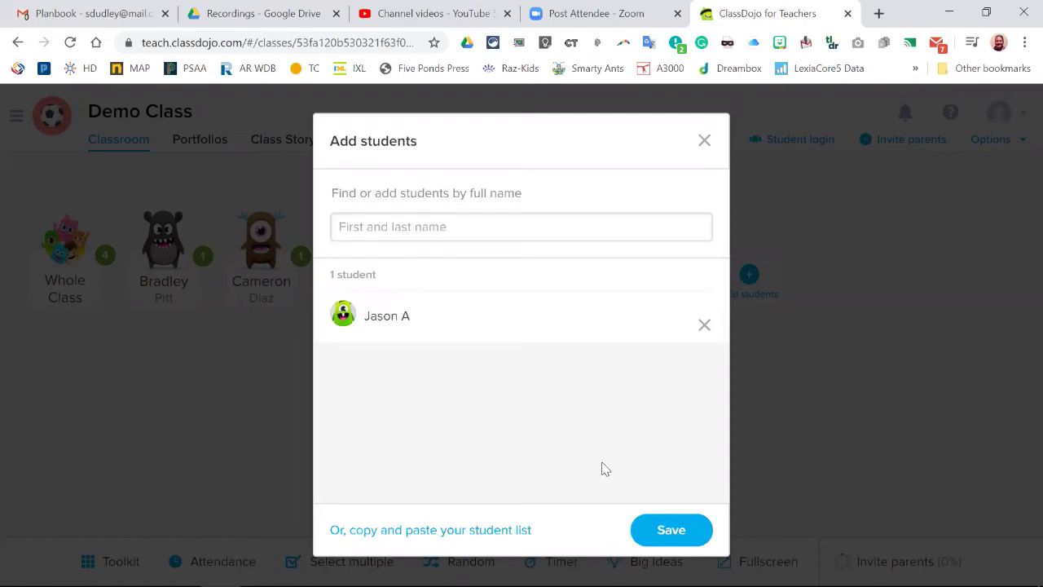
left_click(658, 531)
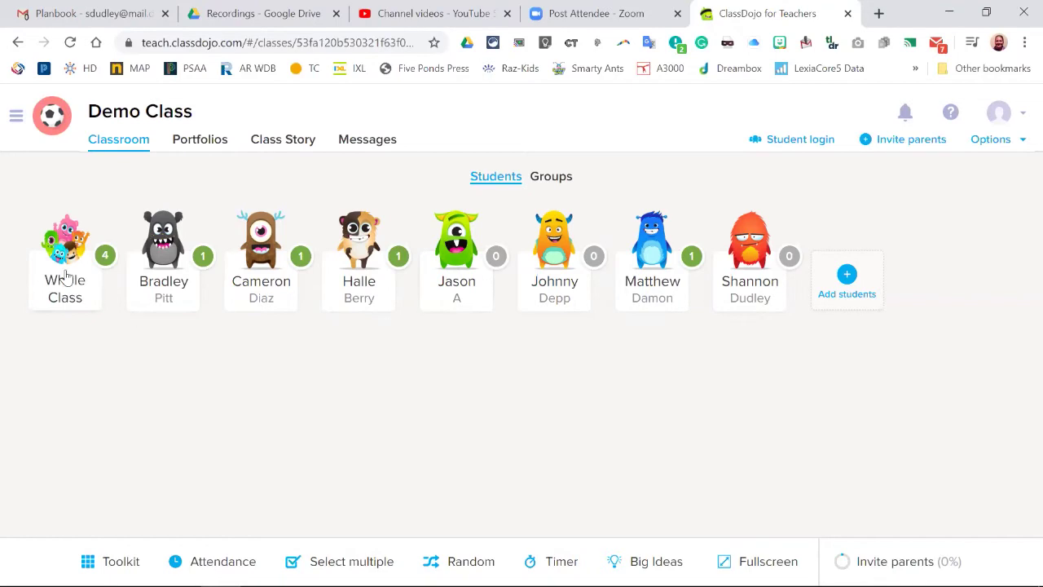
Award the newly added student a Being On Task point, and post "Wonderful job!" on the student's portfolio.
left_click(465, 288)
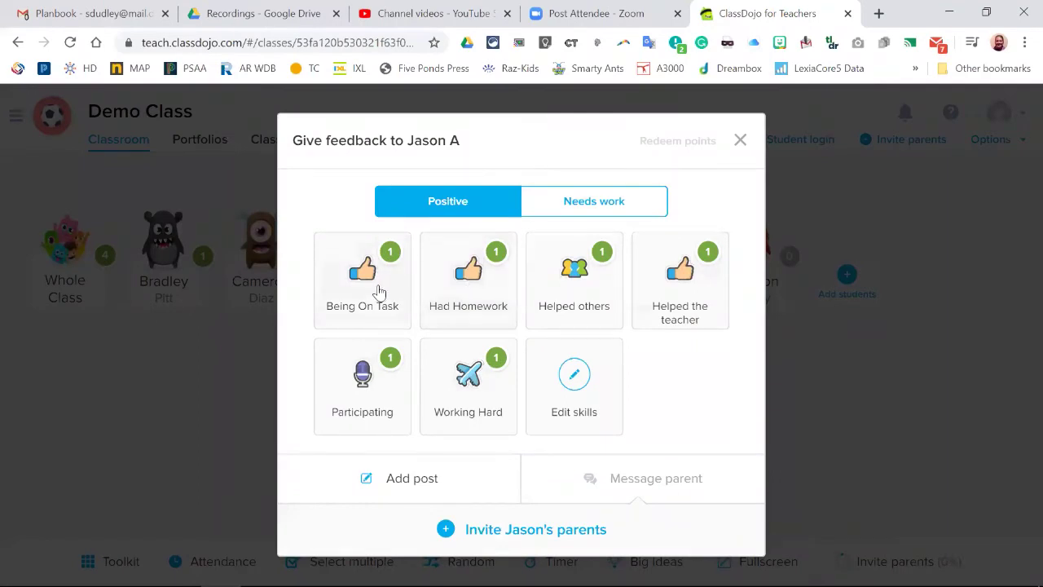
left_click(378, 291)
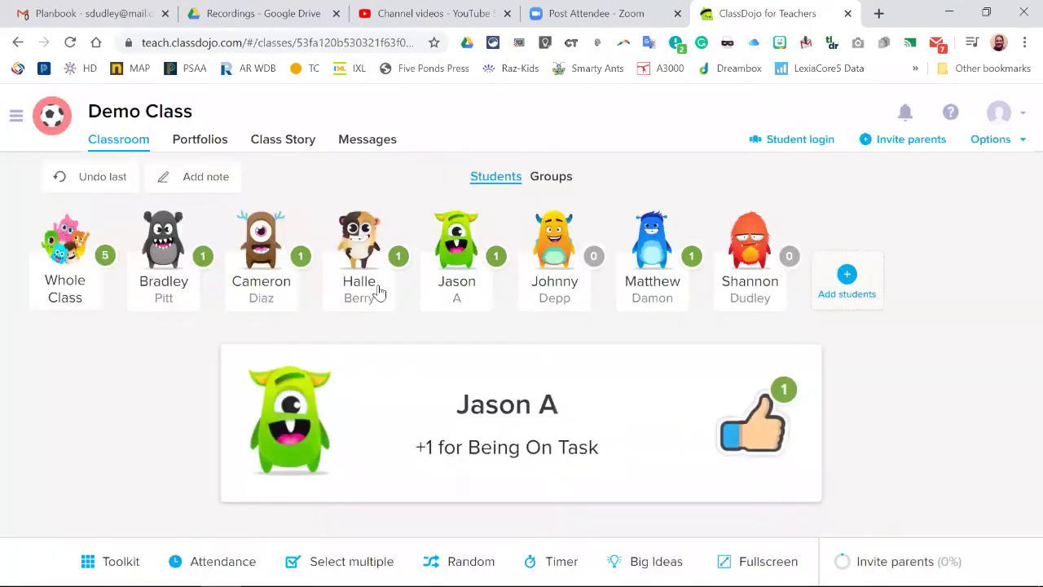
left_click(465, 292)
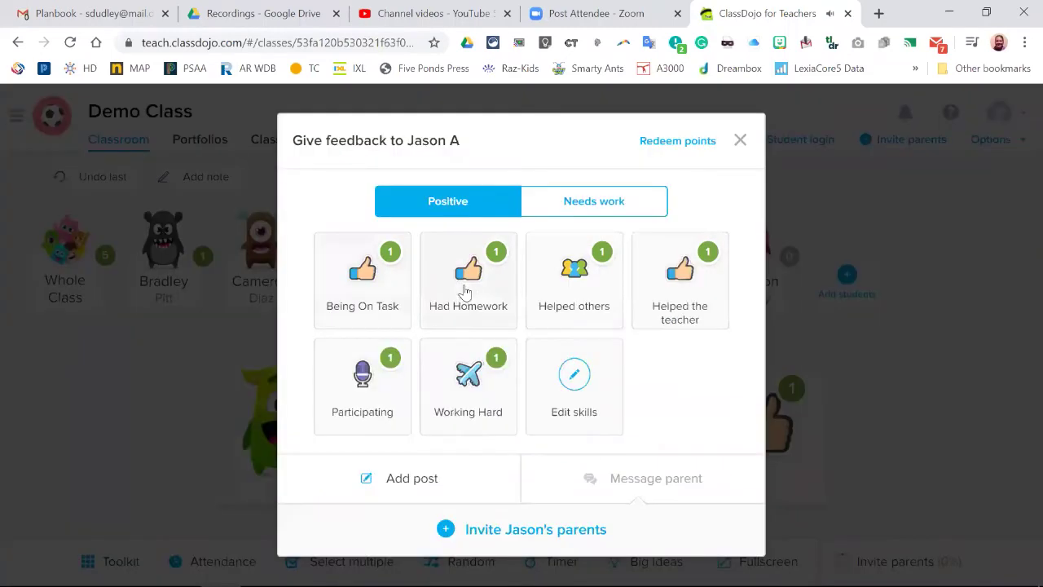
left_click(405, 481)
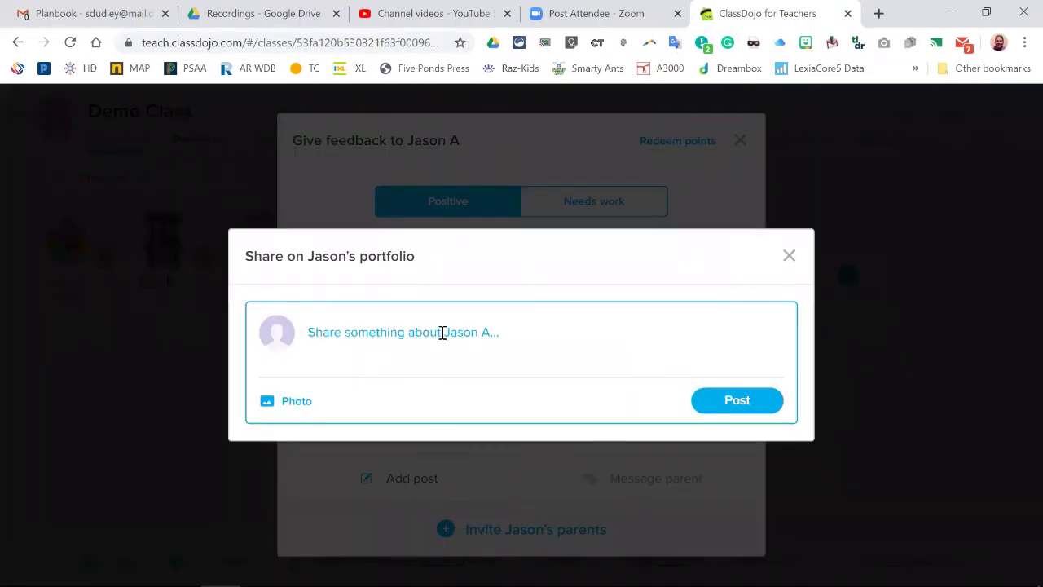
type("Wondersf")
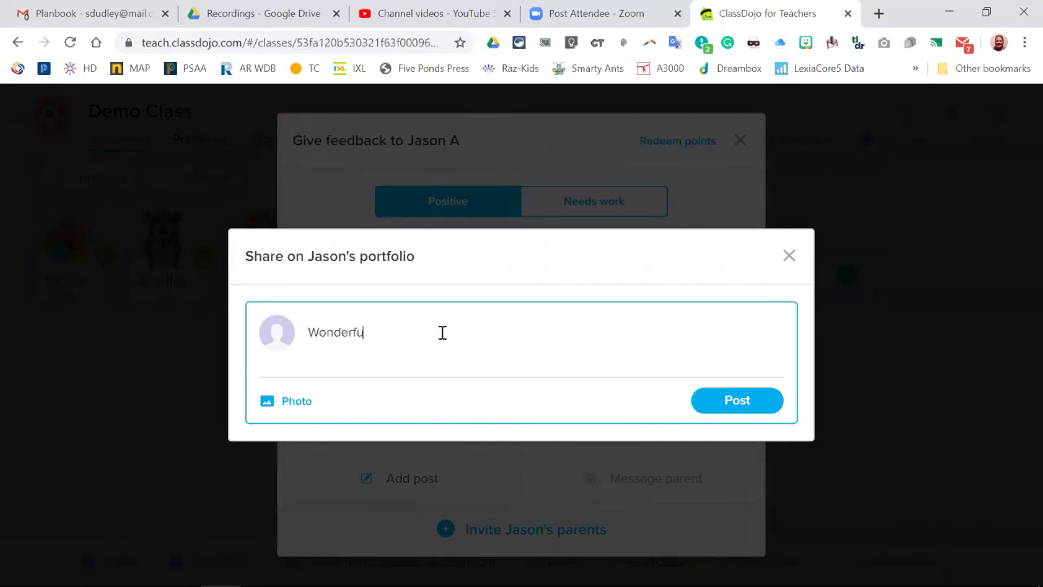
type("job!")
left_click(713, 410)
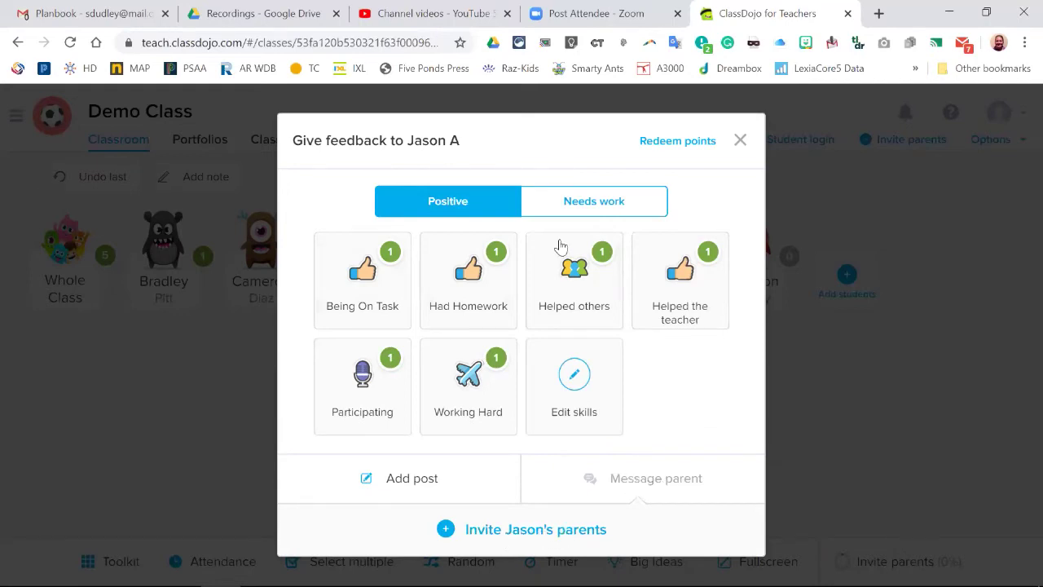
Give the newly added student the needs-work feedback for not keeping hands to themselves.
left_click(576, 207)
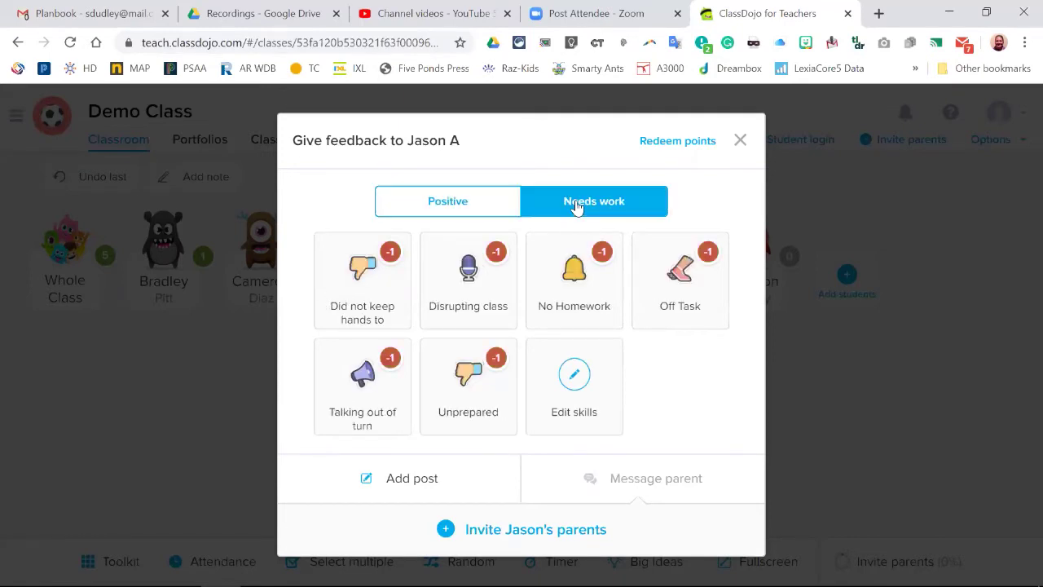
left_click(363, 281)
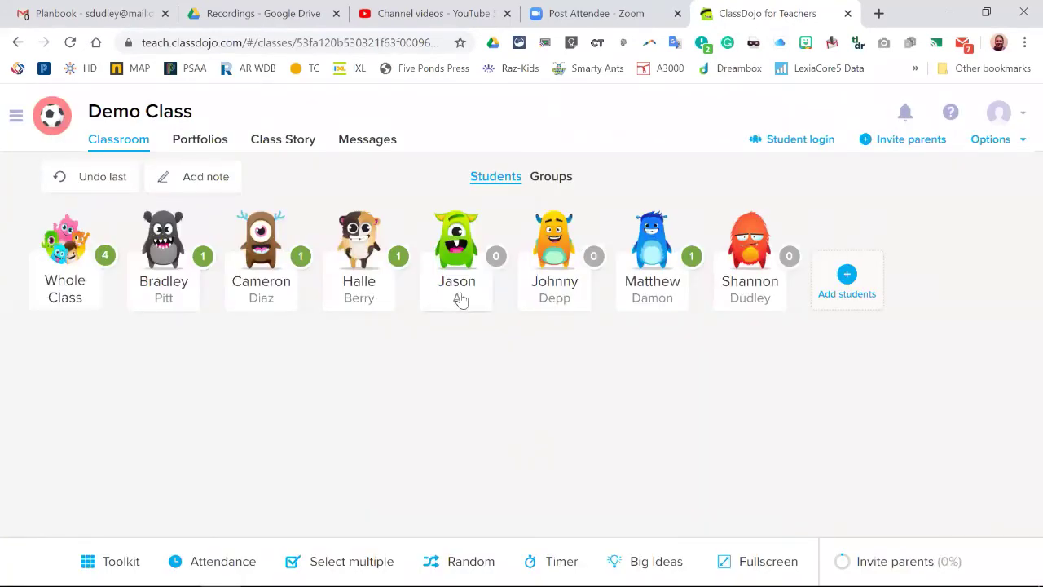
Look over the portfolio post form for the newly added student, and close it along with the student's feedback window.
left_click(460, 300)
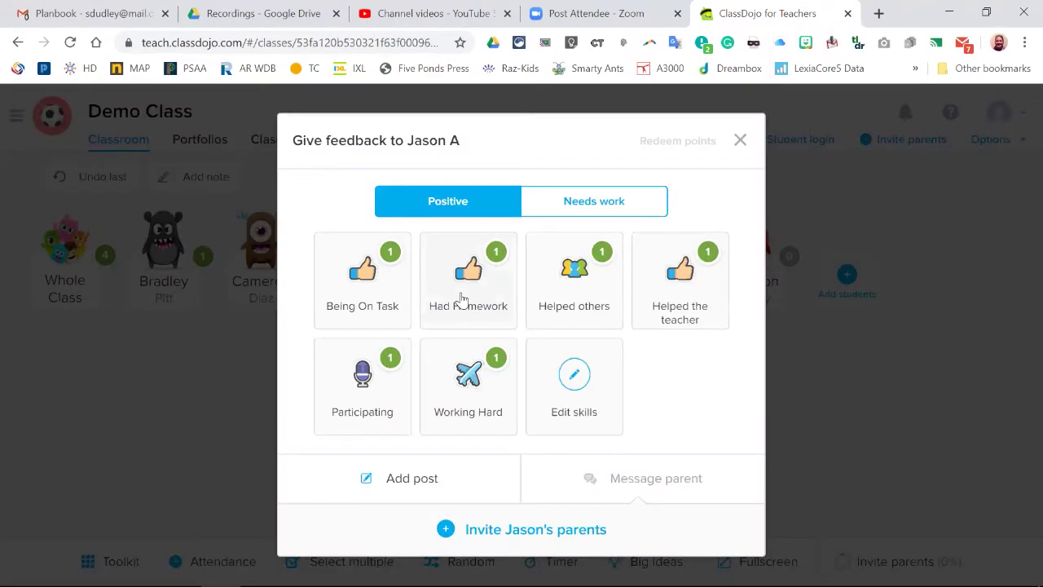
left_click(417, 482)
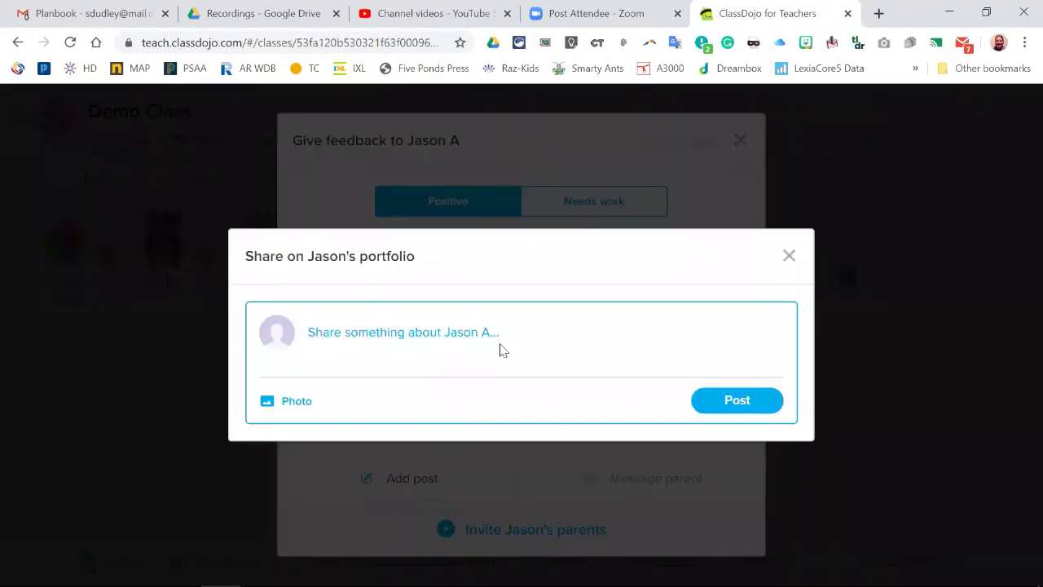
left_click(789, 254)
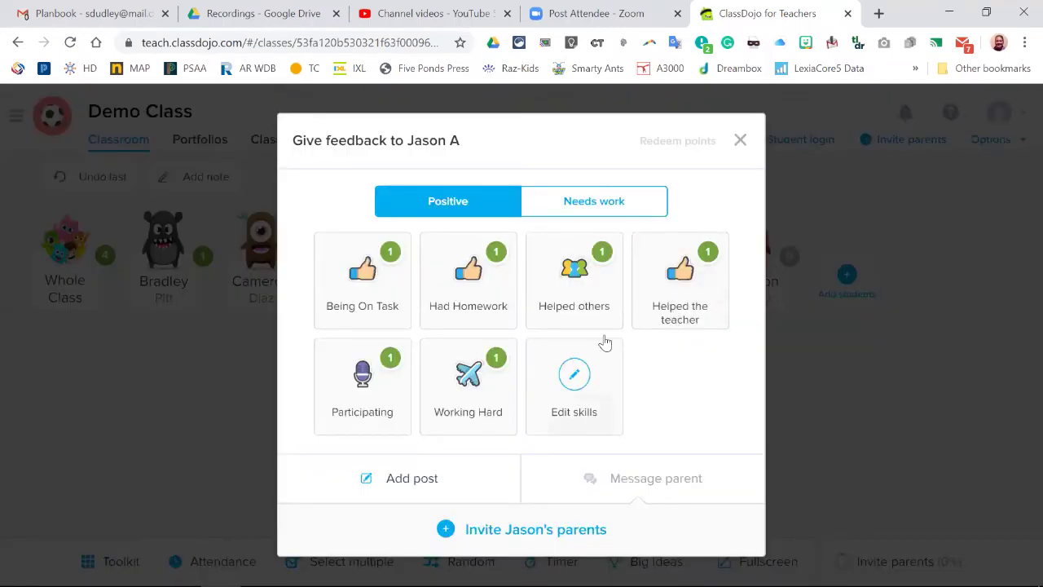
left_click(742, 142)
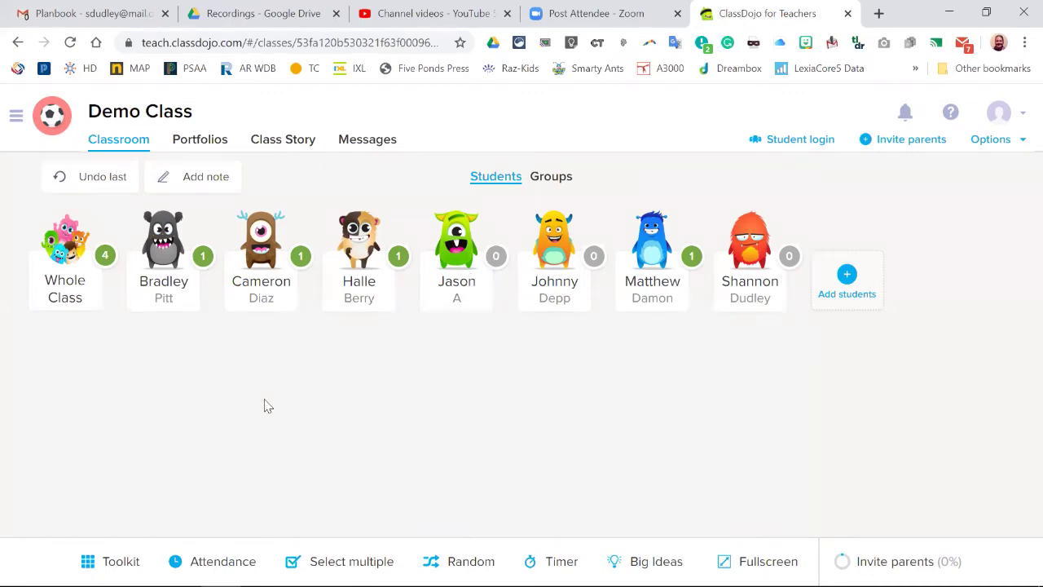
Award the whole class a Being On Task point, and give the whole class the Disrupting class needs-work feedback.
left_click(61, 282)
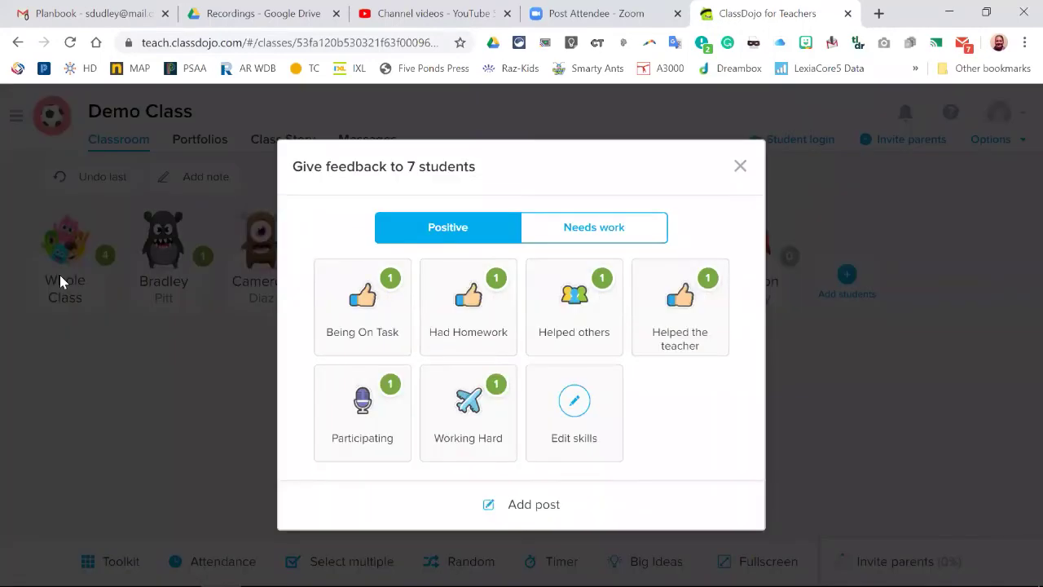
left_click(363, 313)
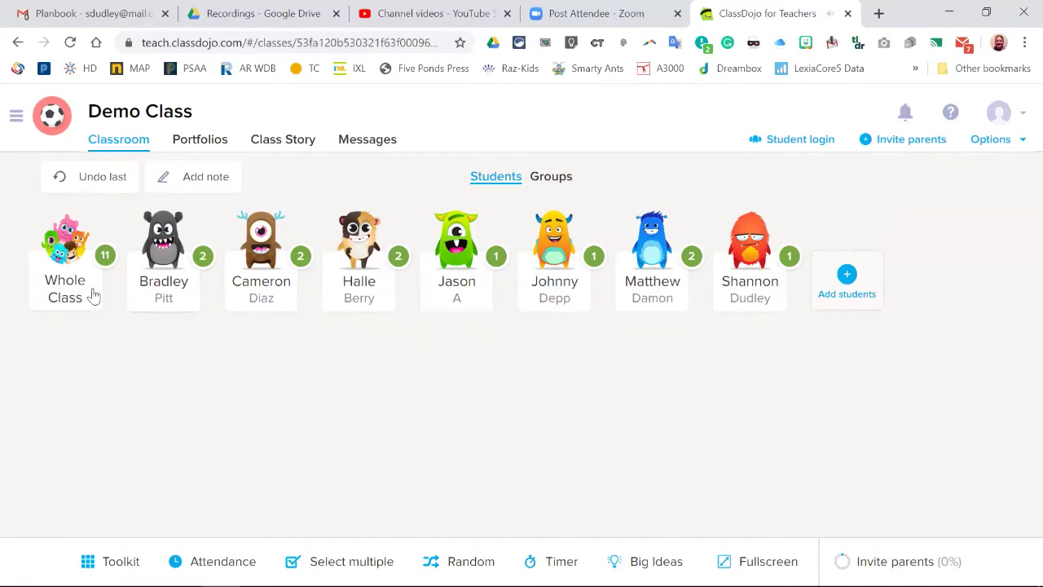
left_click(62, 292)
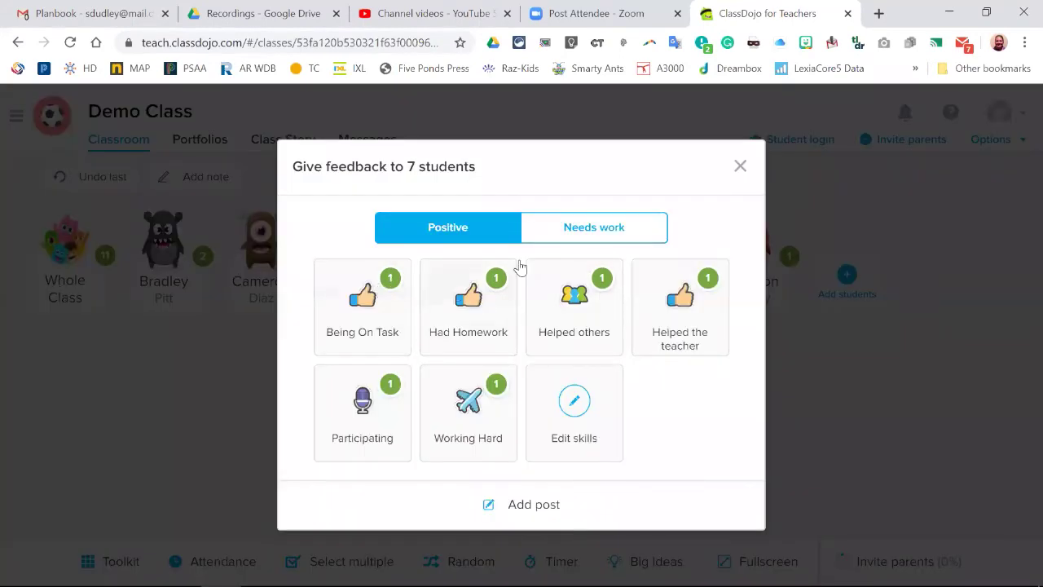
left_click(584, 229)
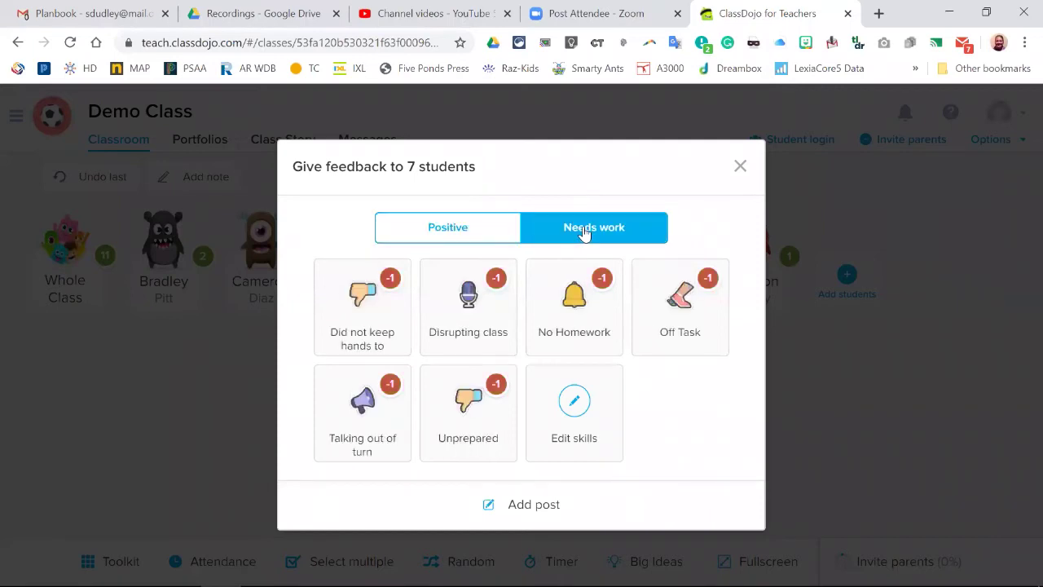
left_click(477, 329)
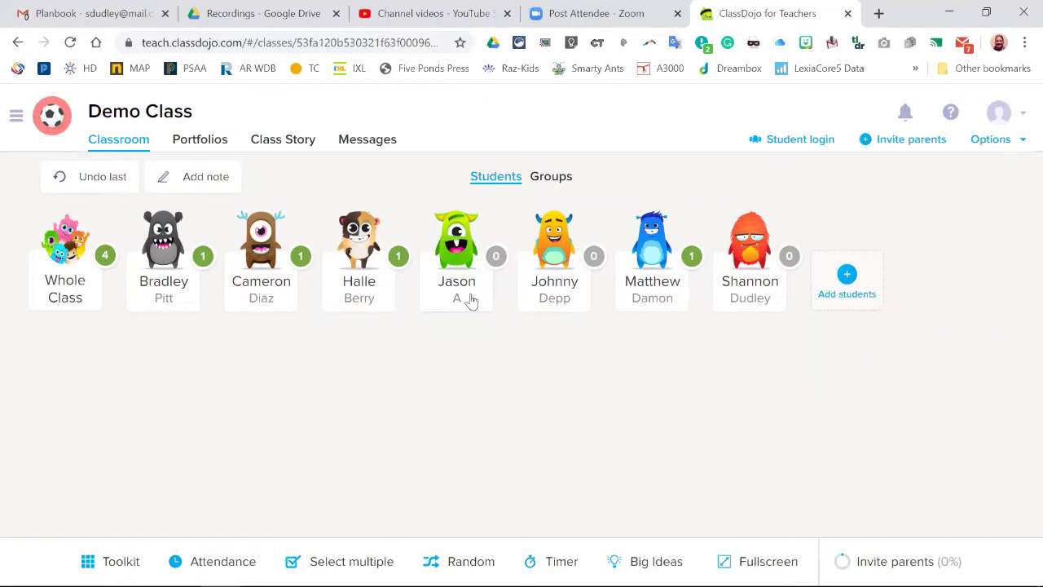
left_click(461, 269)
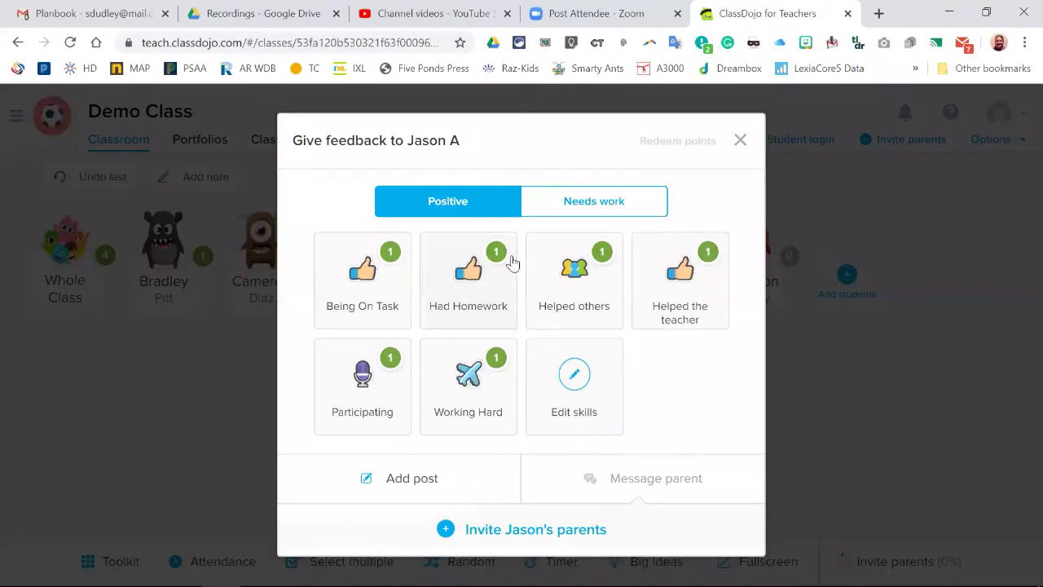
left_click(739, 142)
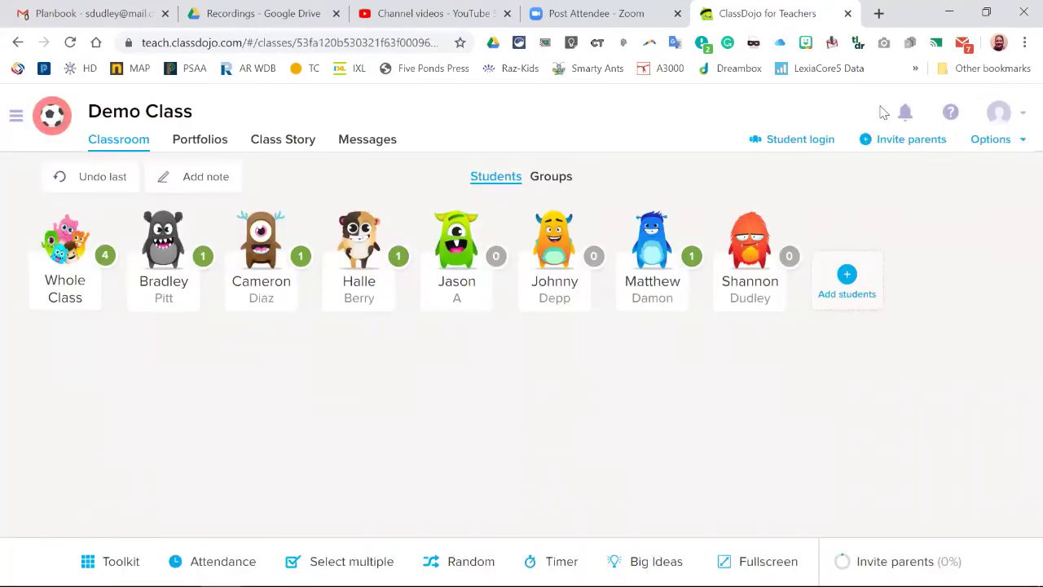
left_click(903, 142)
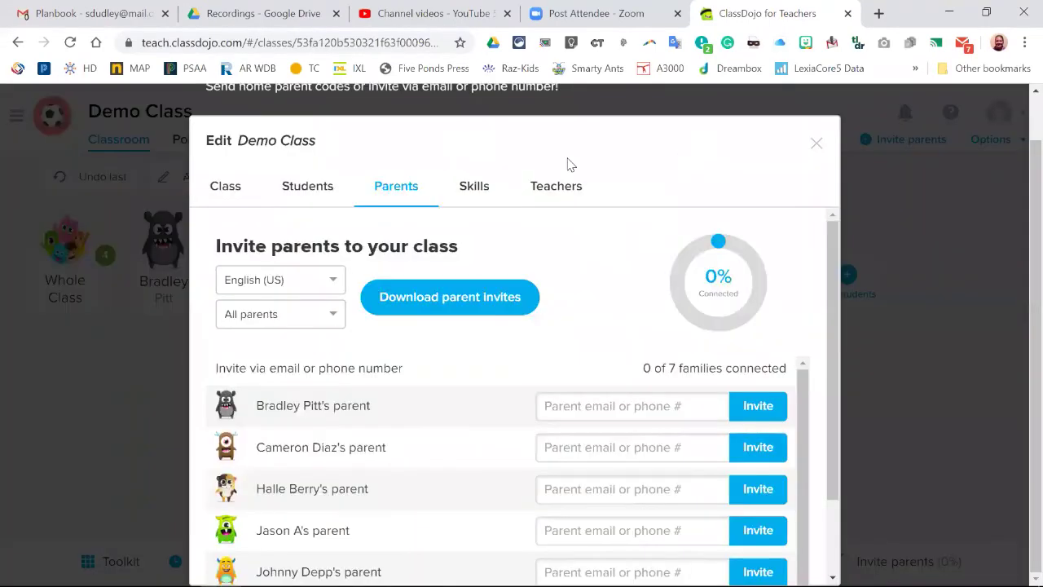
left_click(320, 186)
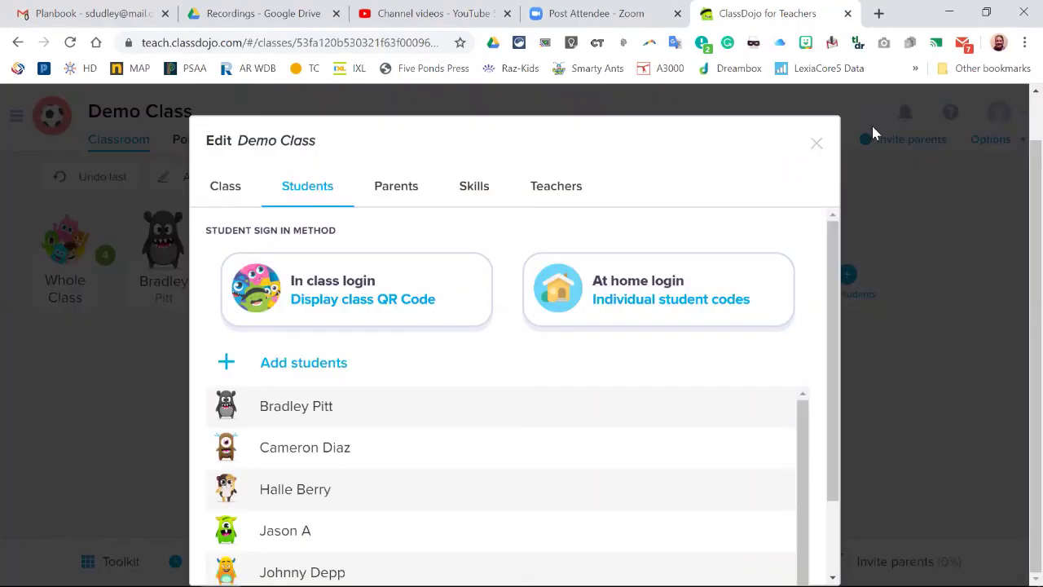
left_click(811, 146)
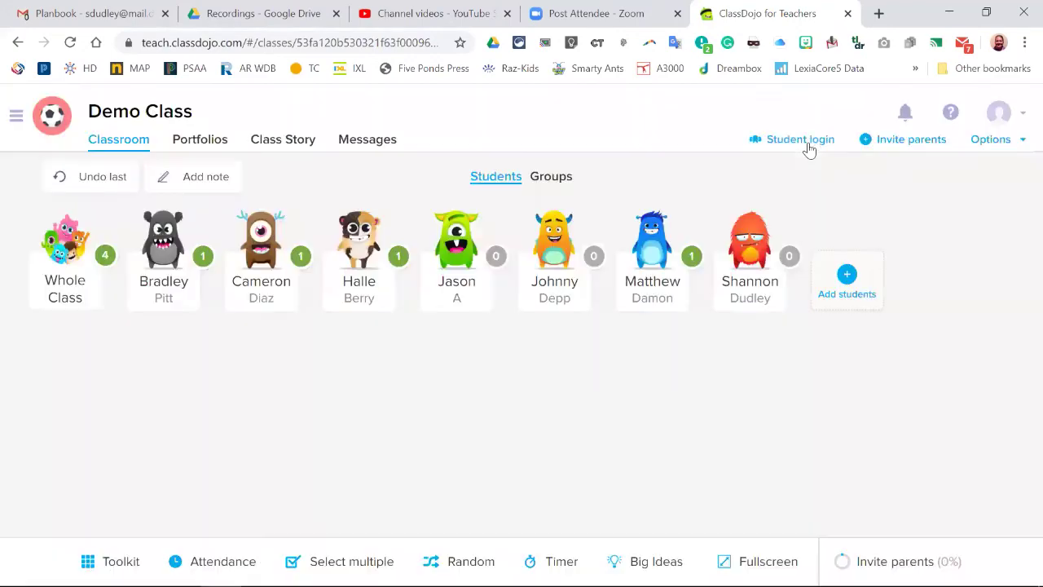
Remove the newly added student from the Demo Class through the class settings, and close the settings.
left_click(897, 140)
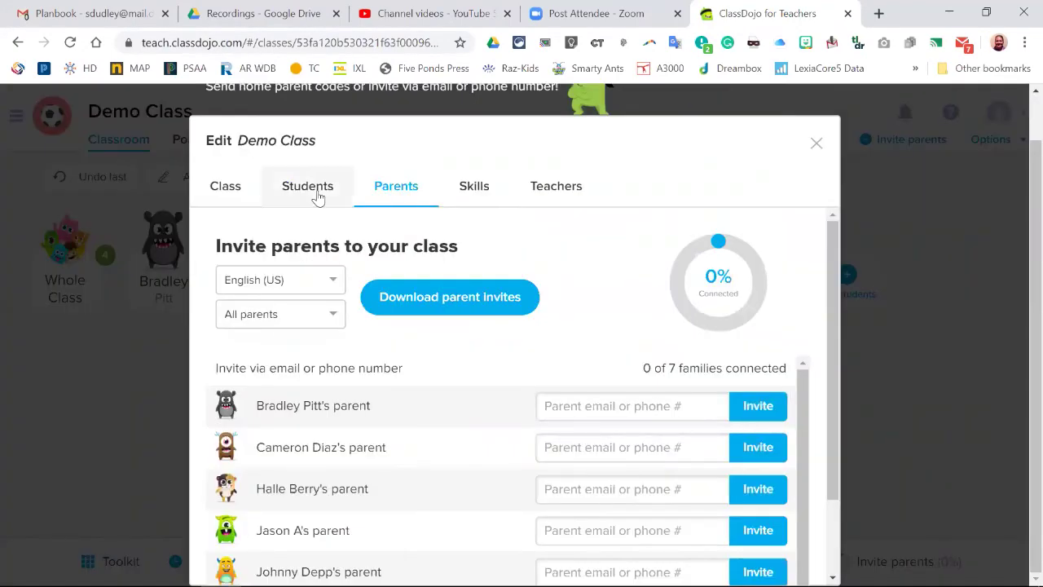
left_click(318, 194)
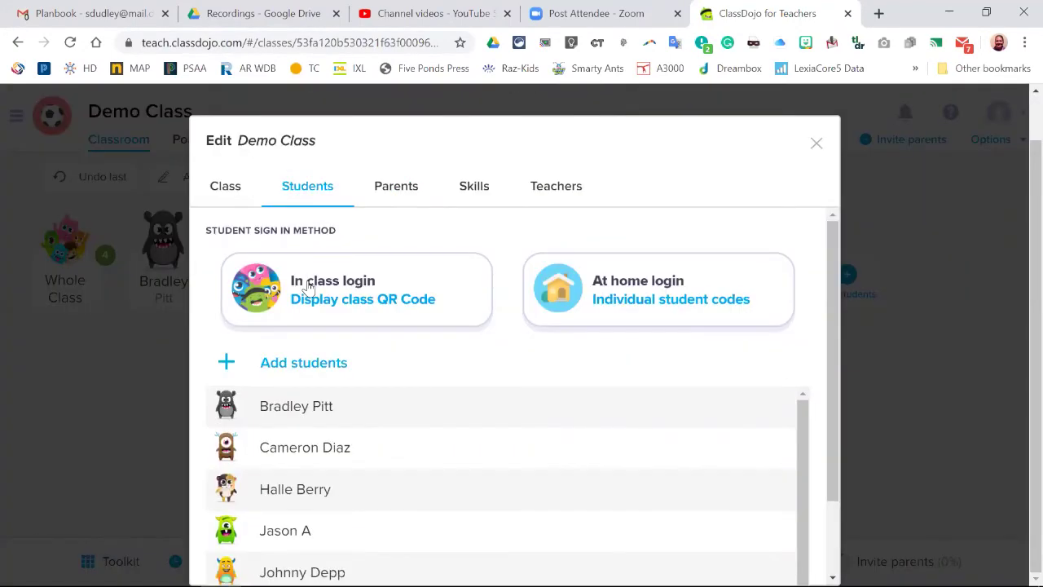
left_click(295, 539)
left_click(328, 516)
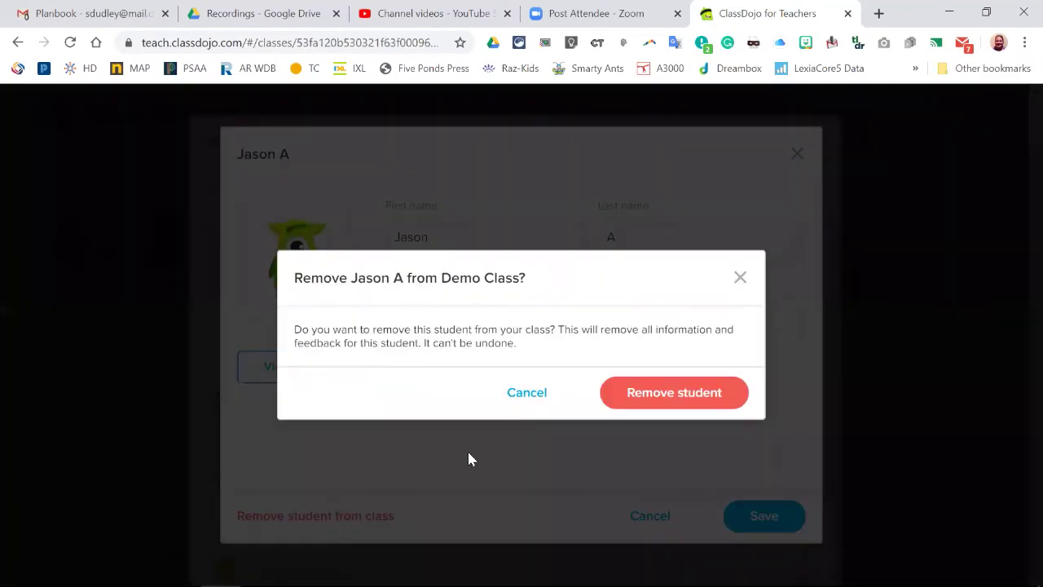
left_click(643, 401)
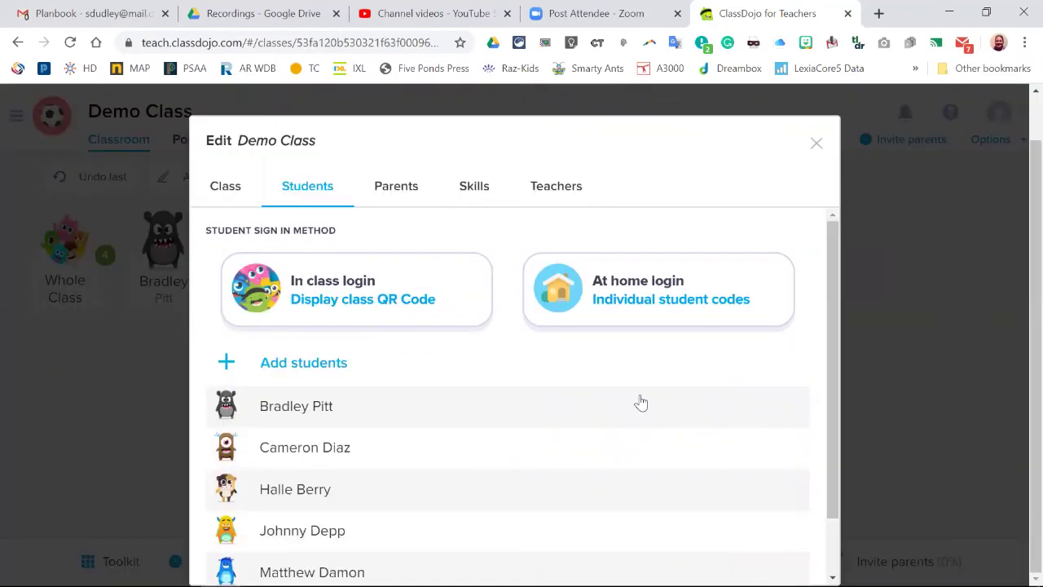
left_click(817, 144)
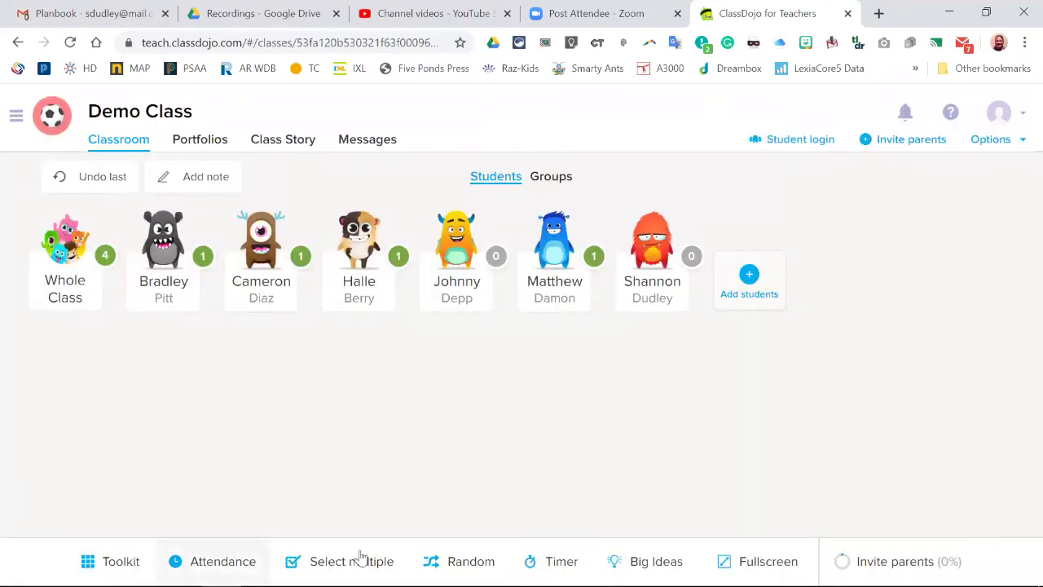
Try out attendance taking by cycling the first student's status through all the options, and return to the classroom.
left_click(212, 562)
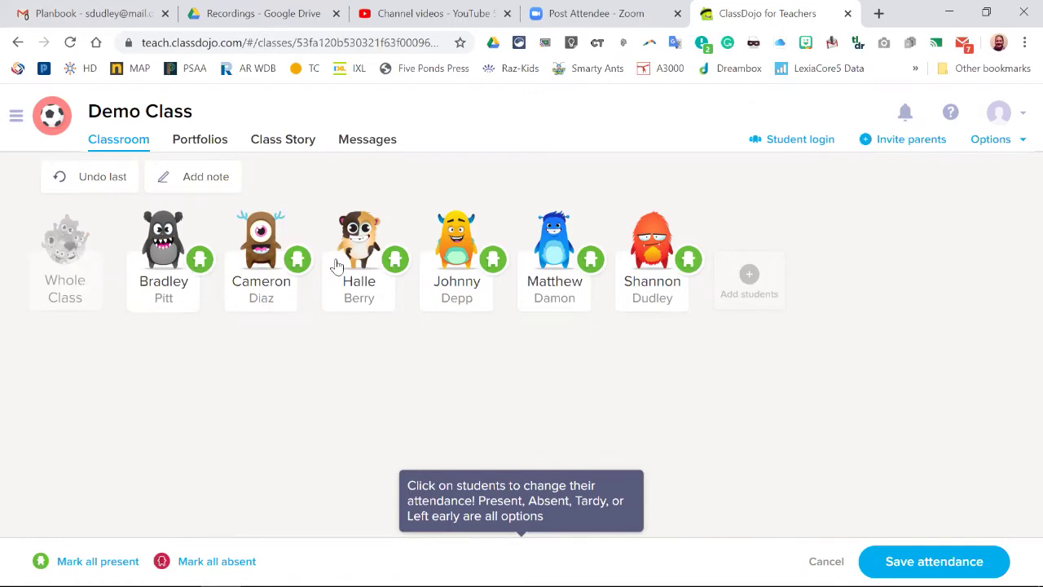
left_click(201, 261)
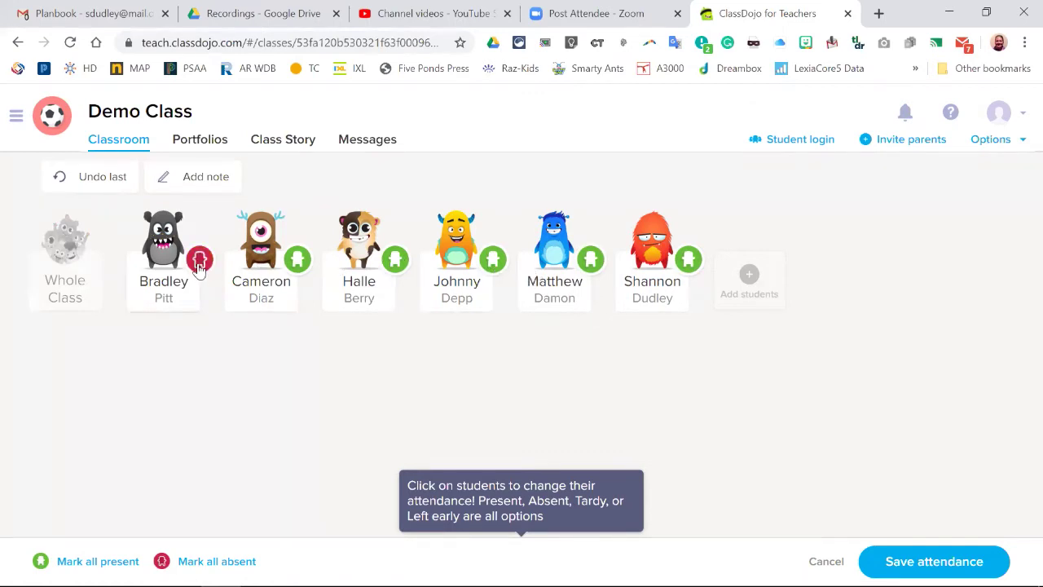
left_click(199, 269)
left_click(199, 269)
left_click(199, 269)
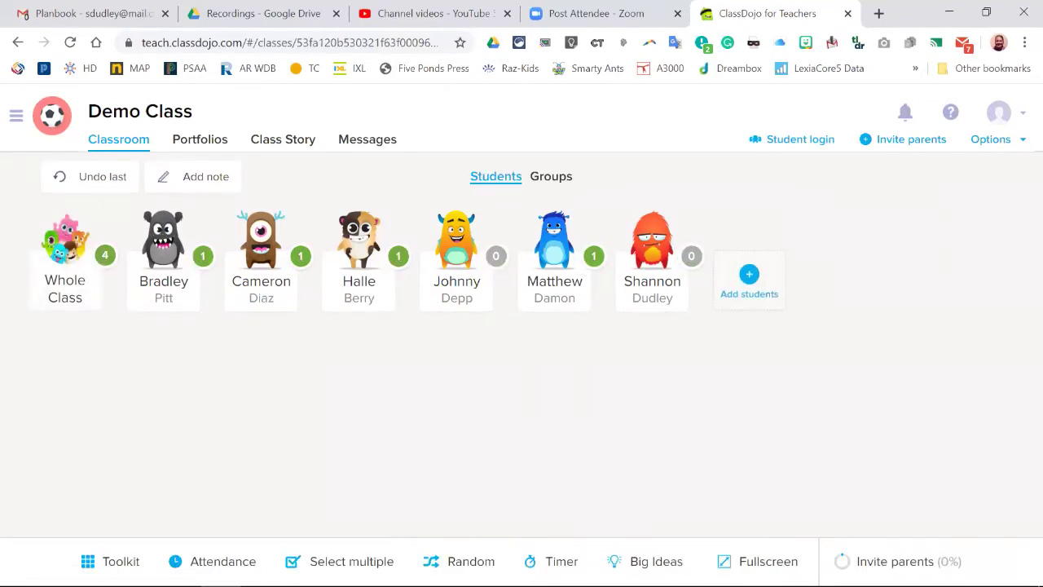
Select the first and third students together, look over their shared positive and needs-work feedback choices, and close without awarding any.
left_click(348, 561)
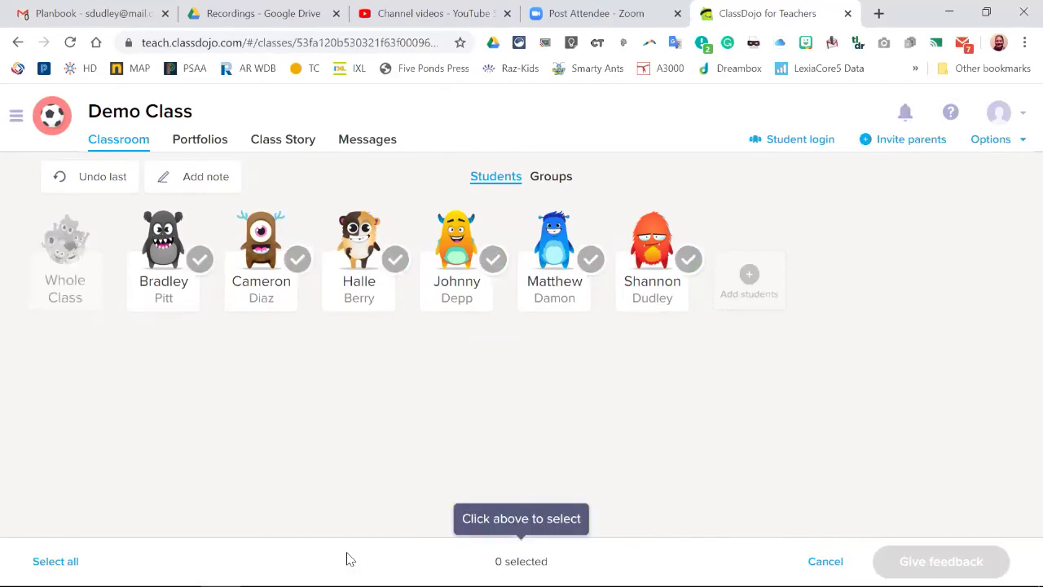
left_click(163, 255)
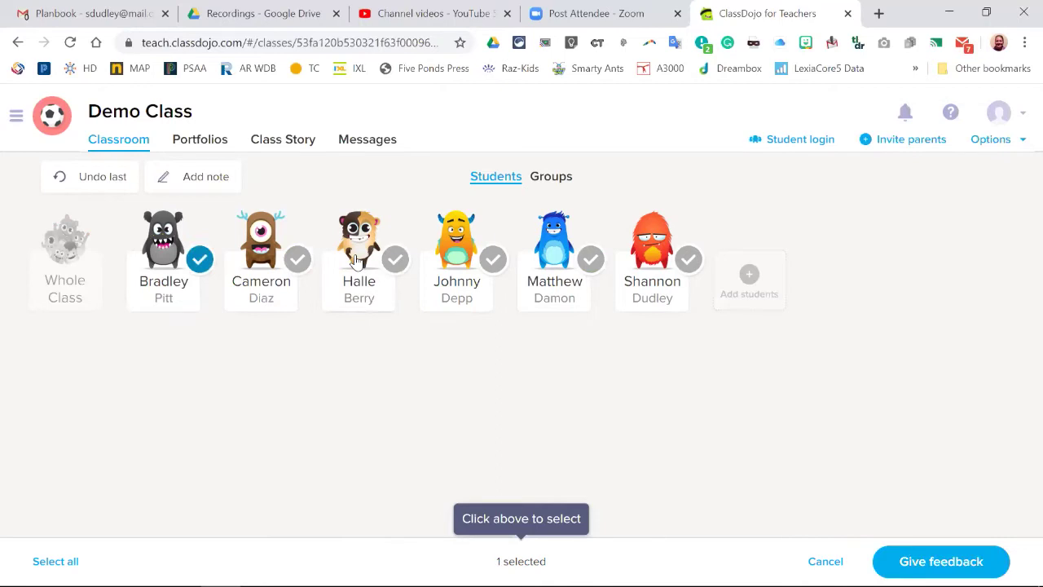
left_click(356, 259)
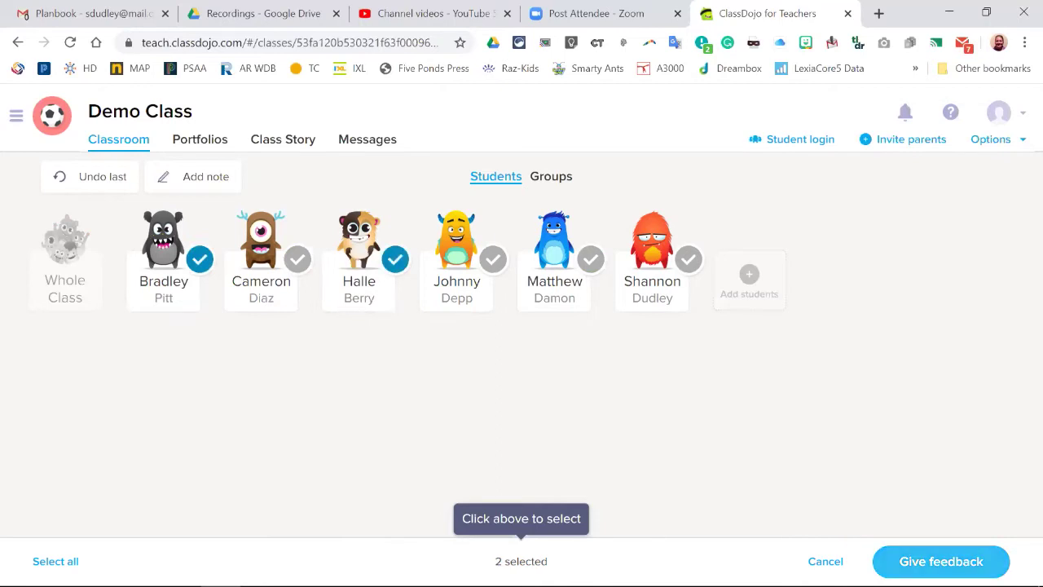
left_click(911, 561)
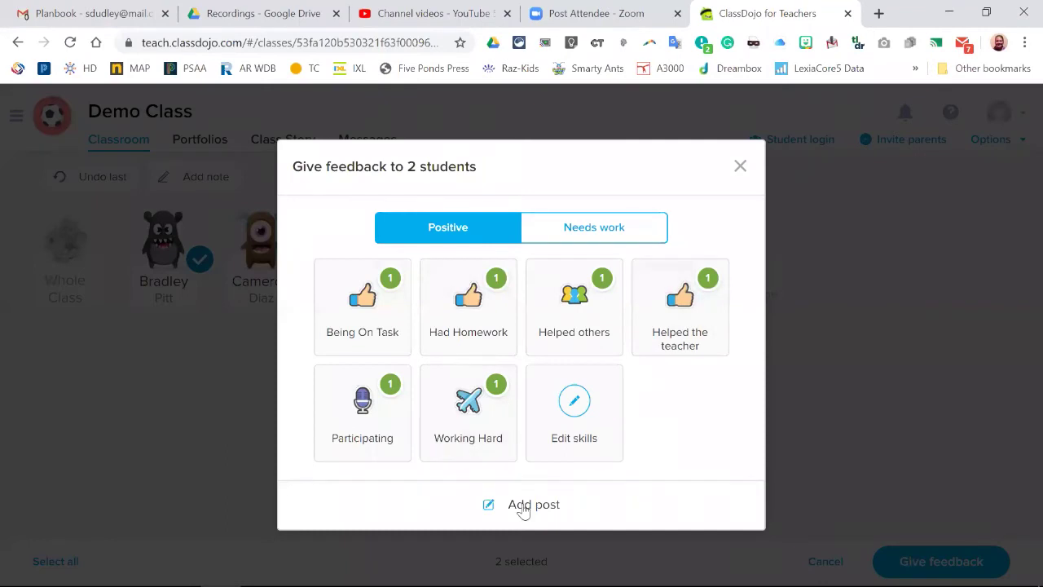
left_click(603, 224)
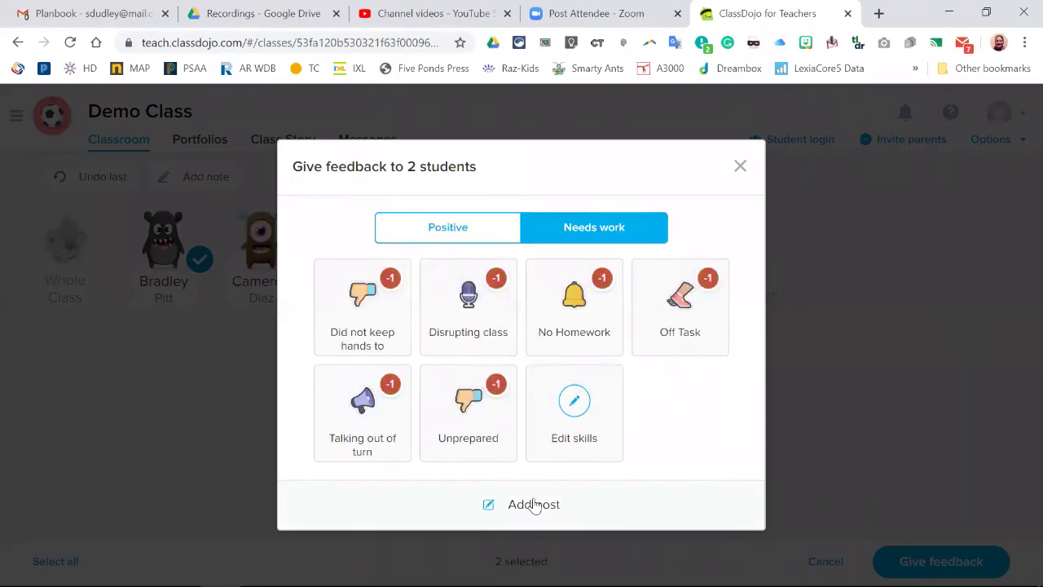
left_click(740, 166)
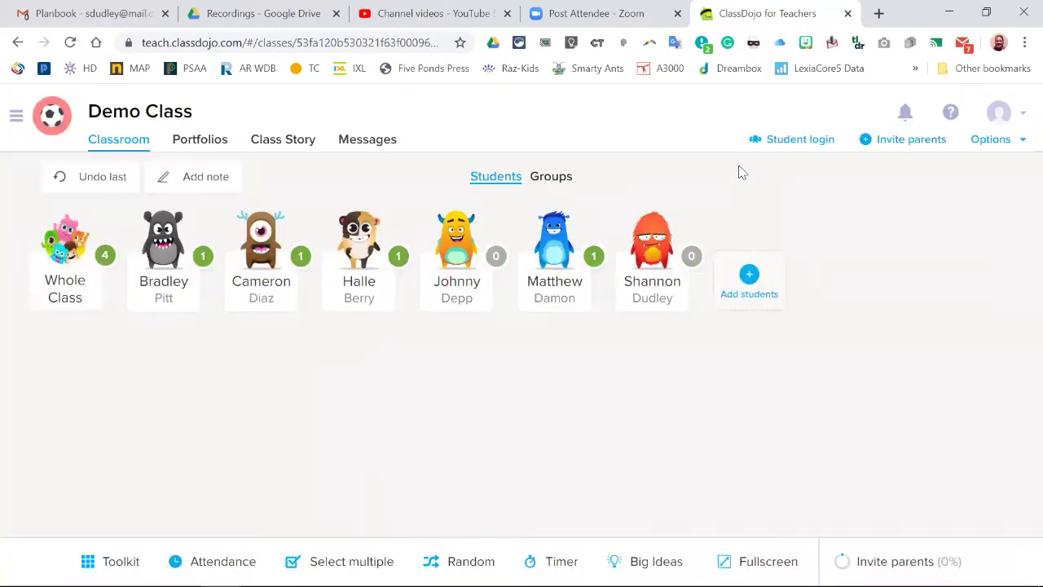
Pick a student at random two times, dismissing the feedback choices after each pick.
left_click(460, 560)
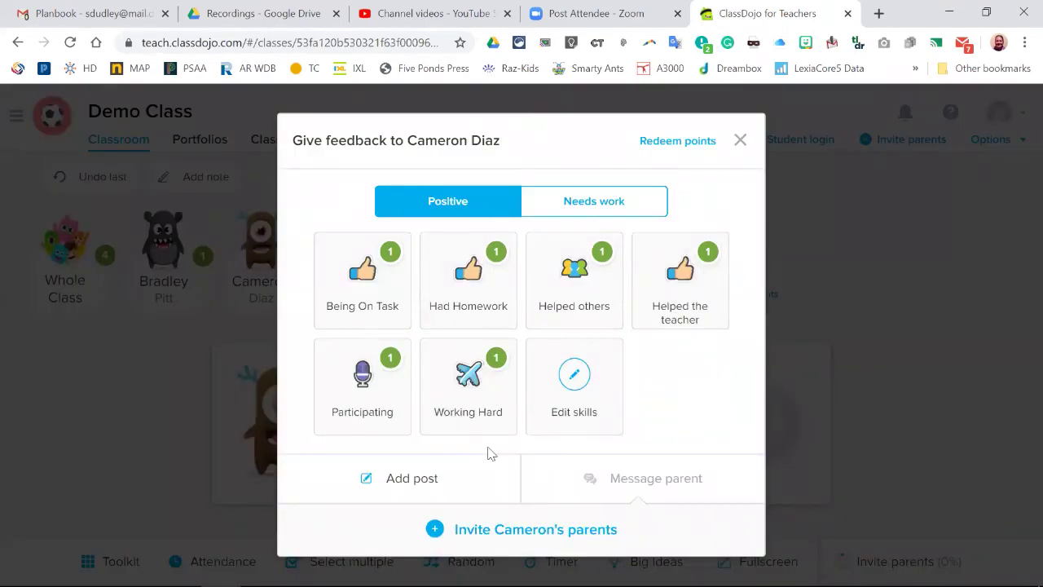
left_click(741, 139)
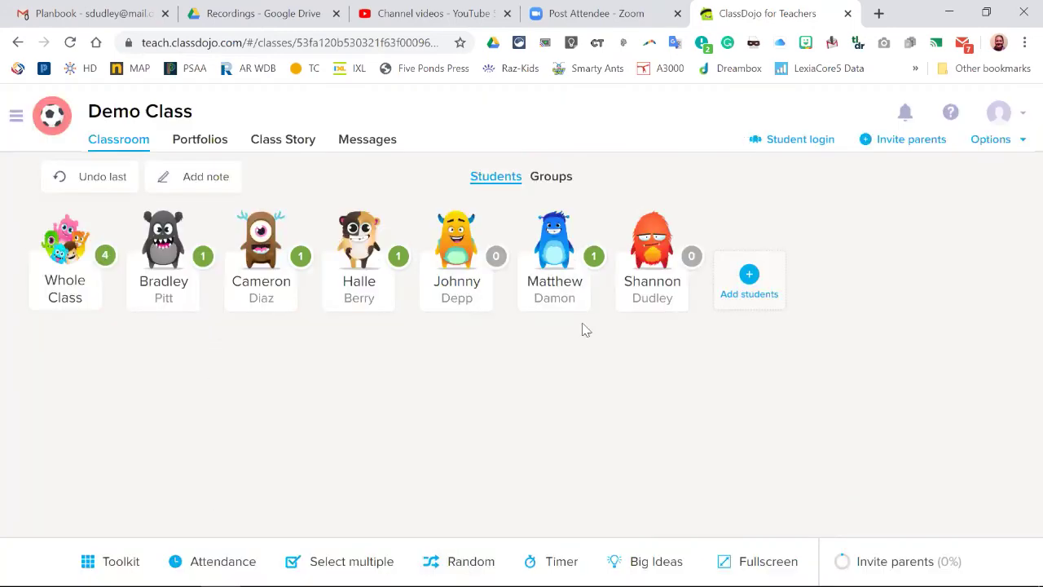
left_click(470, 562)
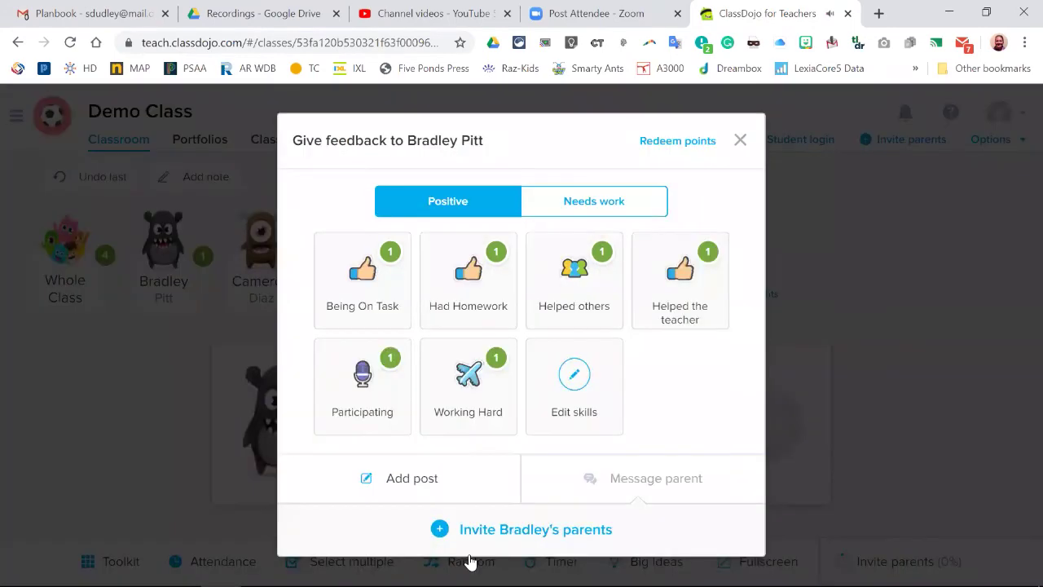
left_click(742, 140)
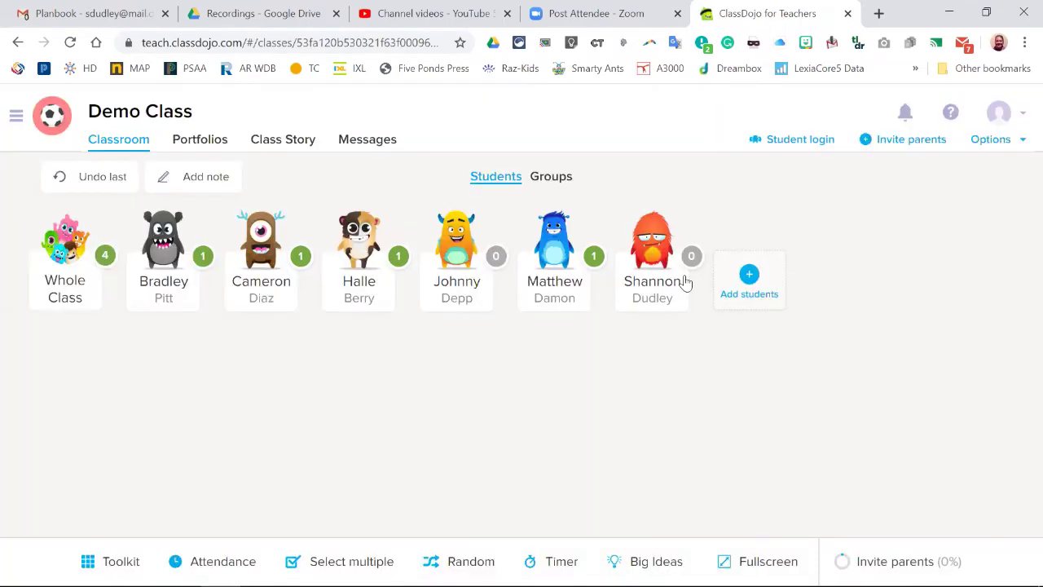
Open the classroom timer's stopwatch, start it, and pause it after a few seconds.
left_click(576, 545)
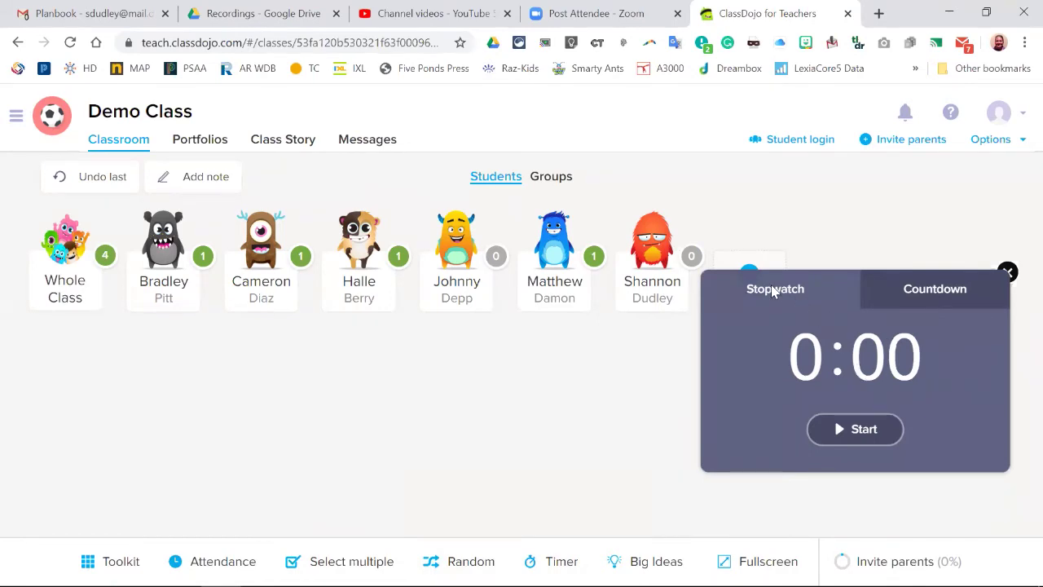
left_click(840, 438)
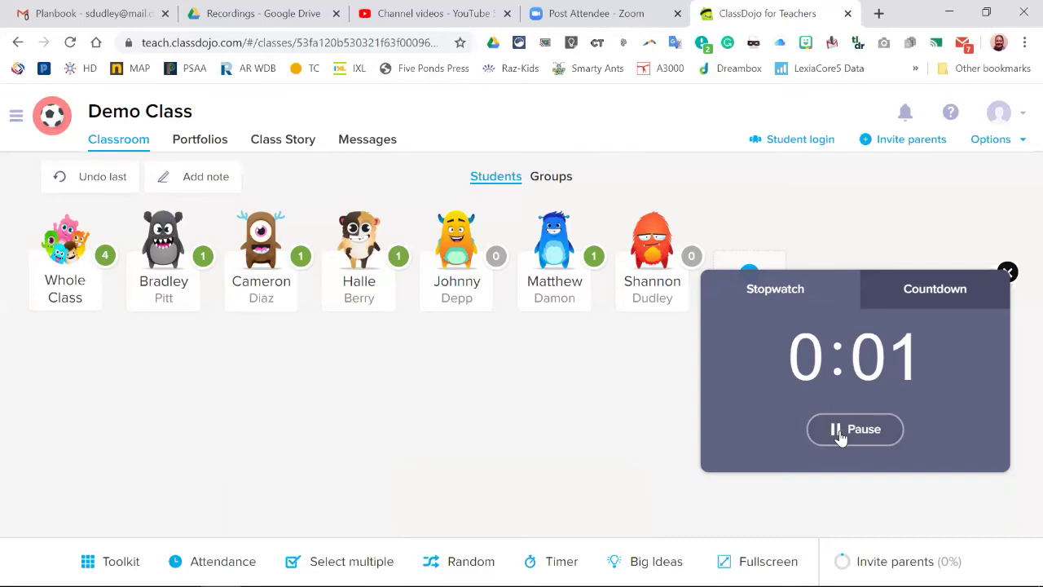
left_click(840, 438)
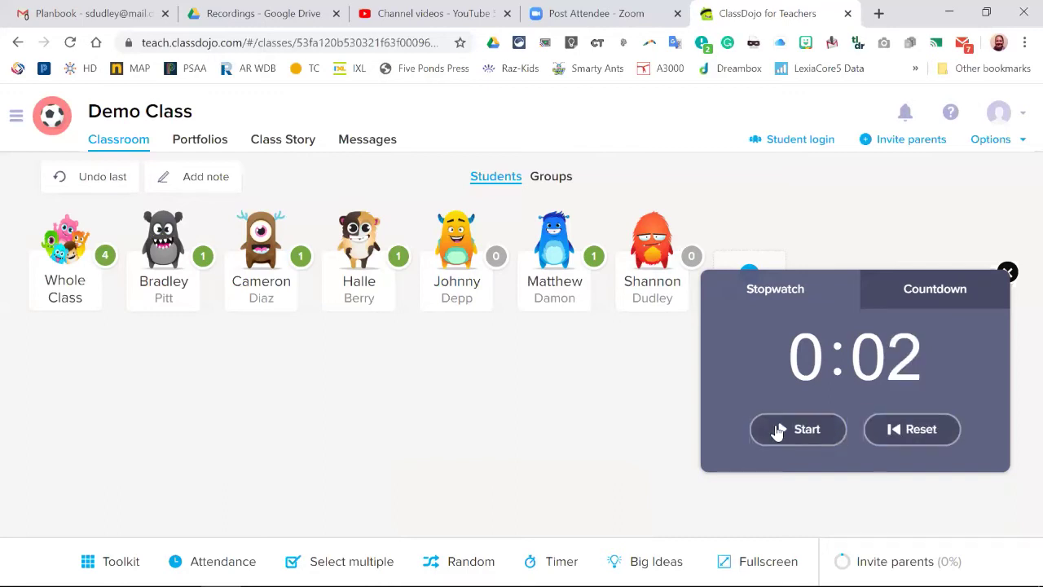
Reset the stopwatch, switch to the countdown timer, and set it to 5:00.
left_click(901, 441)
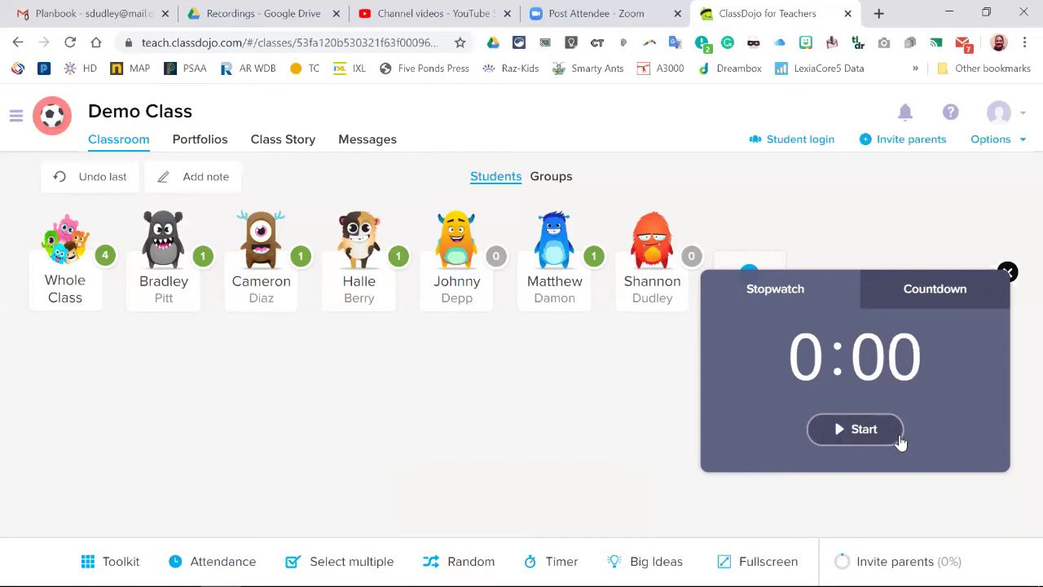
left_click(937, 299)
left_click(819, 373)
type("15")
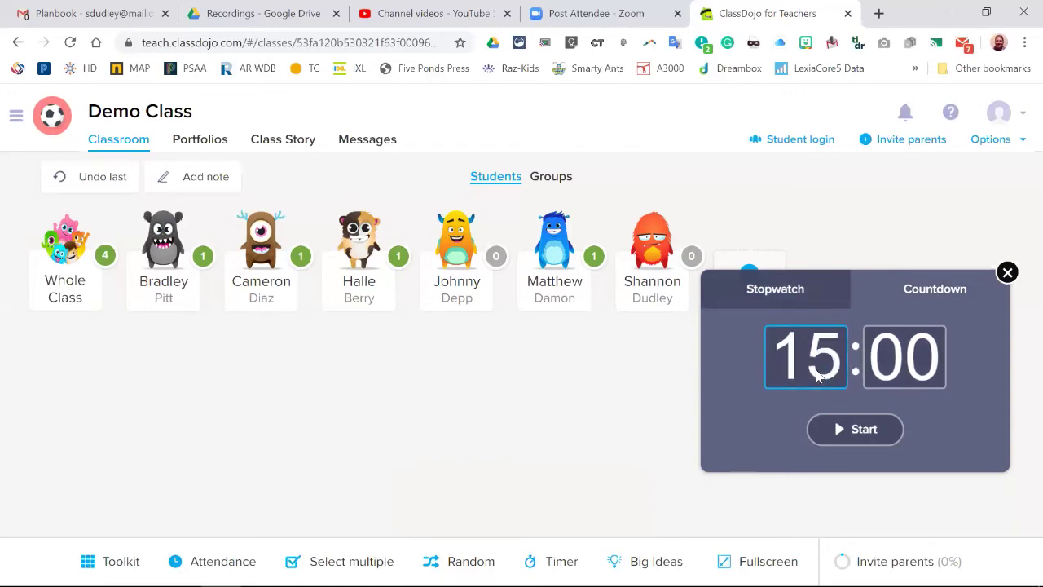
key("BackSpace")
key("BackSpace")
type("5")
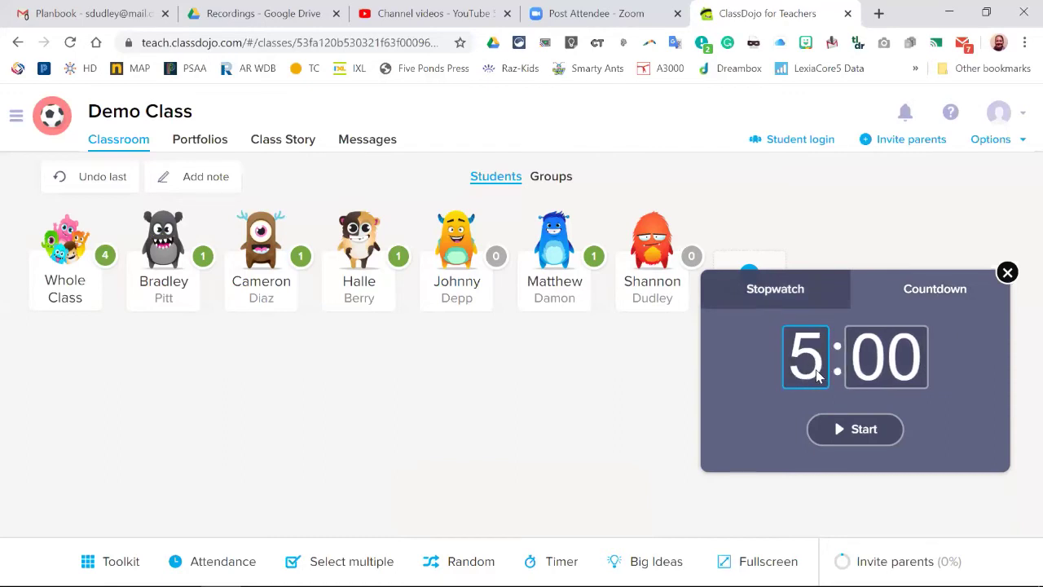
Start the five-minute countdown, pause it after a few seconds, then reset it and close the timer.
left_click(841, 436)
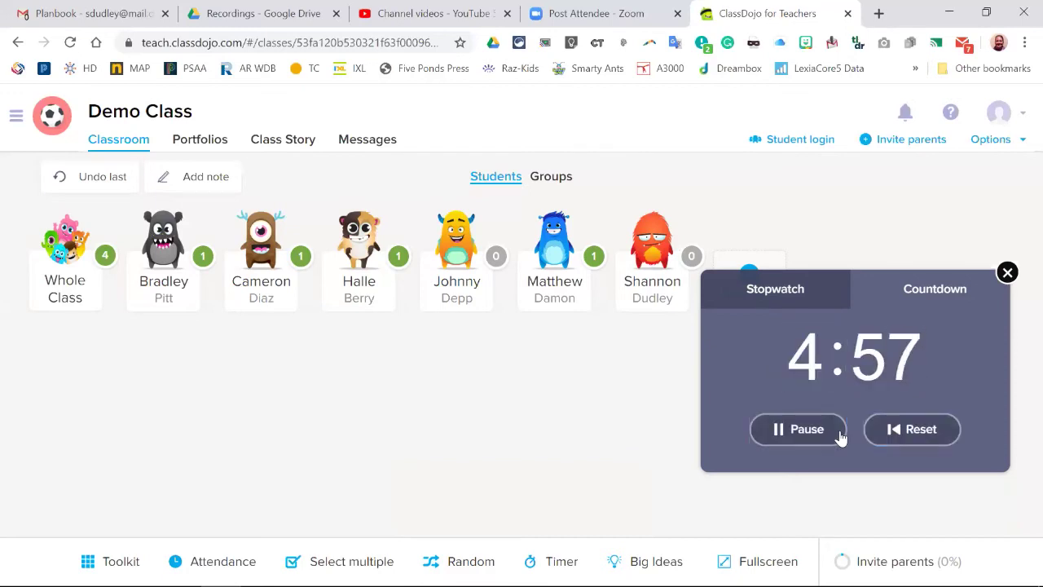
left_click(807, 432)
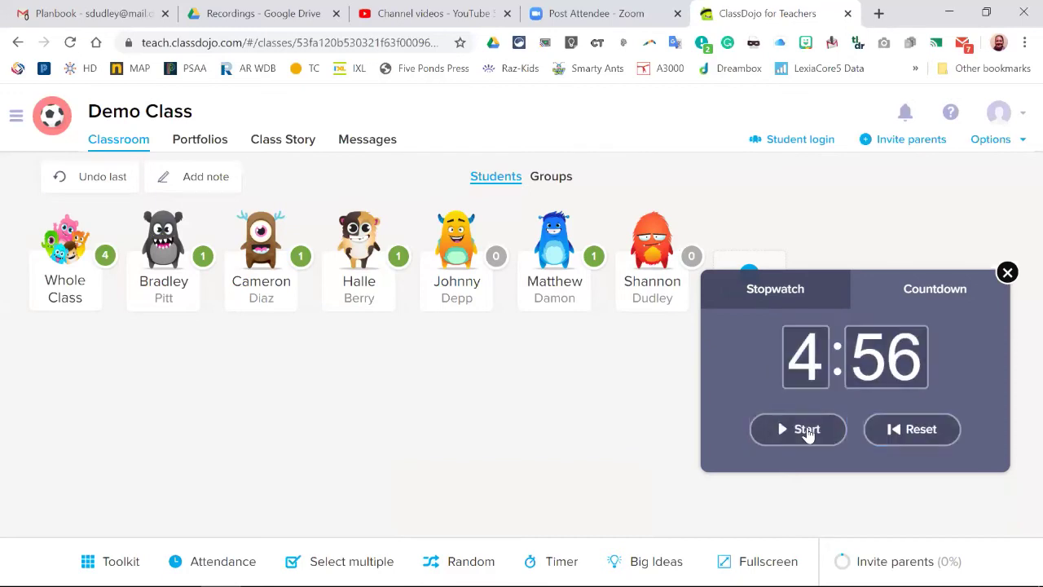
left_click(907, 439)
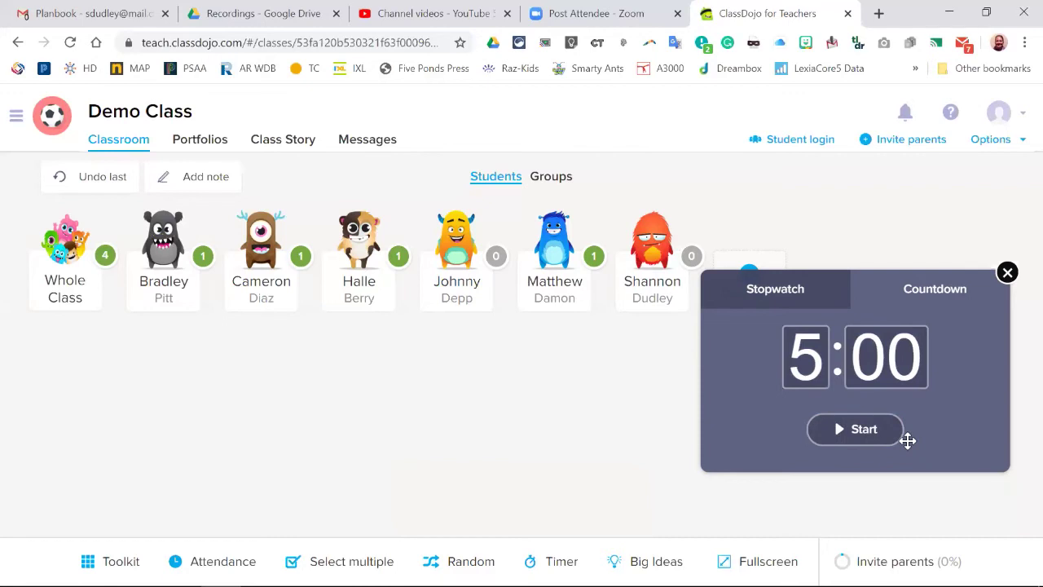
left_click(1008, 272)
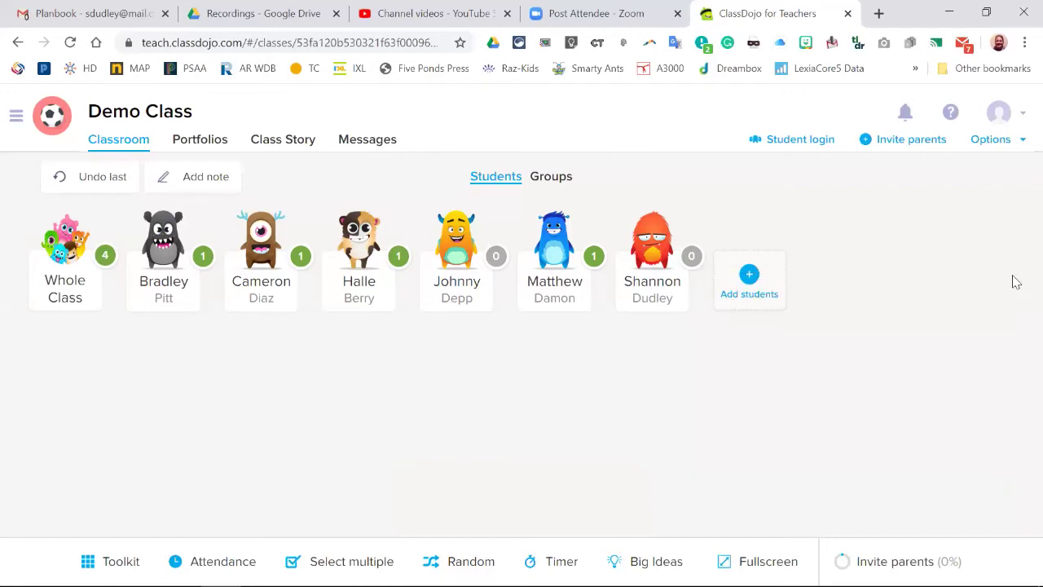
Open Big Ideas, skim its page of videos and activities, and close its browser tab.
left_click(638, 561)
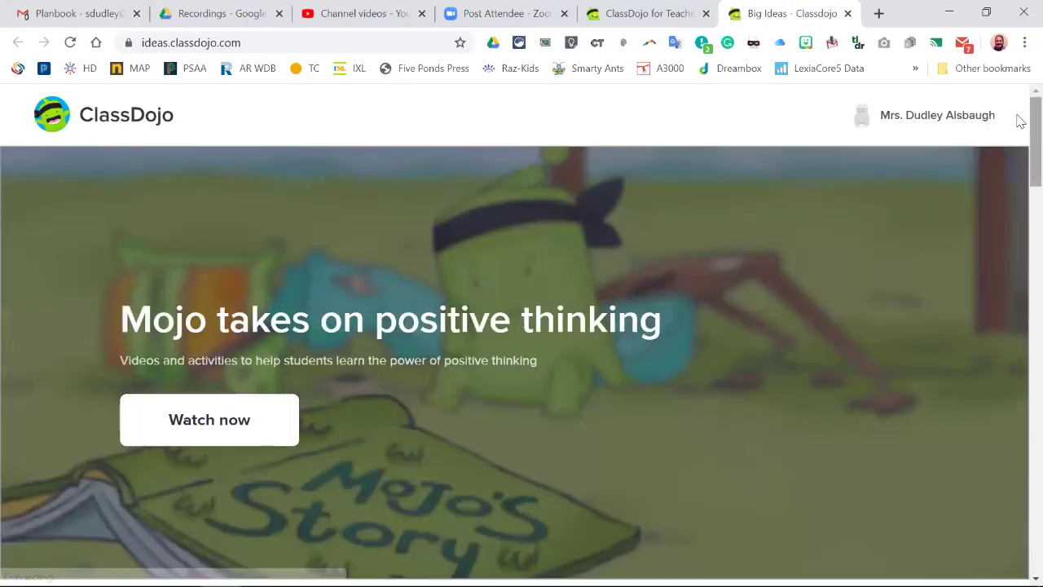
scroll(1019, 236, "down", 10)
scroll(1019, 404, "down", 10)
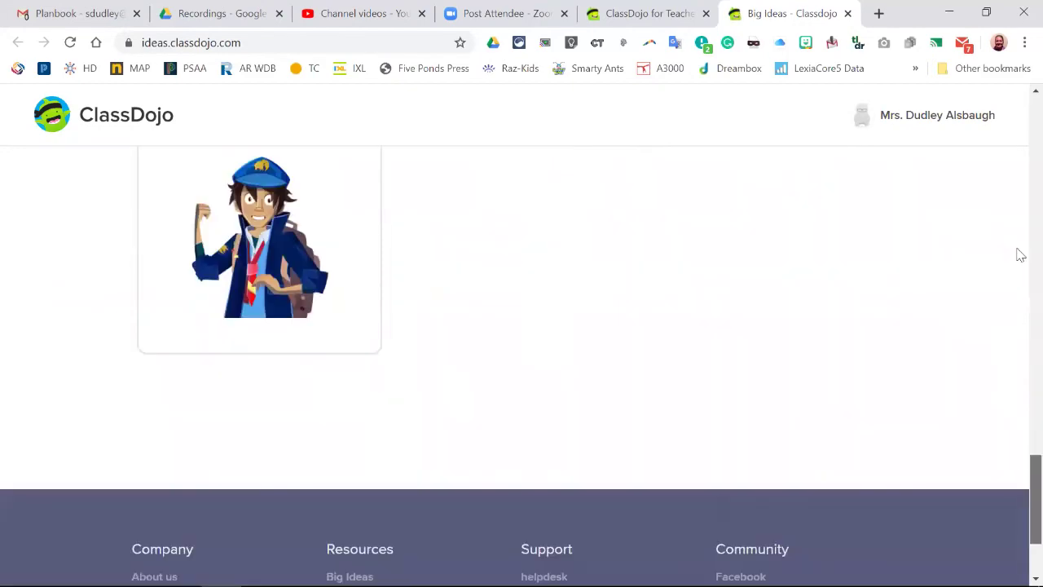
scroll(1018, 253, "up", 20)
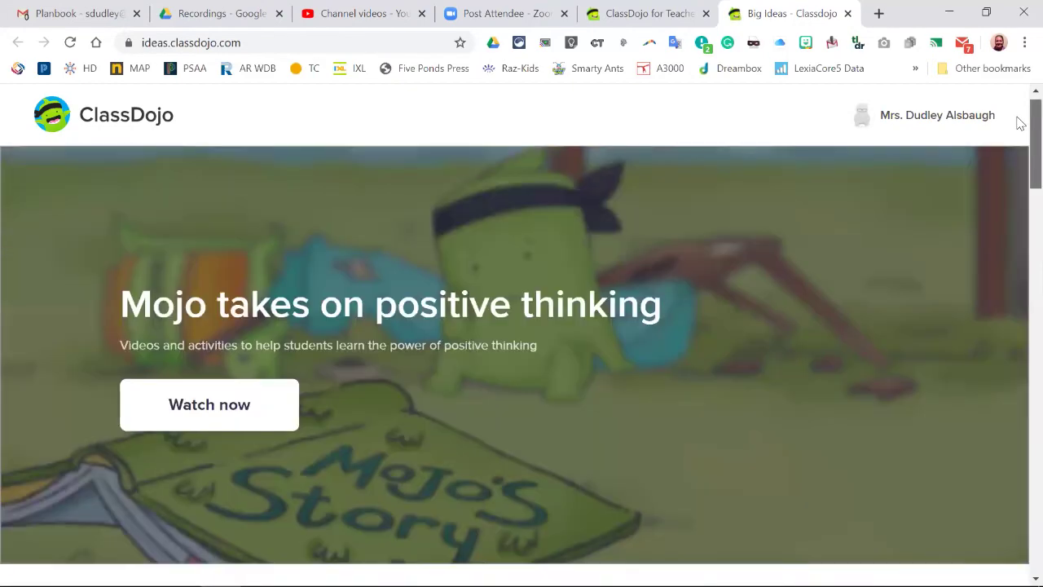
left_click(848, 13)
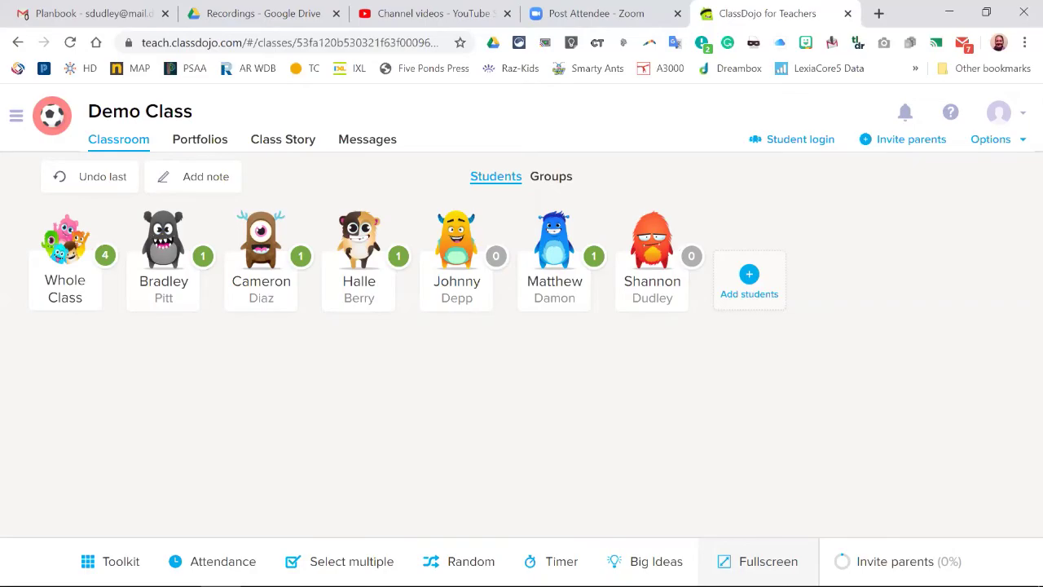
Try the classroom's fullscreen view and exit it, and look over the parent invitation options before closing them.
left_click(766, 561)
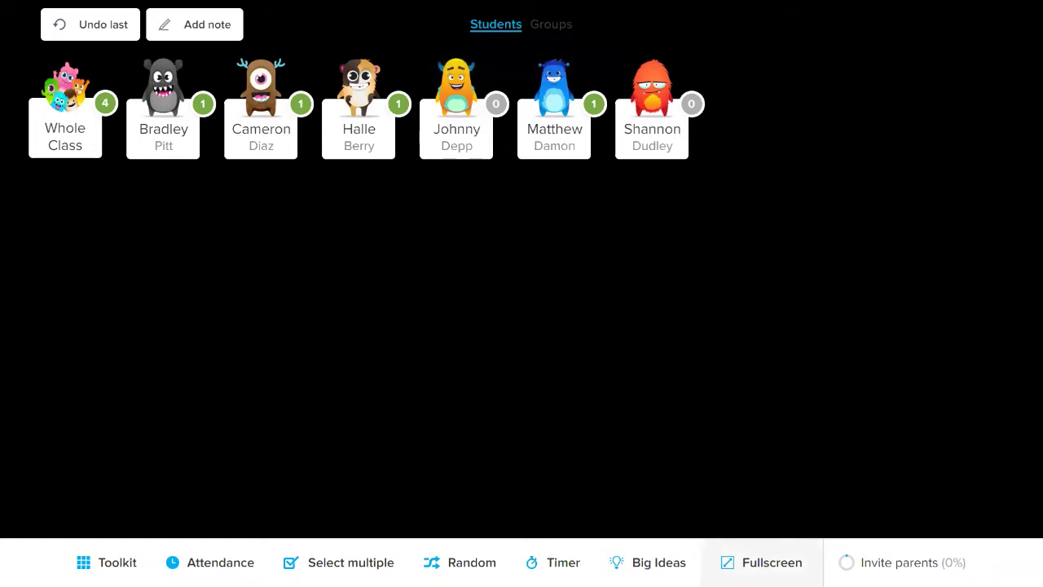
left_click(767, 562)
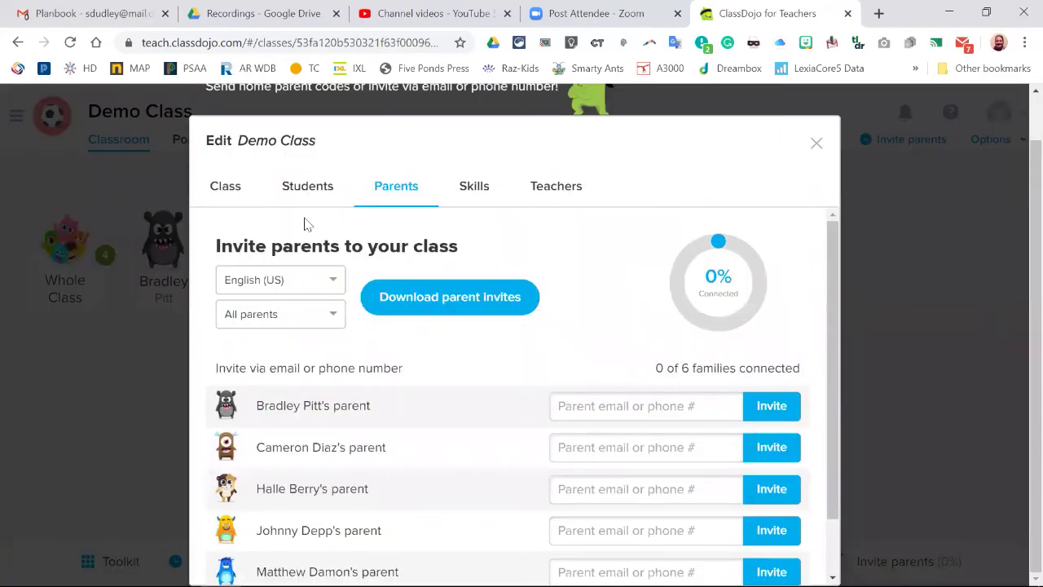
left_click(815, 145)
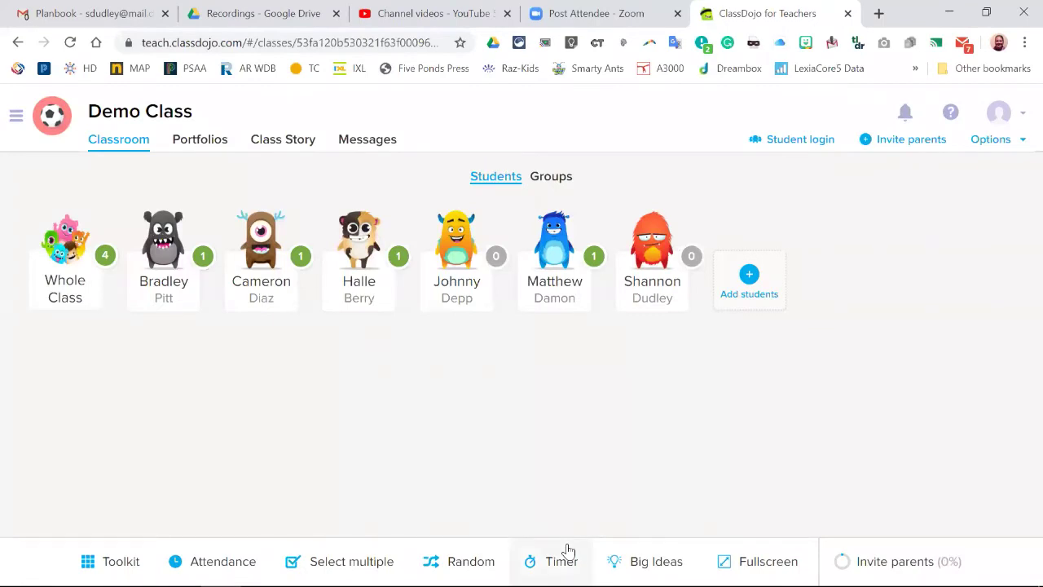
Create a classroom group named "Red Group" containing the first and third students.
left_click(553, 181)
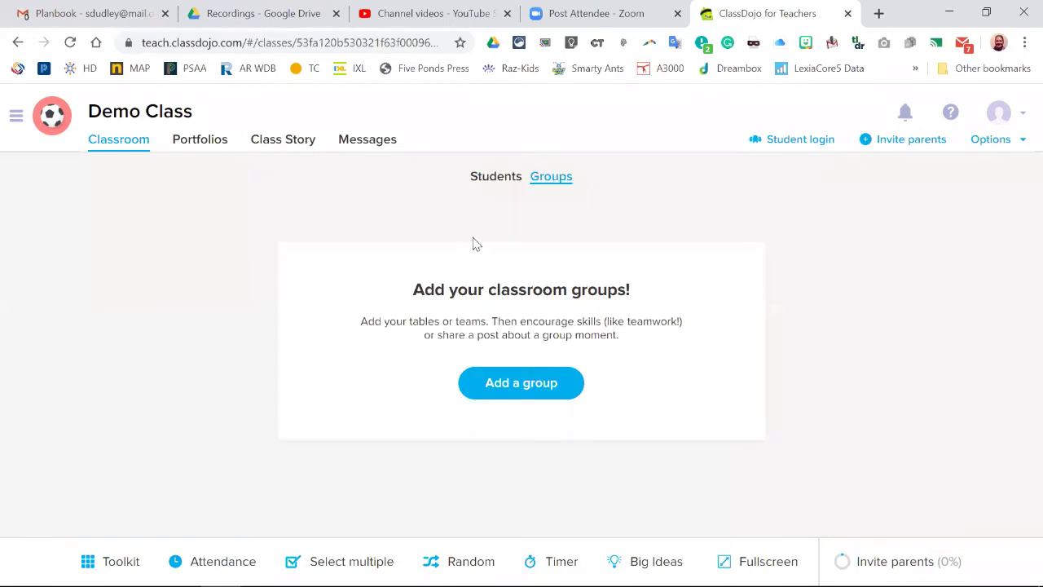
left_click(494, 380)
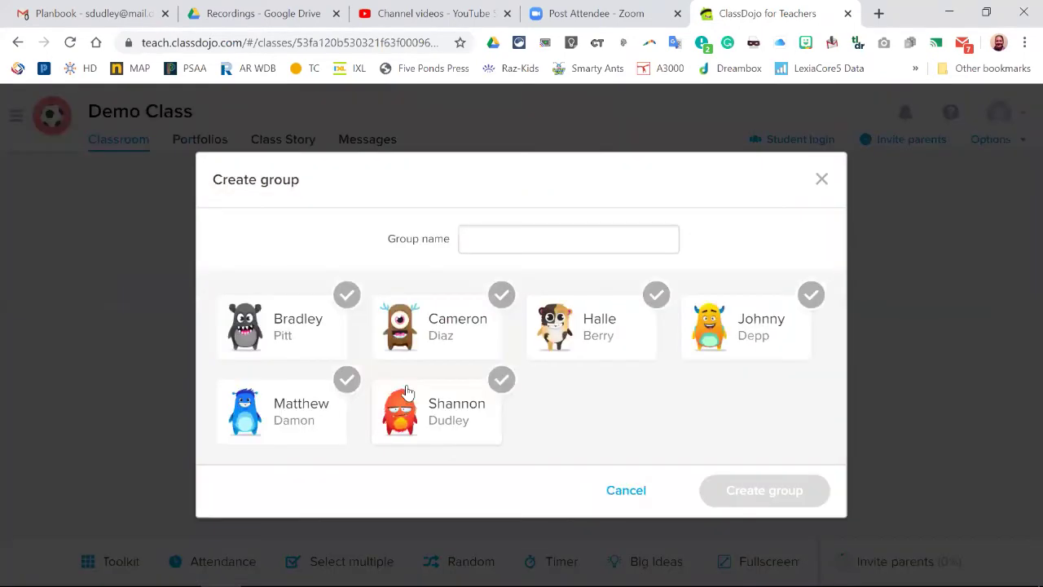
left_click(480, 233)
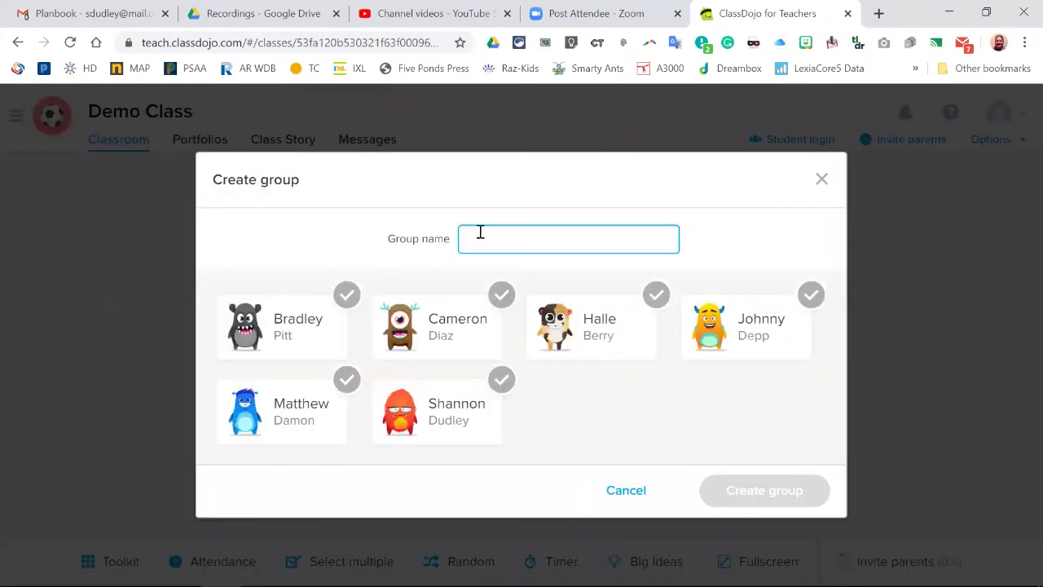
type("Red Group")
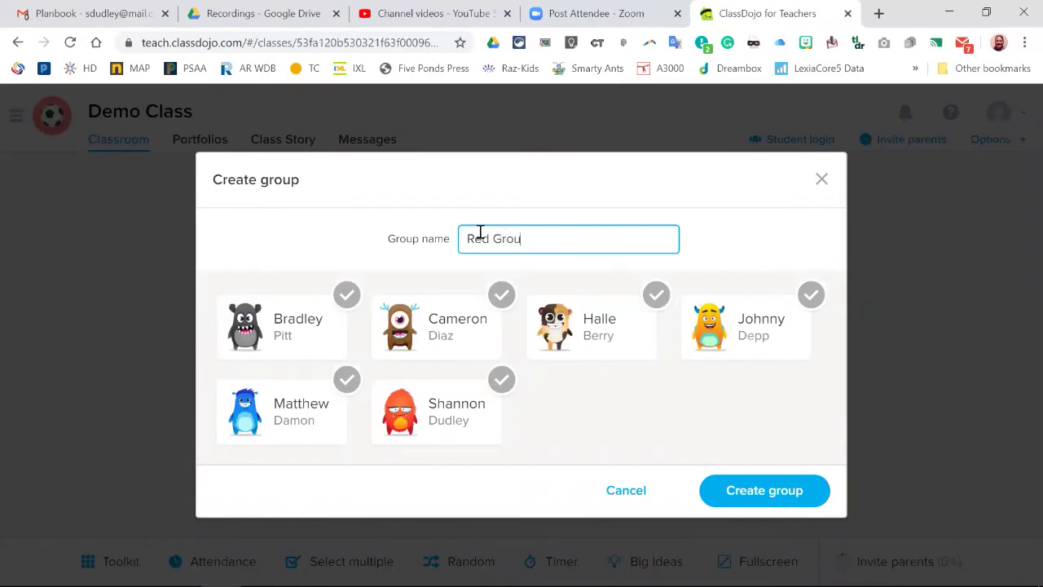
left_click(345, 294)
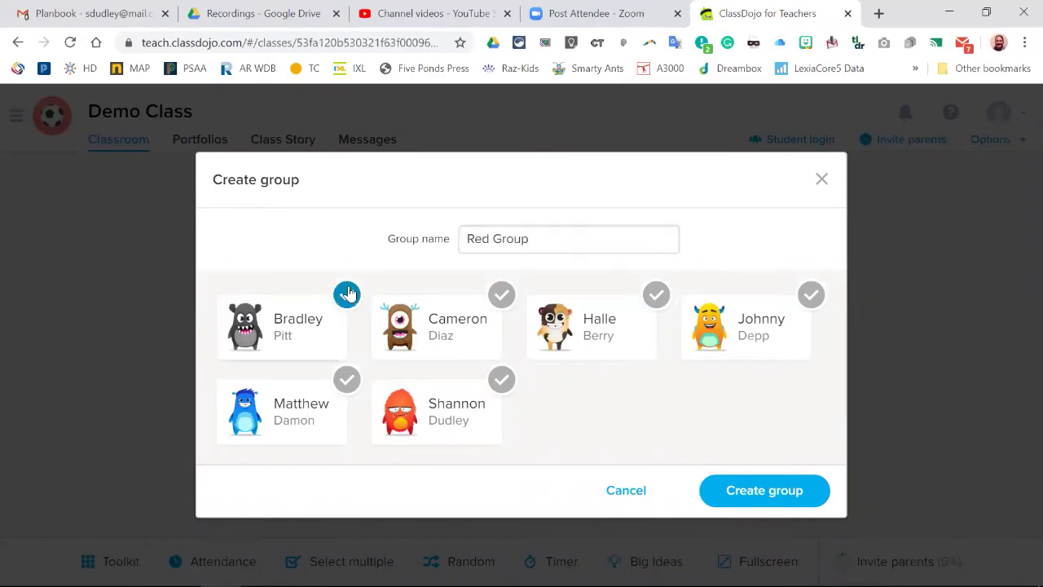
right_click(649, 302)
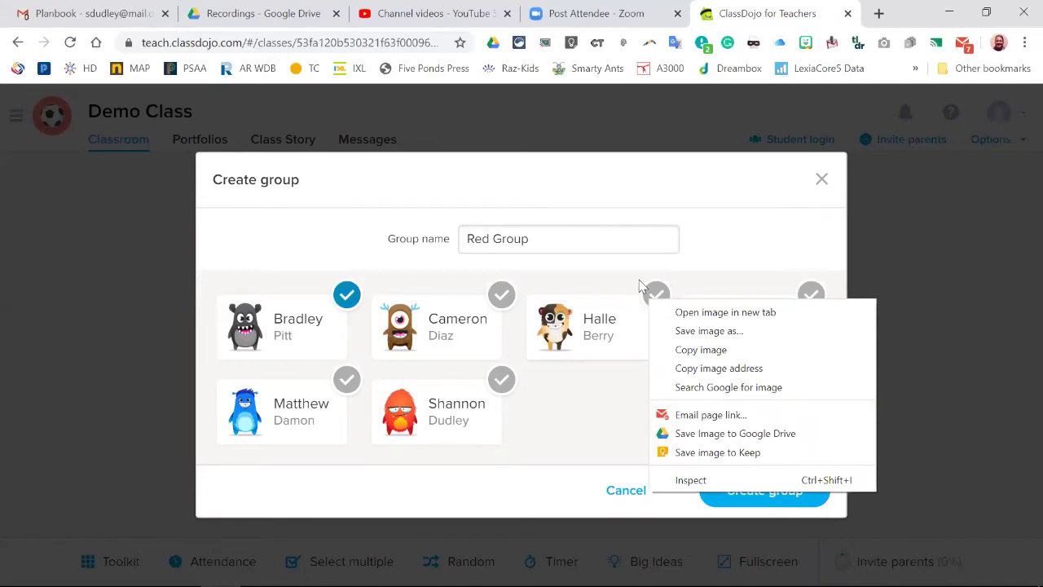
left_click(657, 295)
left_click(737, 494)
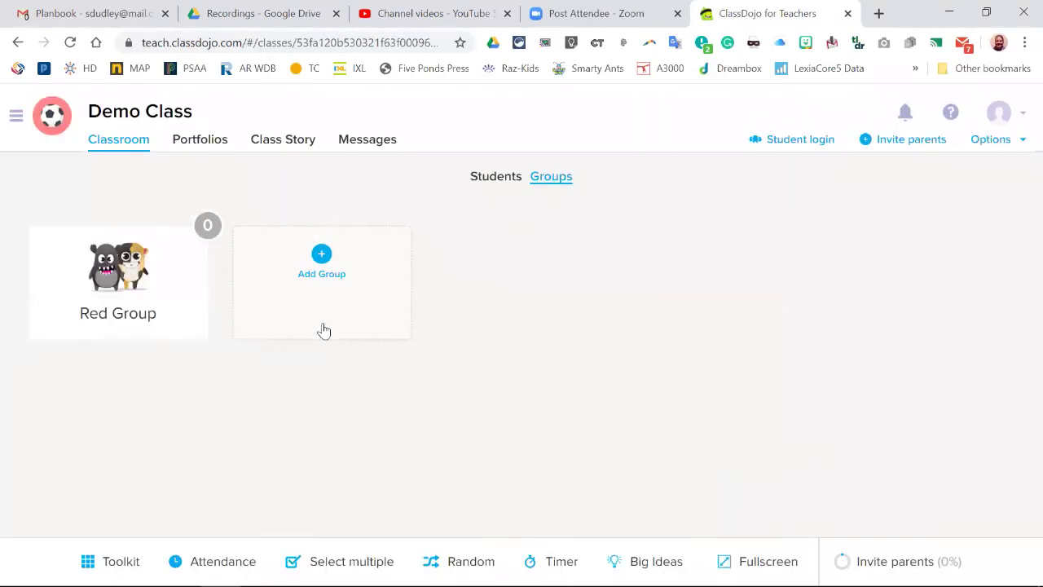
Create a second group named "Blue" containing the second, fourth, fifth and sixth students.
left_click(321, 265)
left_click(473, 236)
type("Blue")
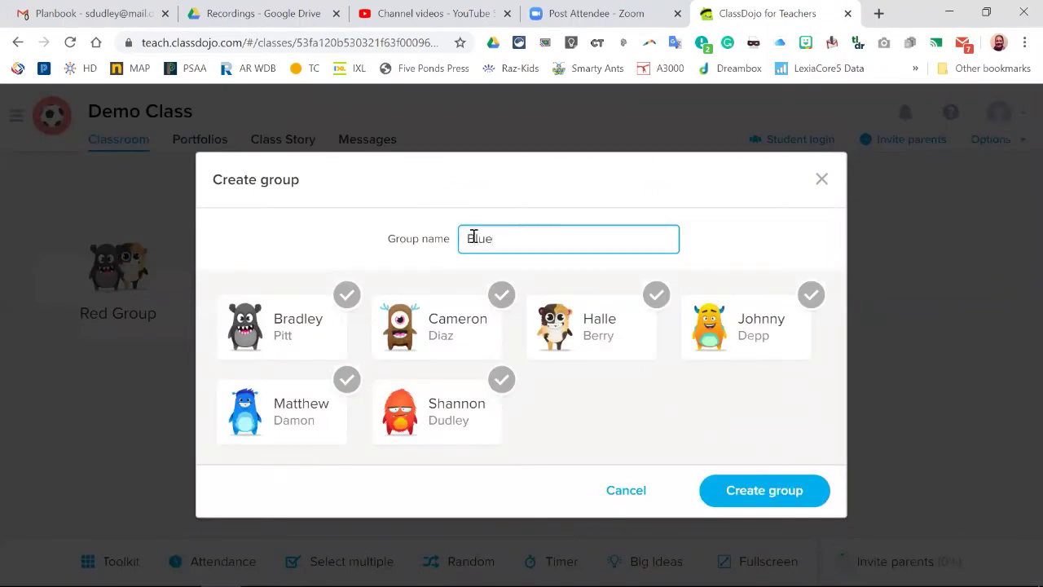
left_click(494, 297)
left_click(810, 296)
left_click(346, 379)
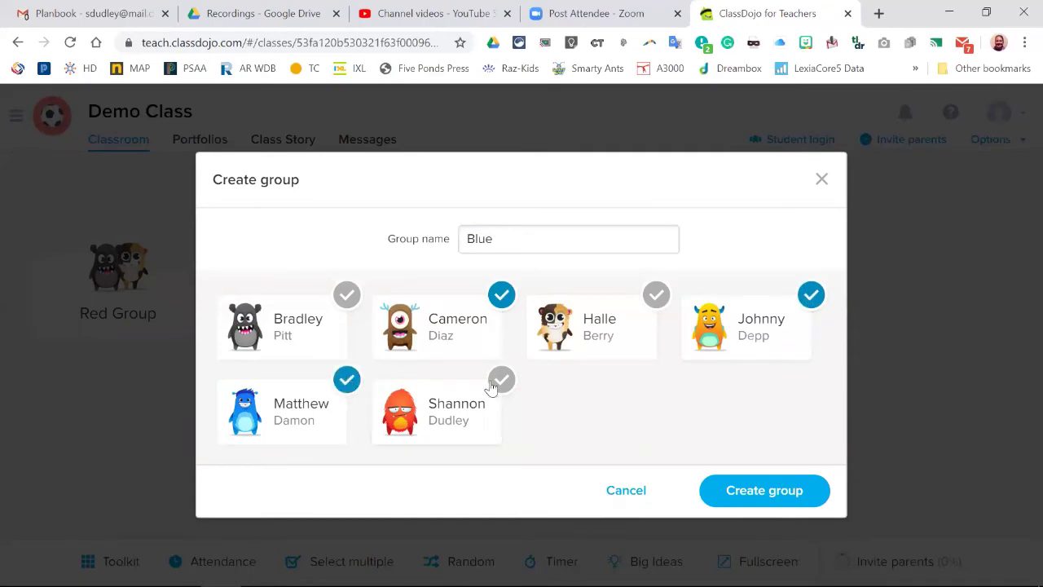
left_click(500, 380)
left_click(735, 489)
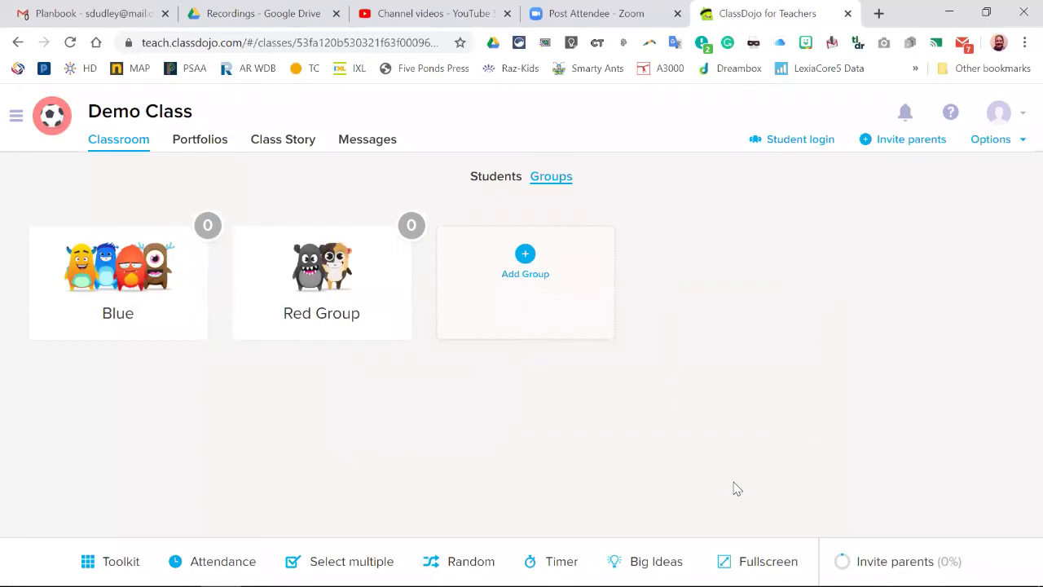
Open Red Group and delete it, confirming the deletion.
left_click(340, 326)
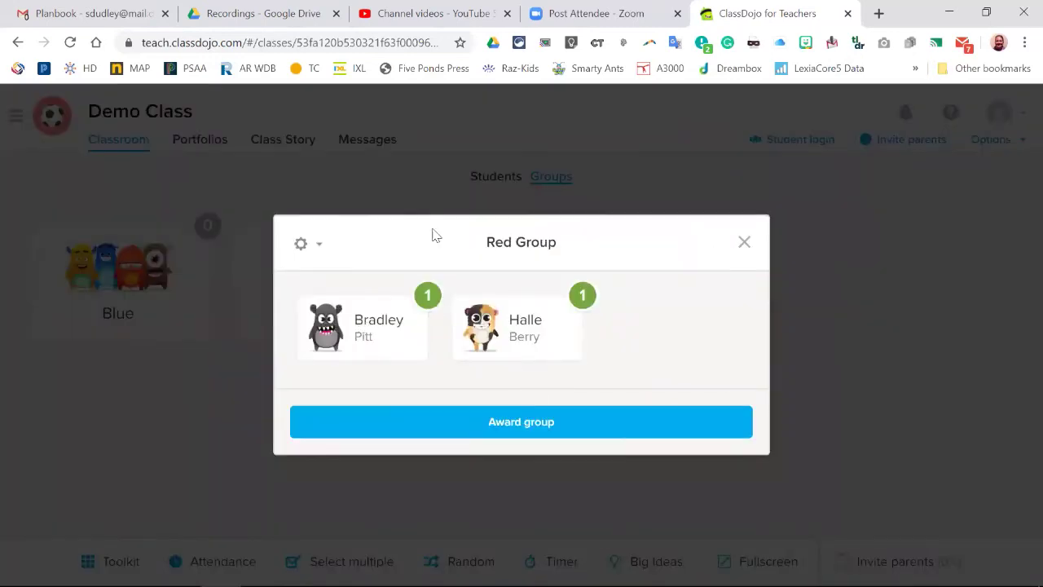
left_click(318, 247)
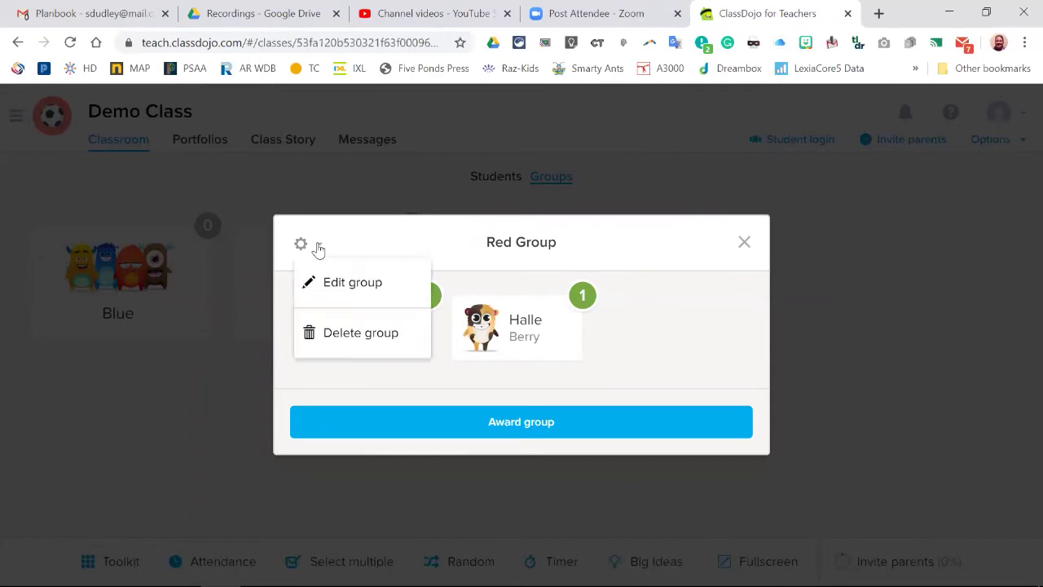
left_click(349, 334)
left_click(641, 408)
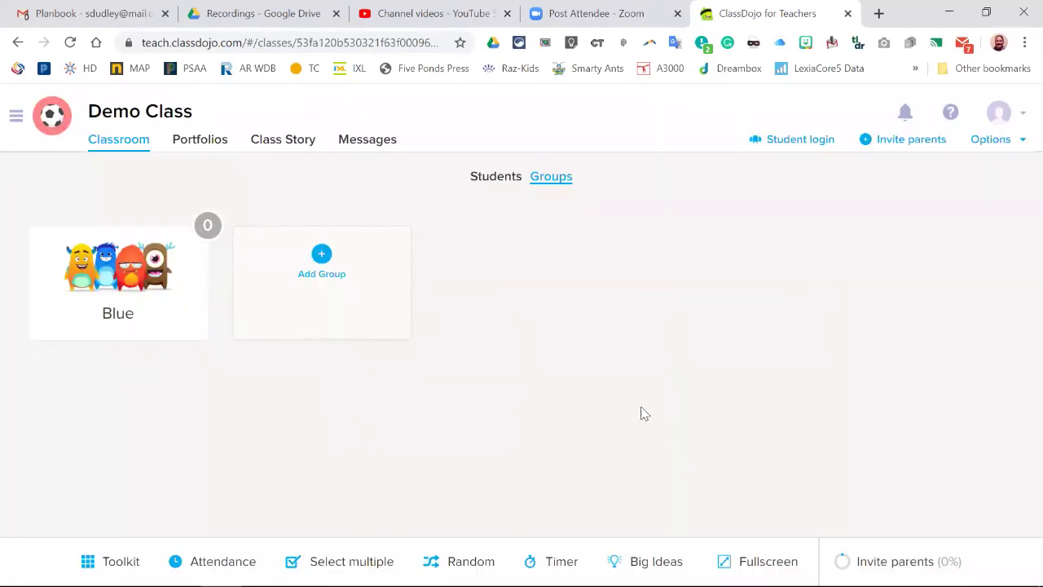
Delete the Blue group, confirm the deletion, and return to the classroom's student view.
left_click(127, 277)
left_click(314, 206)
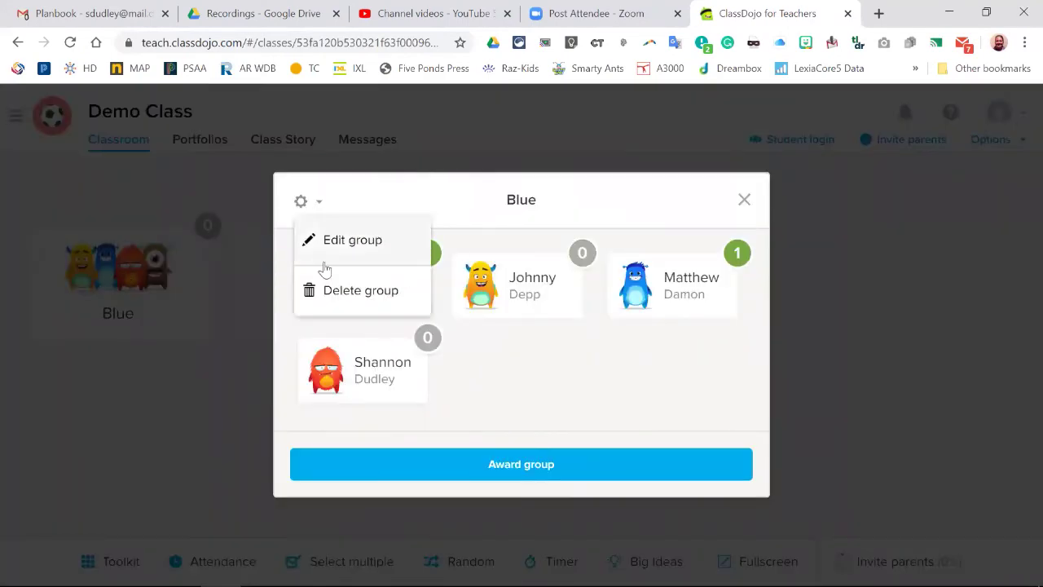
left_click(326, 290)
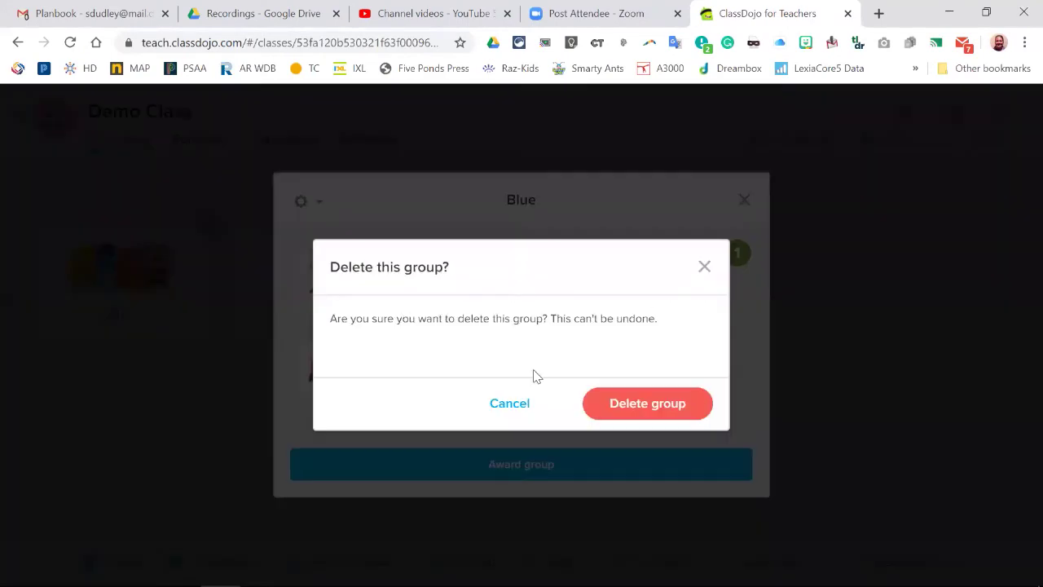
left_click(629, 415)
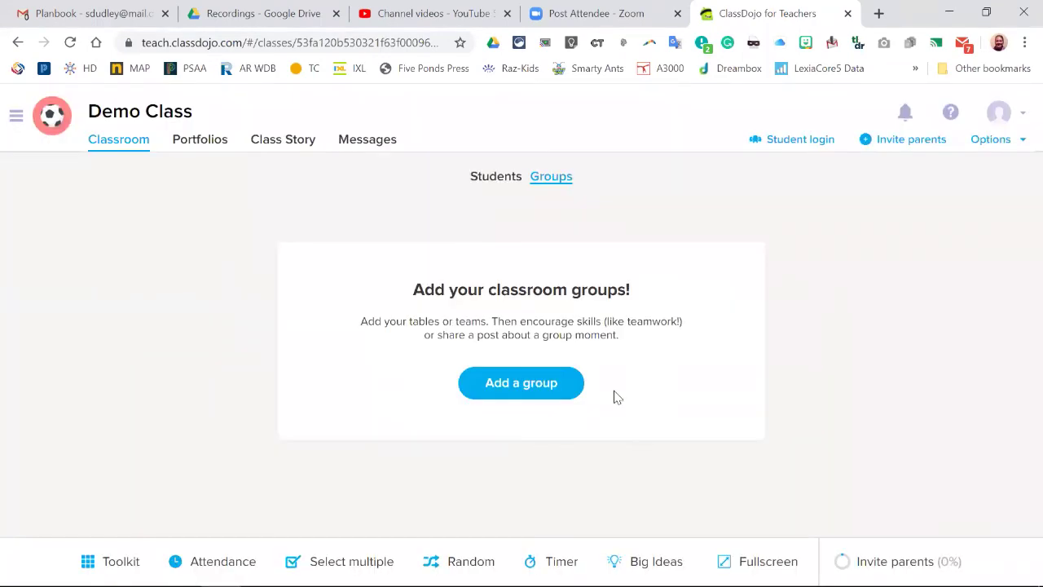
left_click(492, 180)
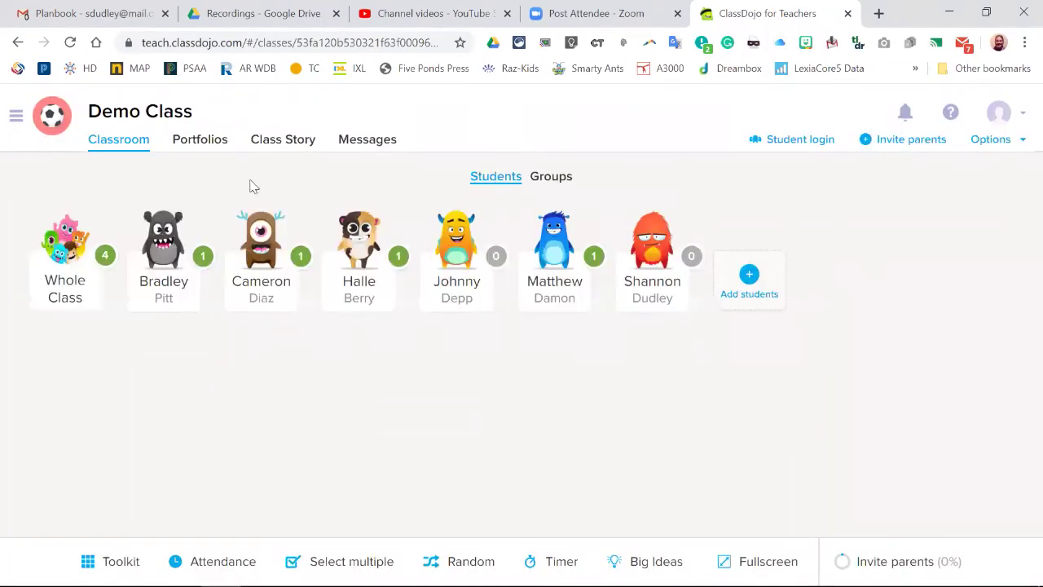
Create a text-entry portfolio activity named "Practice" with the instructions "hghjbkj" and assign it to the class.
left_click(200, 141)
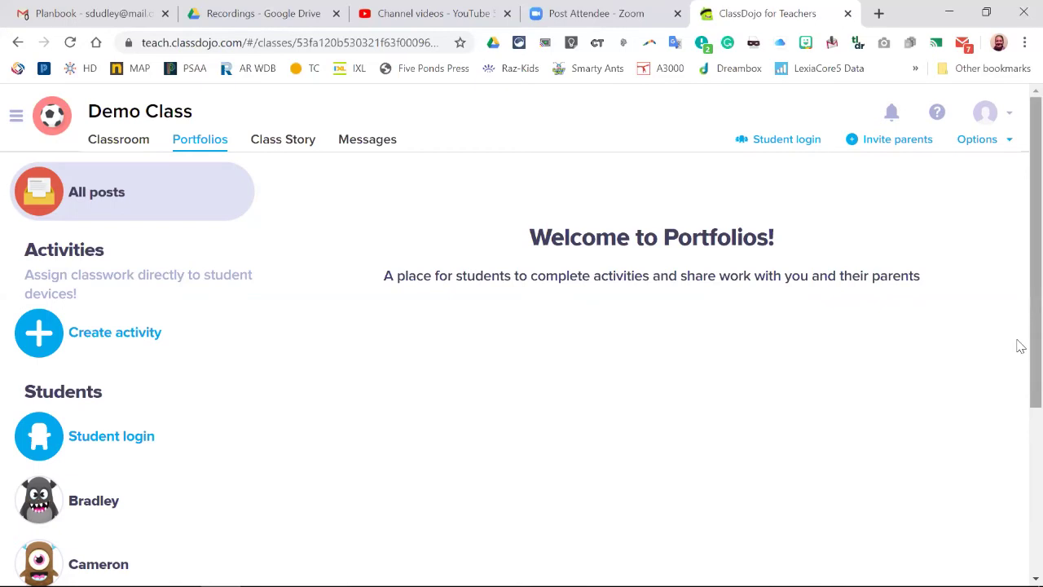
left_click_drag(1018, 366, 1019, 244)
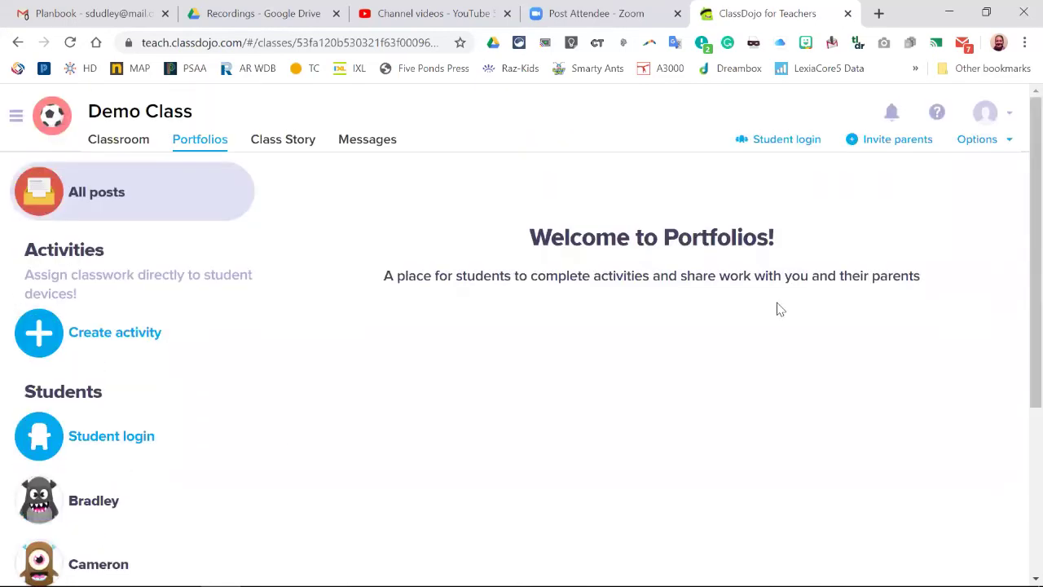
left_click(106, 499)
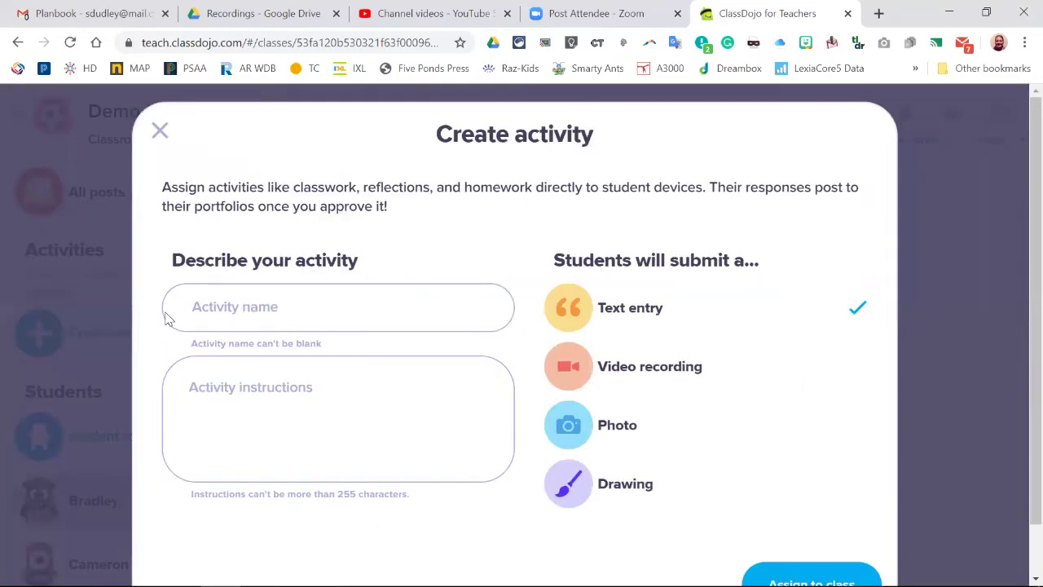
left_click(215, 301)
type("Practice")
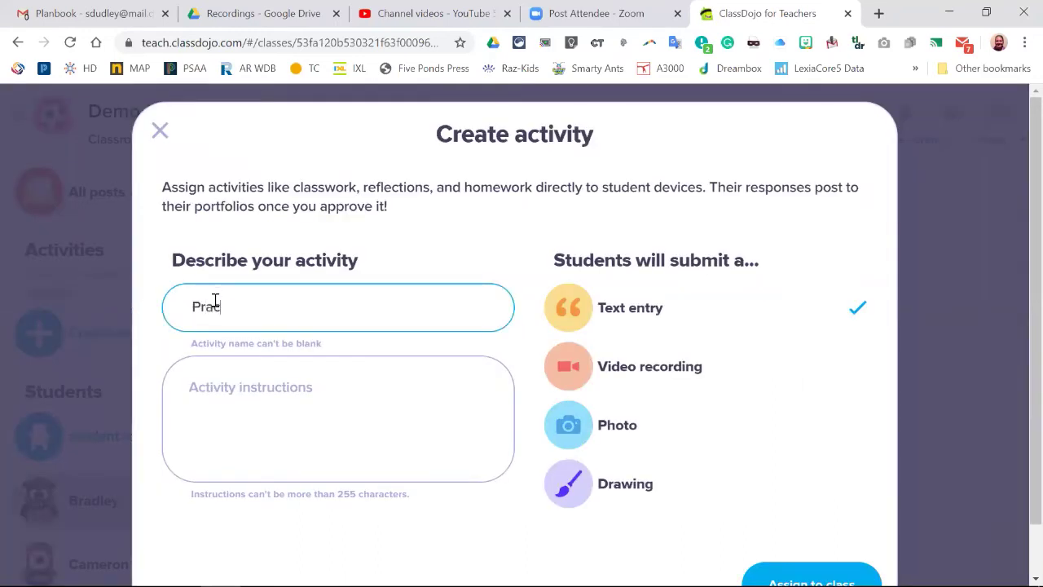
left_click(215, 390)
type("hghjbkj")
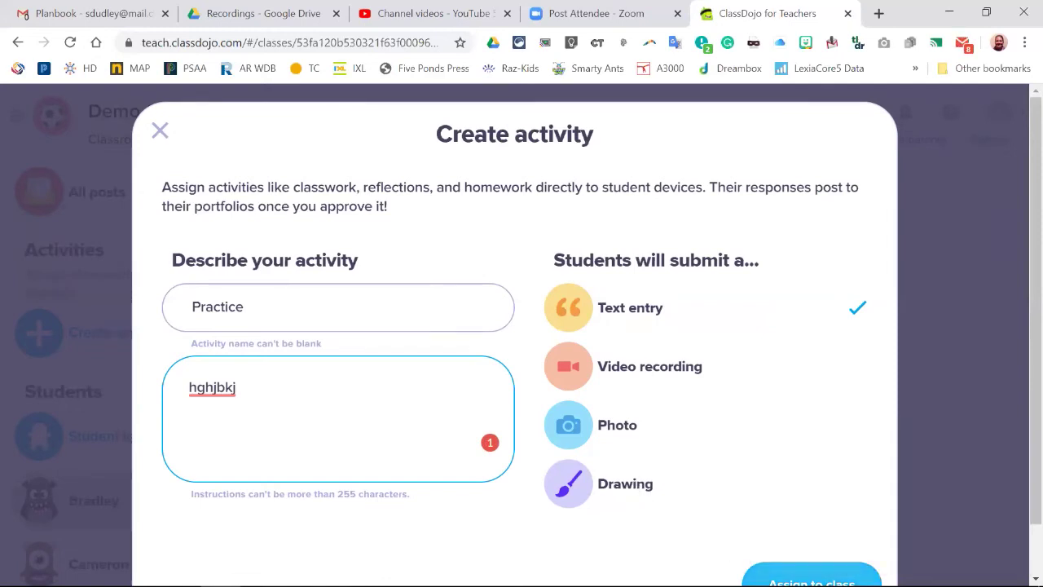
left_click(811, 578)
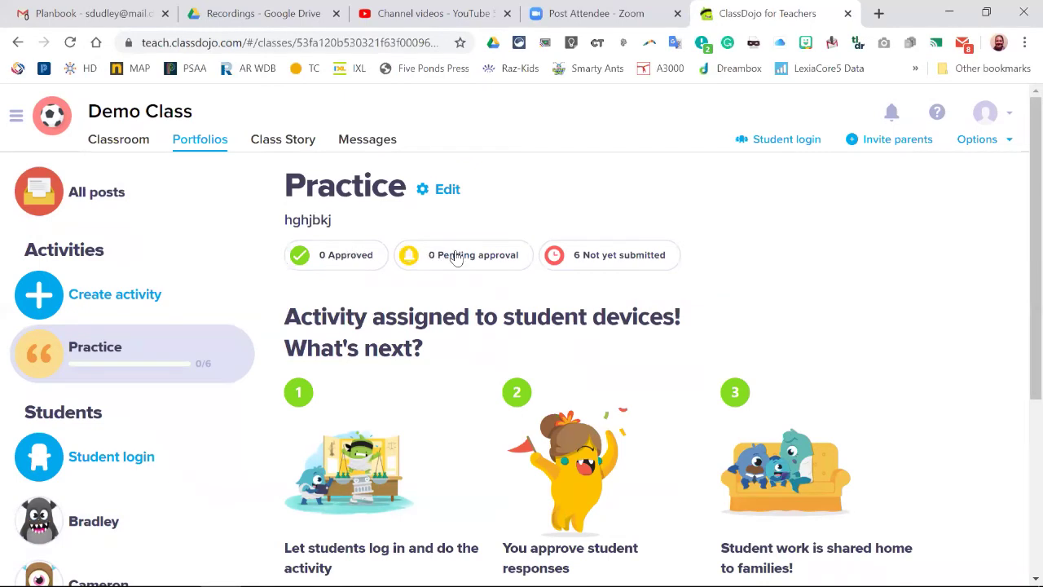
Check which students have not submitted the Practice activity, and delete the activity, confirming the deletion.
left_click(577, 259)
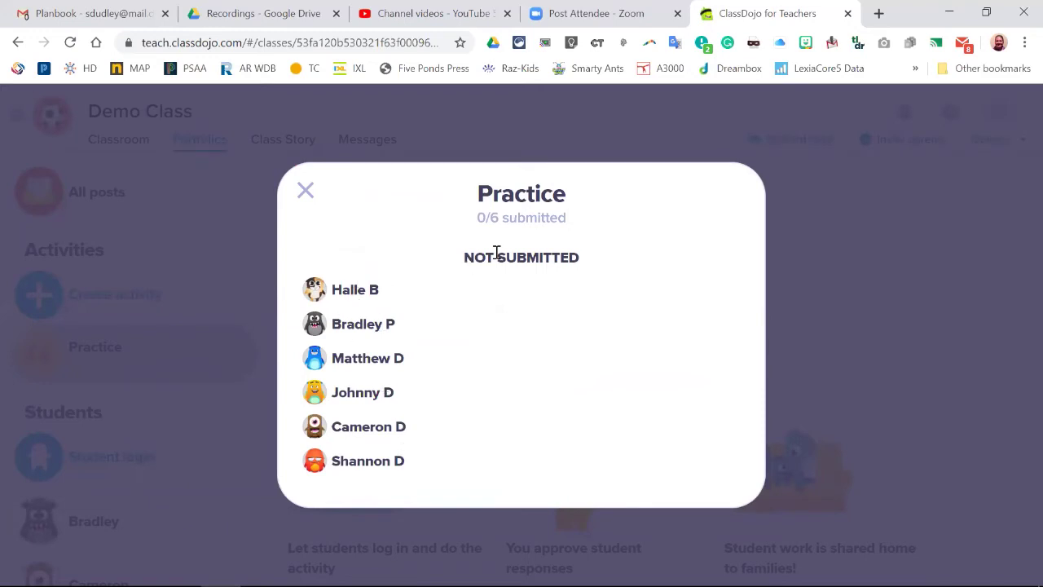
left_click(305, 195)
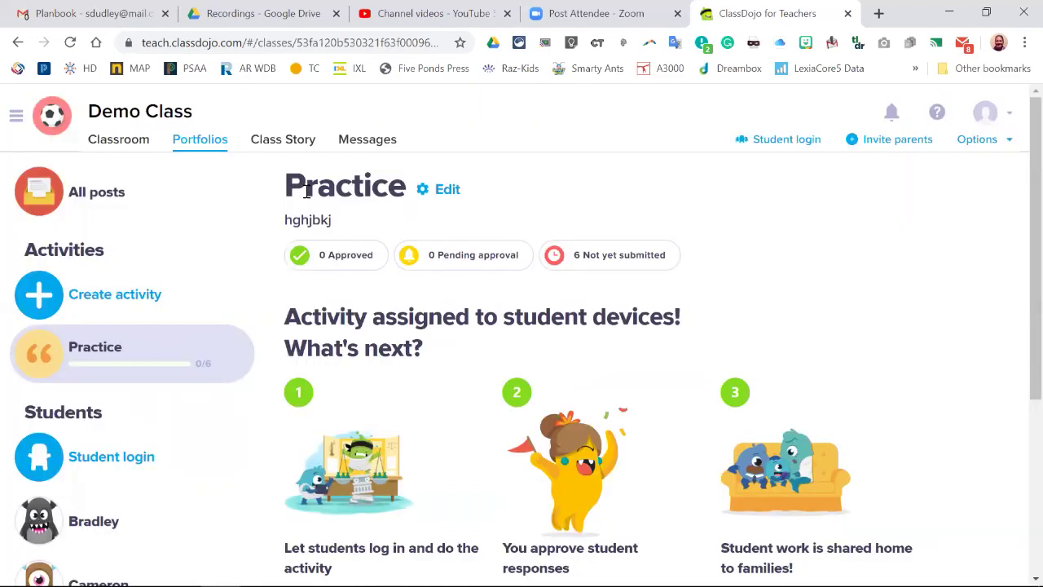
left_click(441, 191)
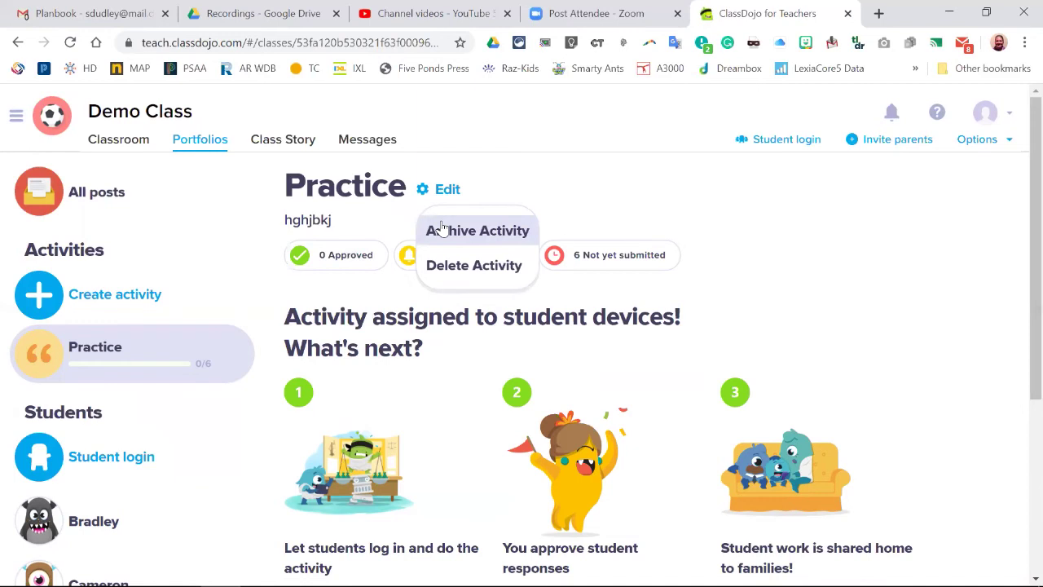
left_click(446, 267)
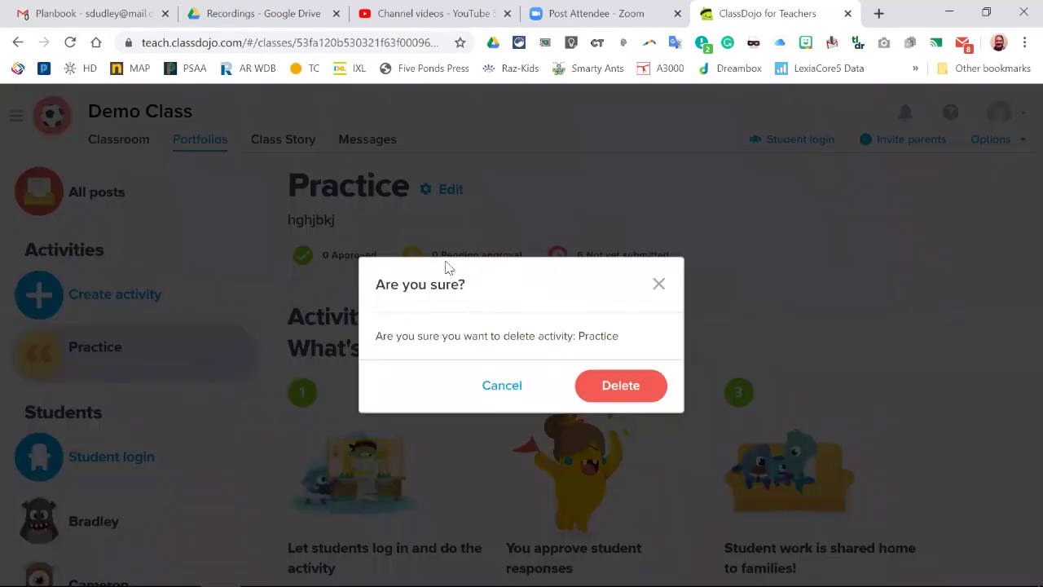
left_click(613, 386)
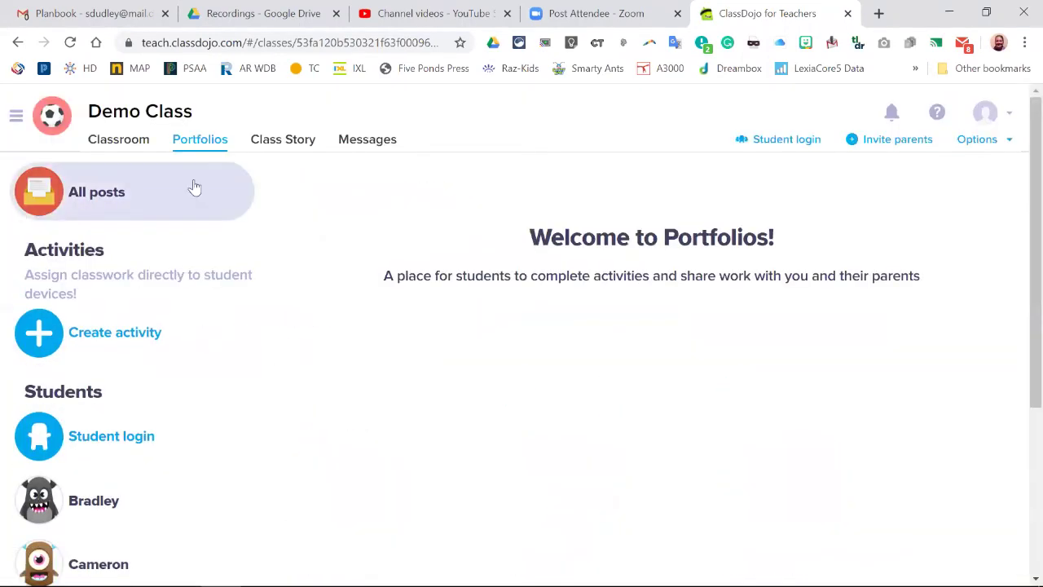
View the first student's portfolio and look over the class messages, including the new-message dialog and the first student's parent conversation.
left_click(90, 502)
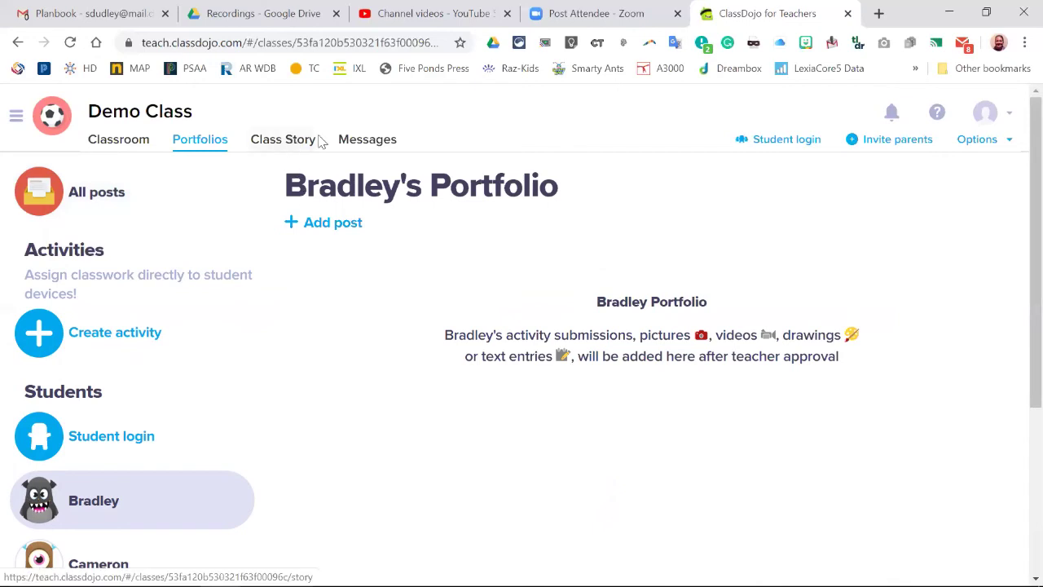
left_click(380, 145)
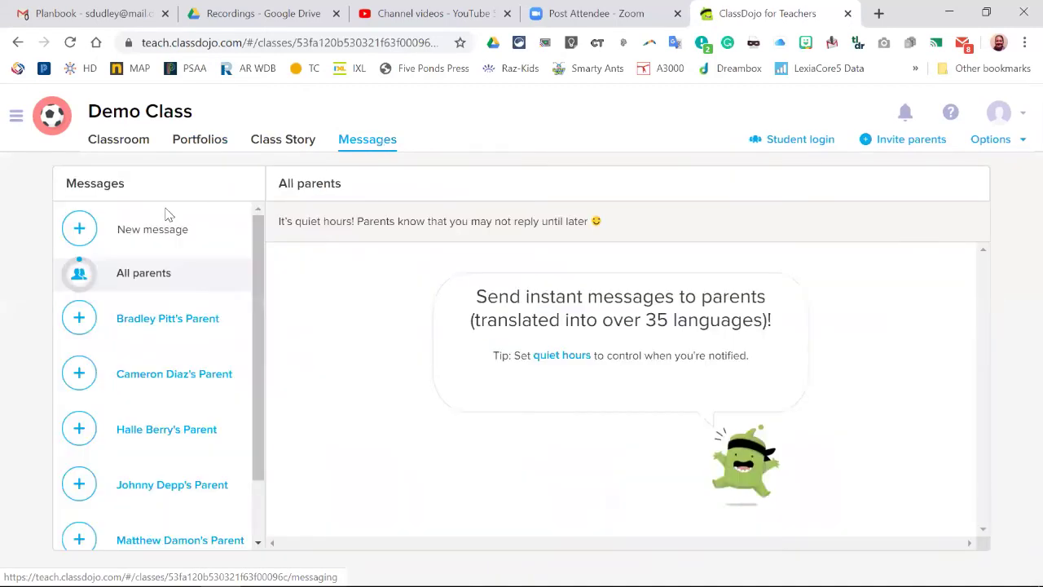
left_click(80, 233)
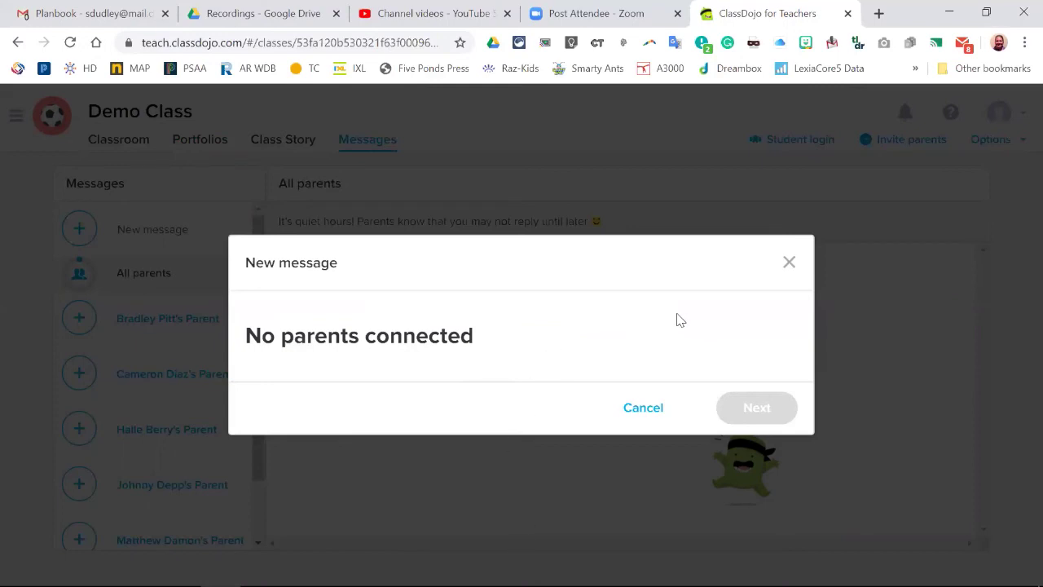
left_click(789, 264)
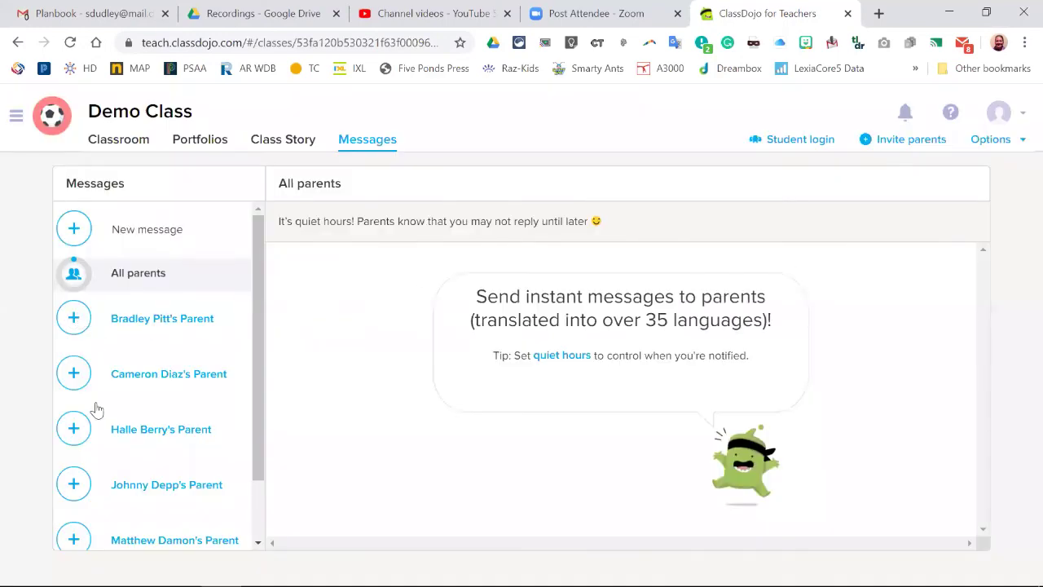
left_click(67, 329)
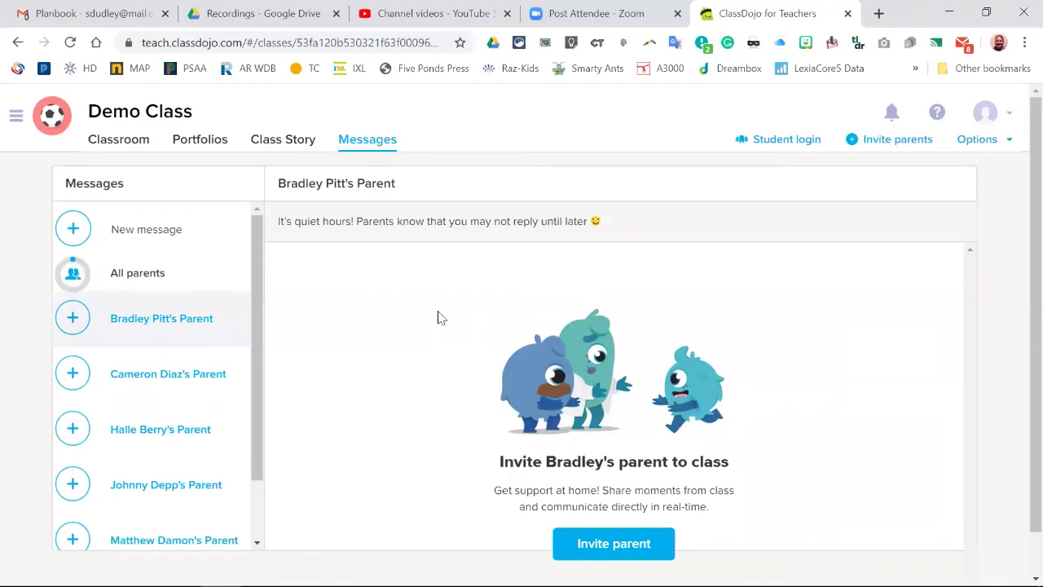
Publish a post reading "Welcome!" to the Class Story.
left_click(279, 143)
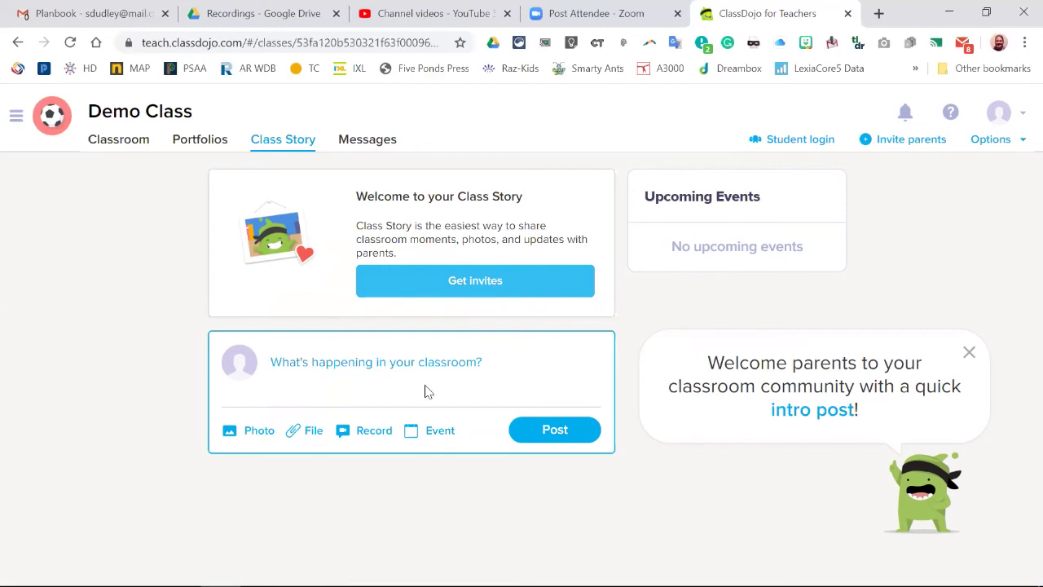
left_click(317, 365)
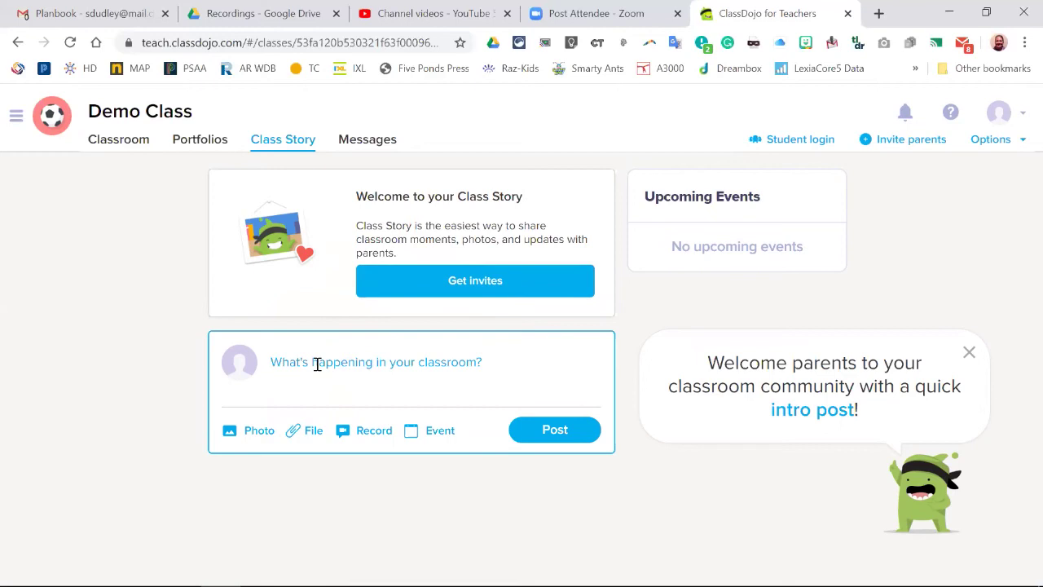
type("Welcome")
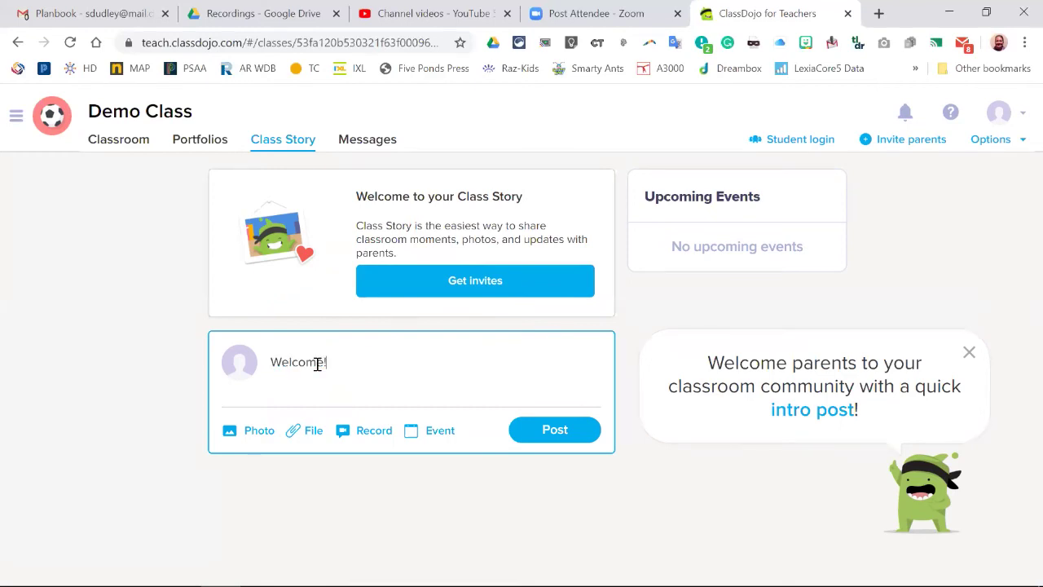
type("!")
left_click(551, 431)
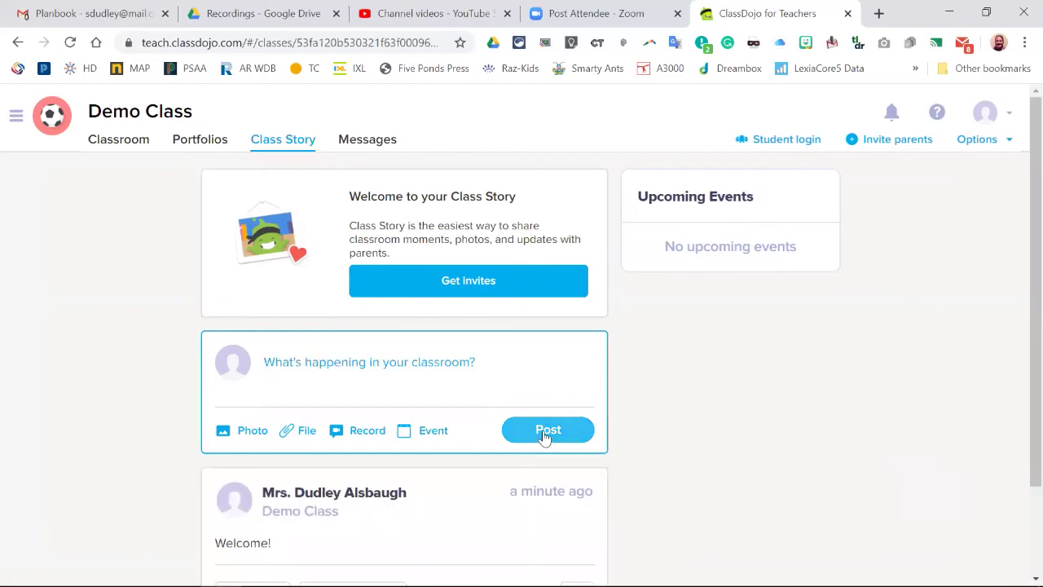
Delete the "Welcome!" post from the Class Story, confirming the deletion.
scroll(1018, 372, "down", 2)
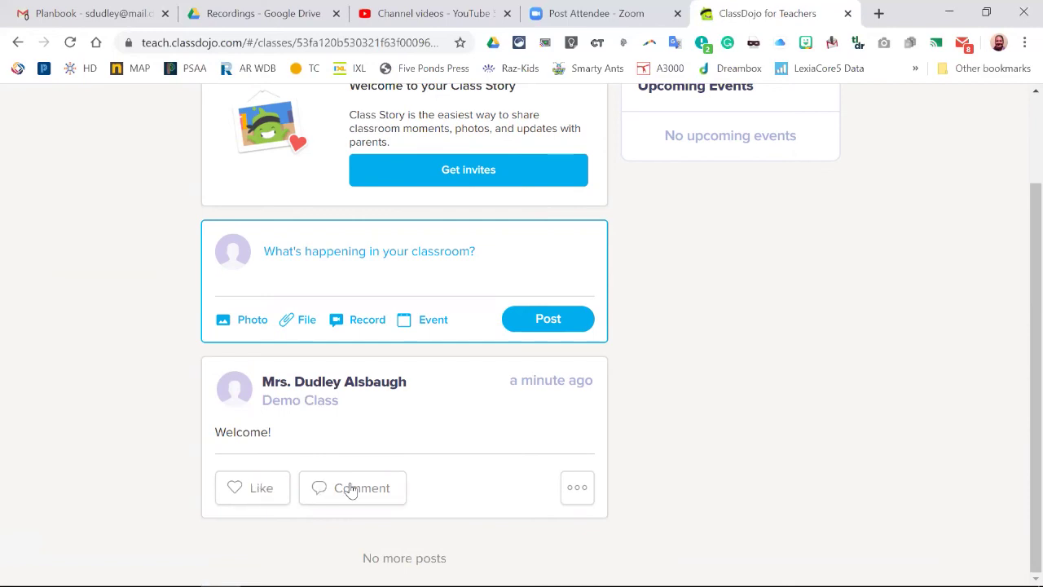
left_click(578, 488)
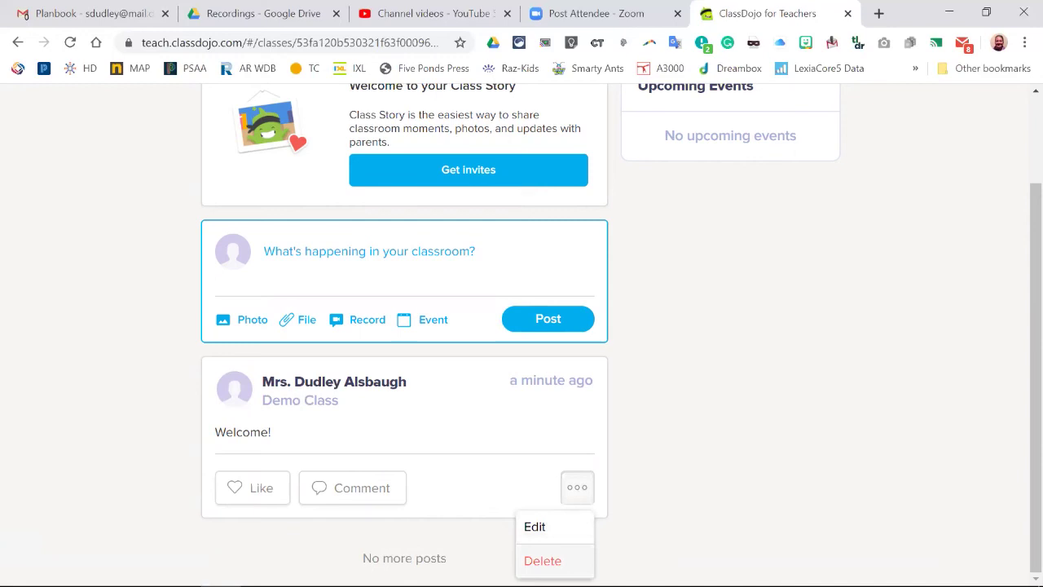
left_click(542, 561)
left_click(644, 400)
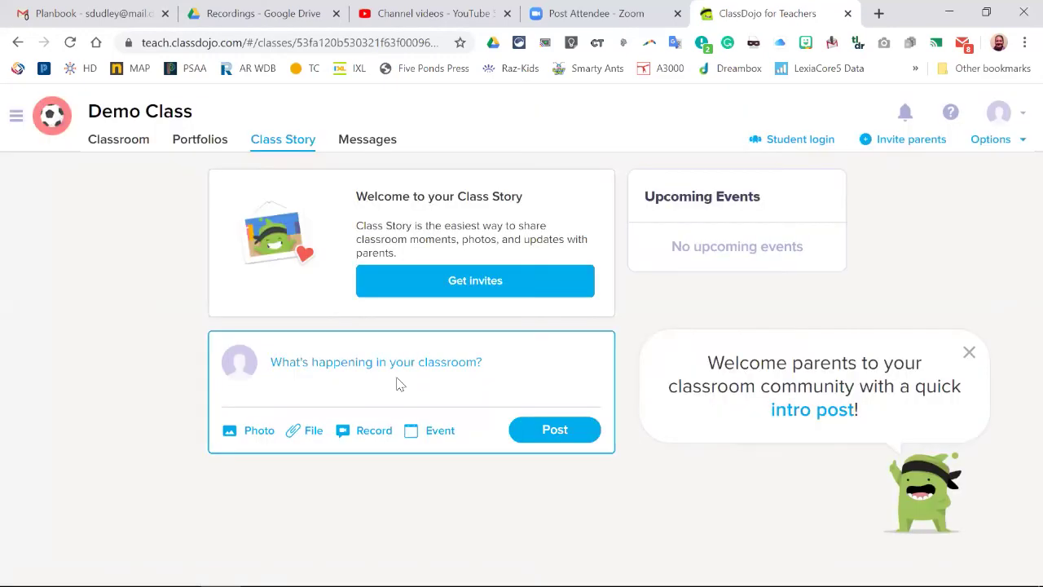
Upload BWWFundraiser.jpg from the Documents folder as a photo and publish it to the Class Story.
left_click(252, 432)
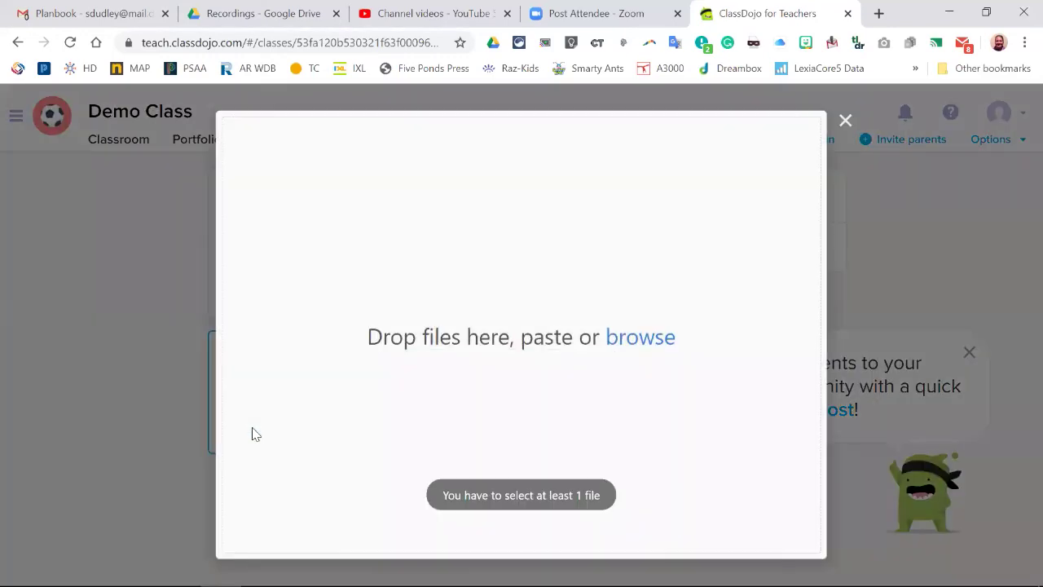
left_click(623, 339)
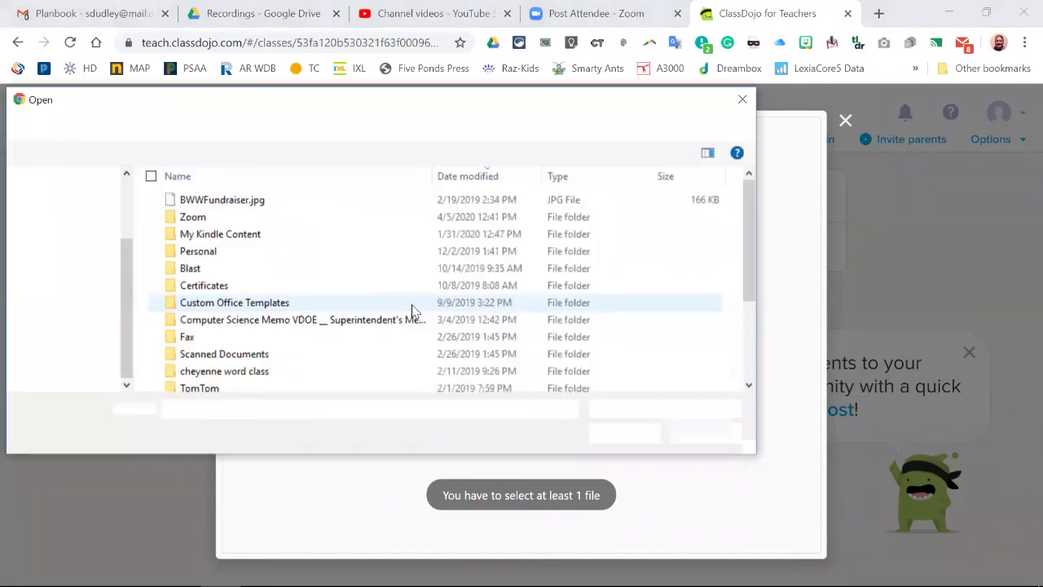
left_click(192, 202)
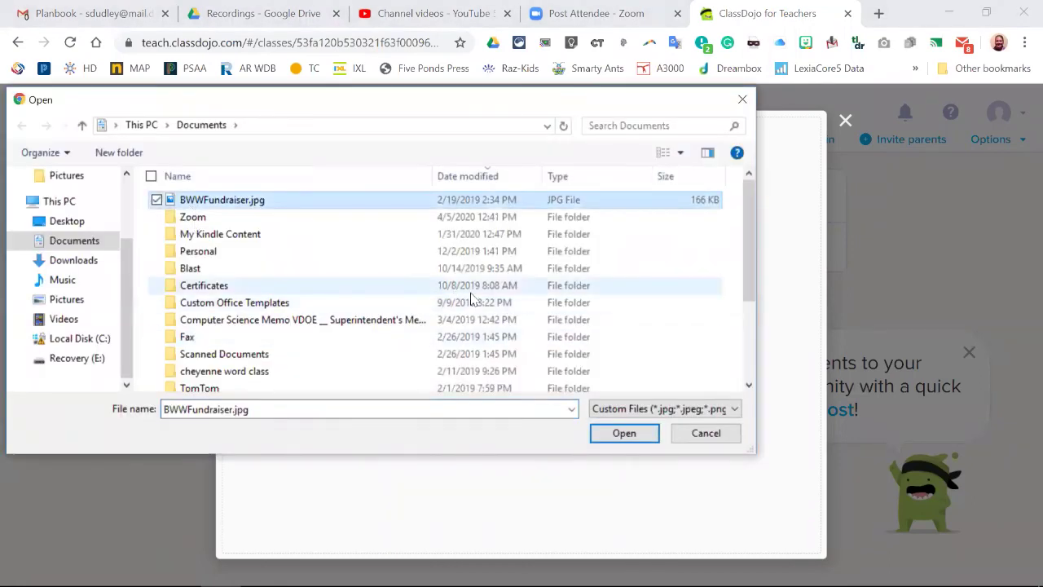
left_click(607, 436)
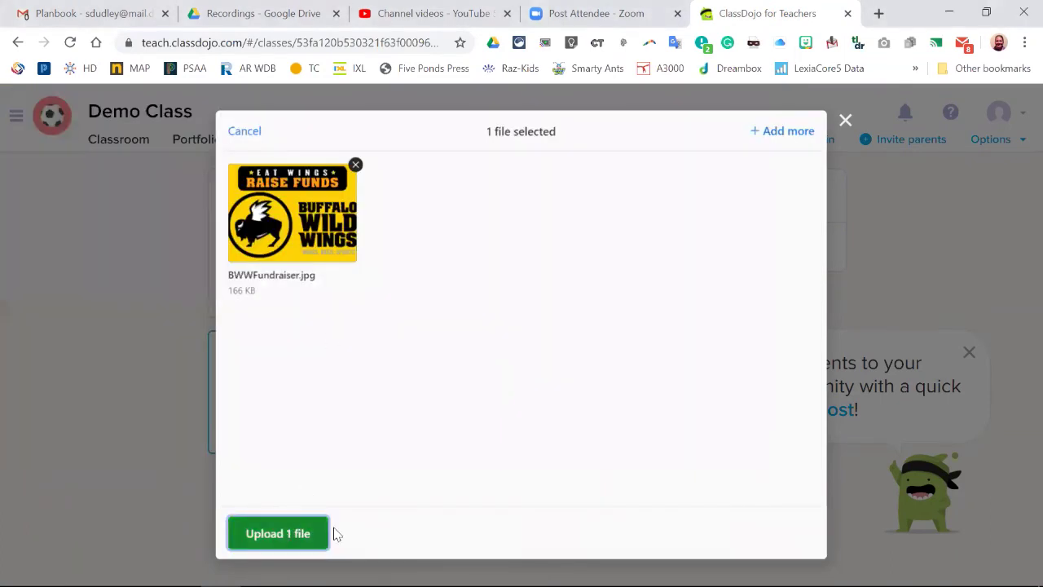
left_click(278, 533)
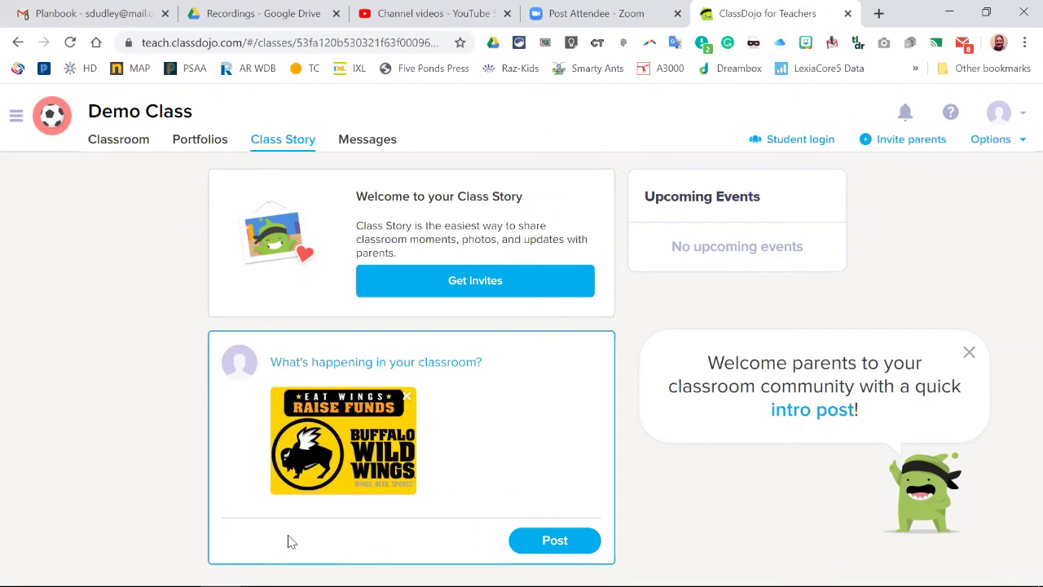
left_click(533, 544)
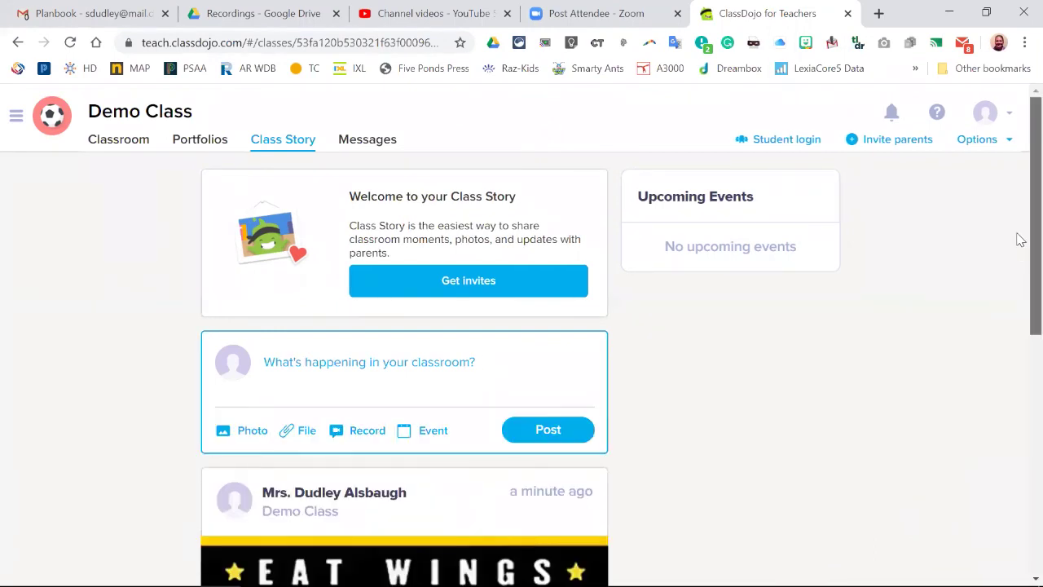
Delete the fundraiser photo post from the Class Story, confirming the deletion.
scroll(1019, 313, "down", 3)
scroll(1018, 375, "down", 4)
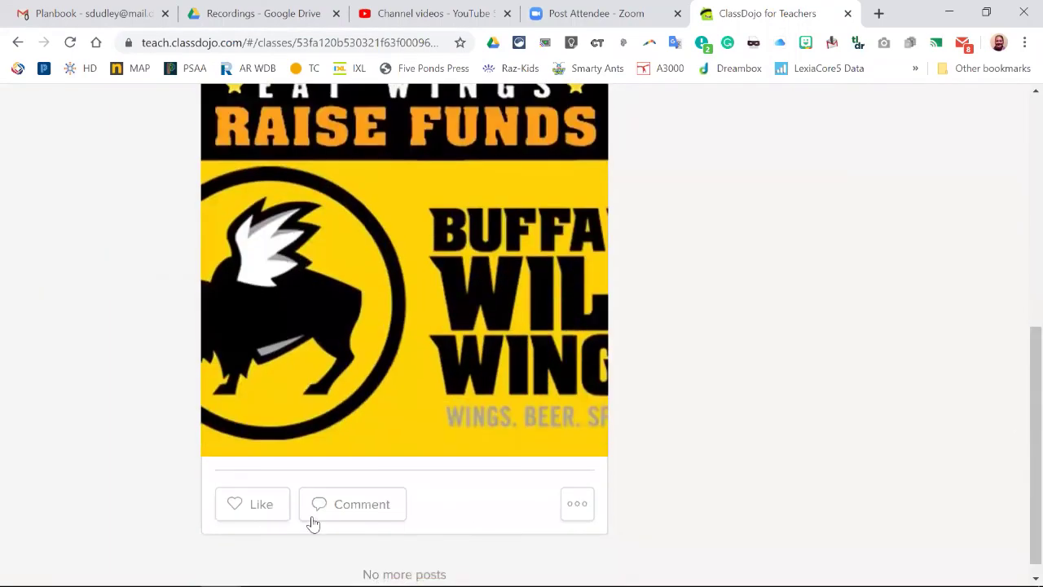
left_click(578, 507)
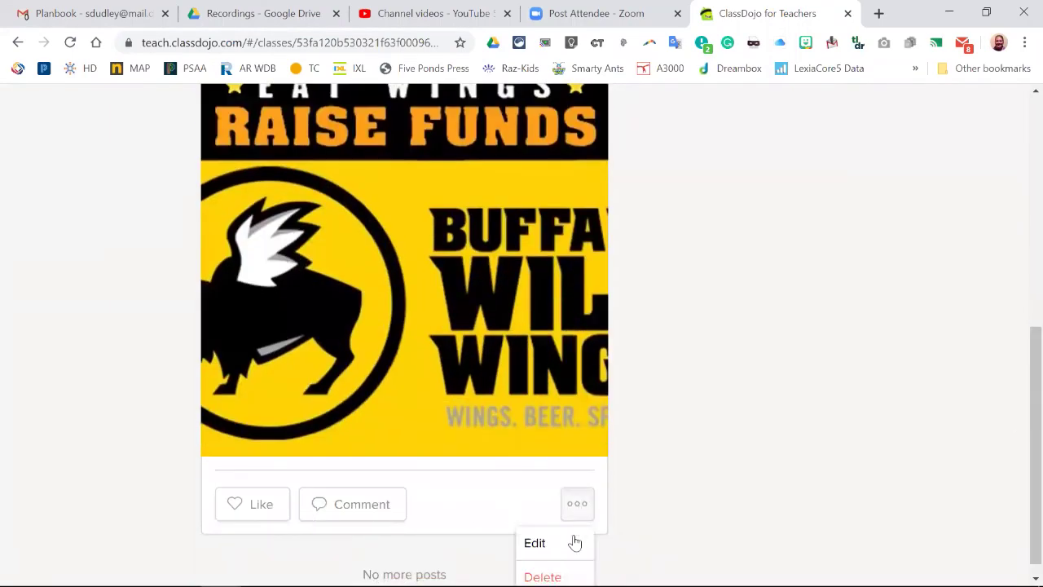
left_click(572, 575)
left_click(644, 401)
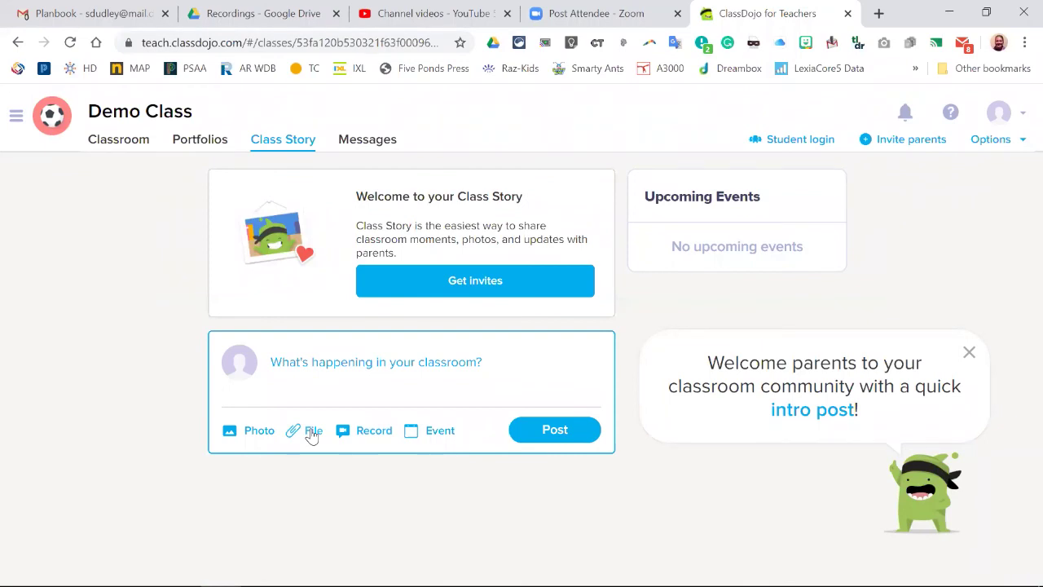
Attach EK.8 Fiction MyLexia Sequencing Events.pdf from the Documents folder as a file and publish it to the Class Story.
left_click(312, 432)
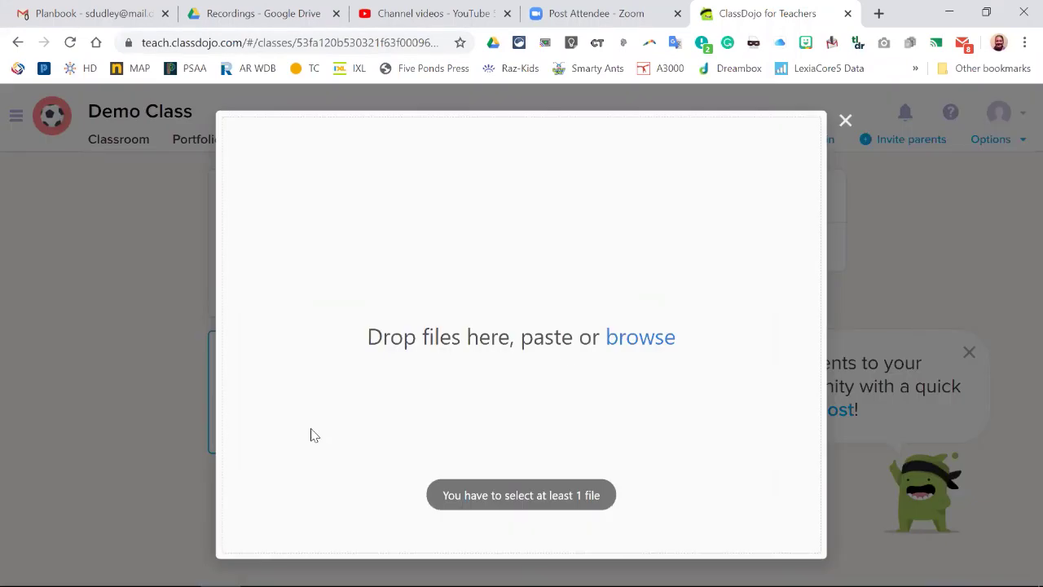
left_click(637, 341)
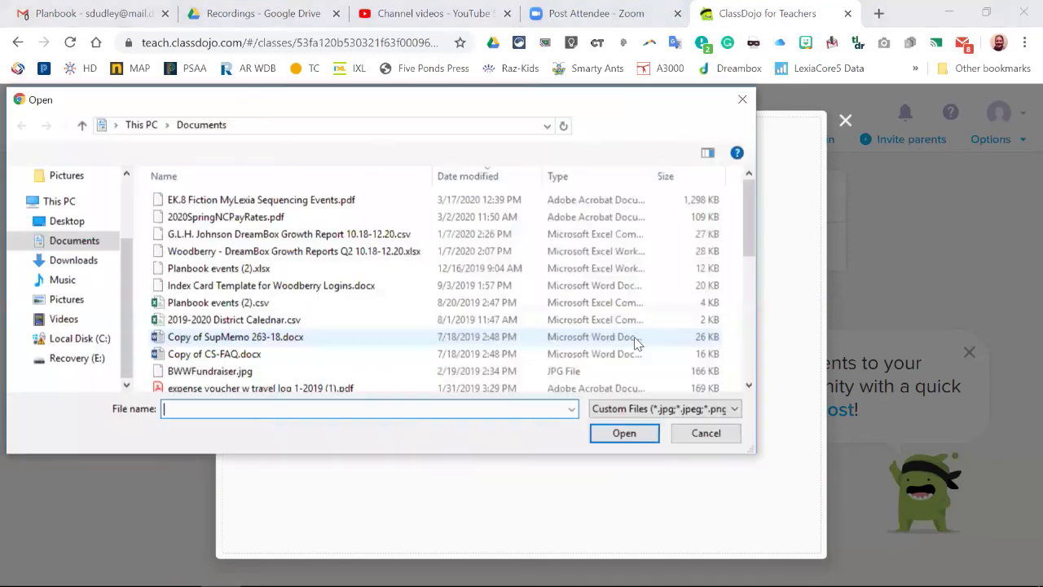
left_click(237, 201)
left_click(607, 434)
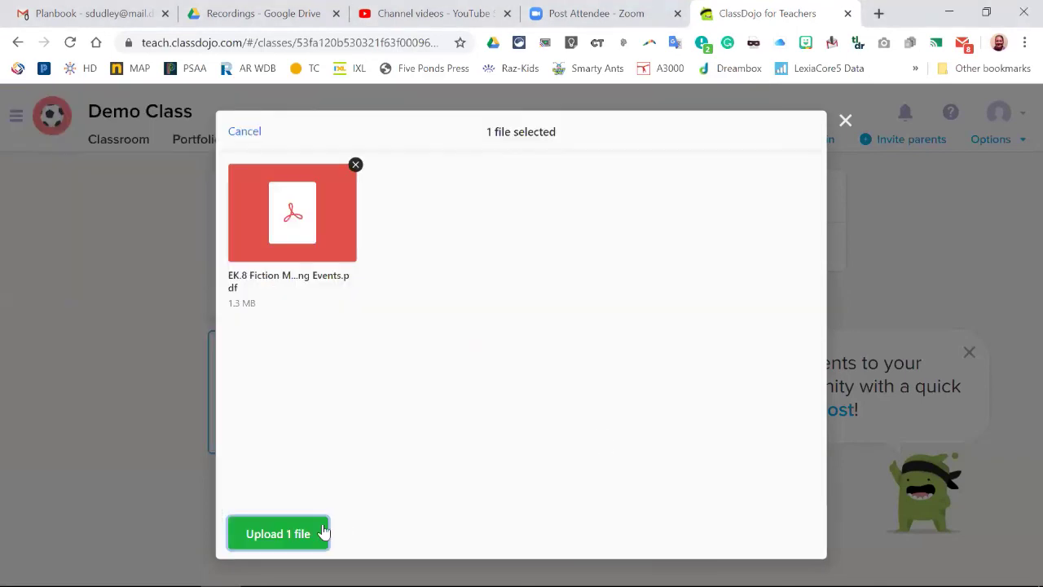
left_click(278, 534)
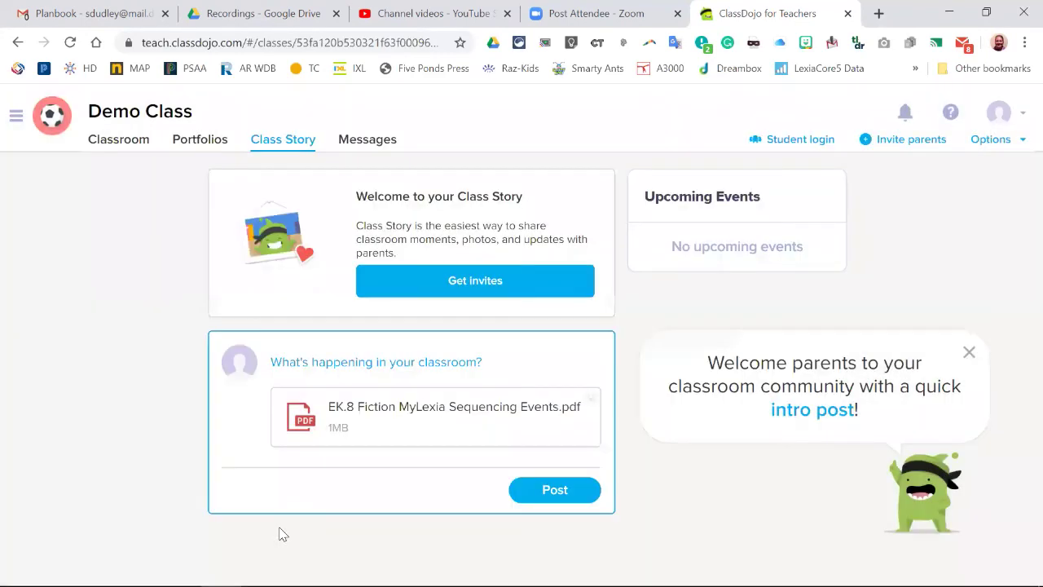
left_click(554, 493)
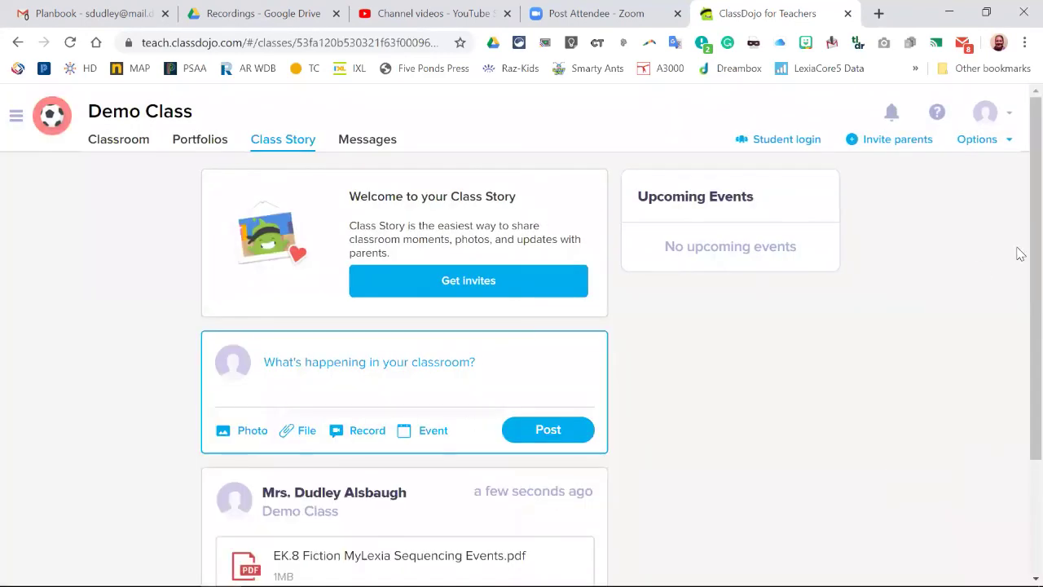
Open the PDF attached to the new Class Story post to view it, and close it again.
scroll(1020, 326, "down", 3)
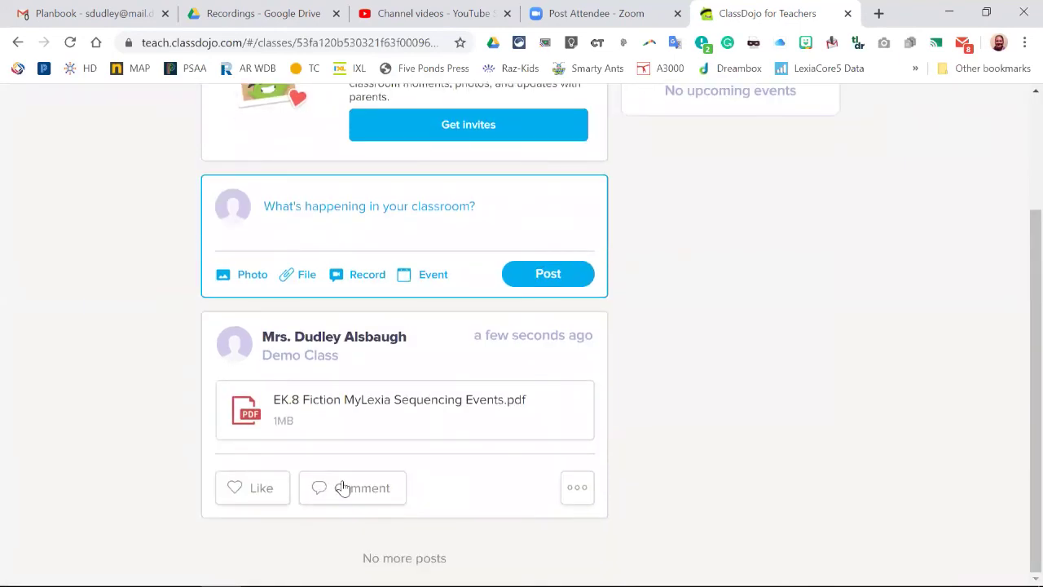
left_click(379, 410)
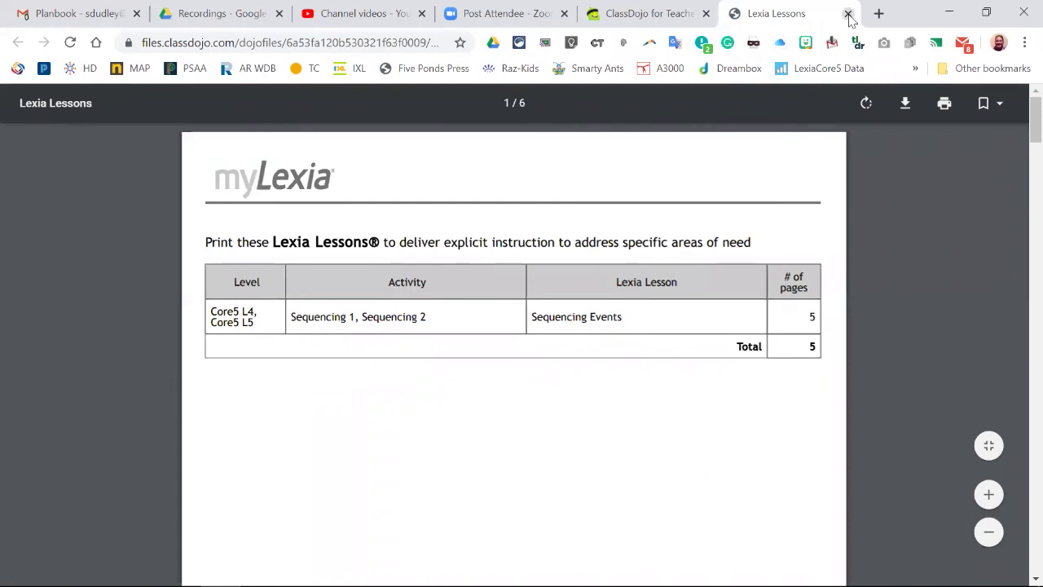
left_click(849, 14)
Delete the PDF file post from the Class Story, confirming the deletion.
left_click(576, 490)
left_click(543, 561)
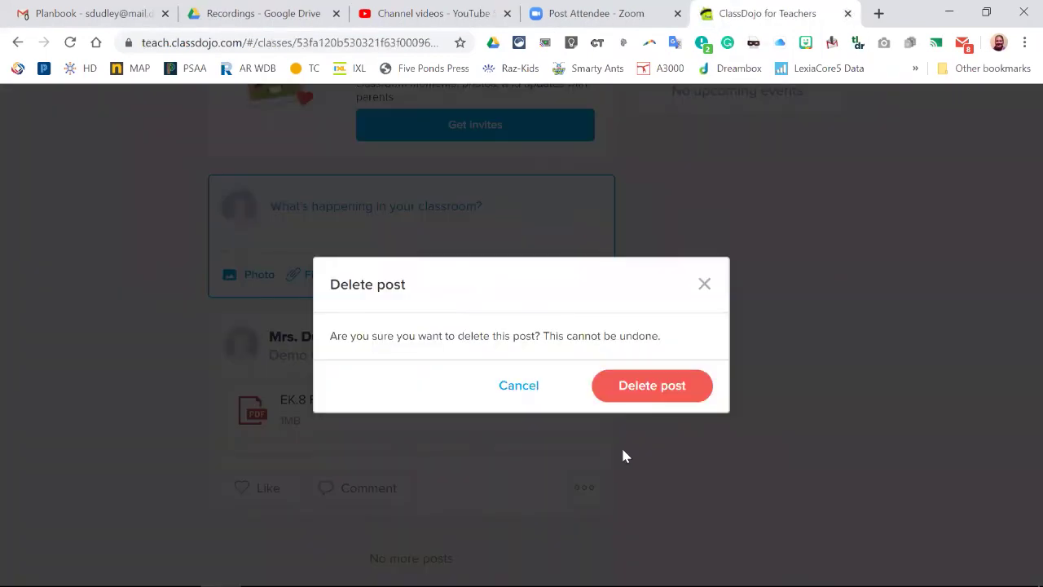
left_click(644, 397)
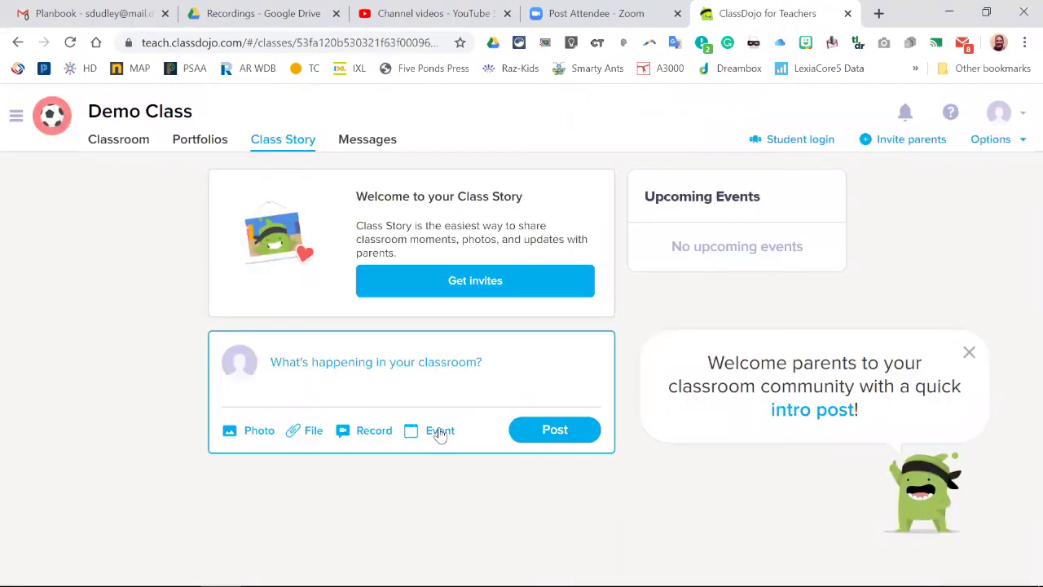
Record a short webcam video for Demo Class, preview it and publish it to the Class Story.
left_click(380, 436)
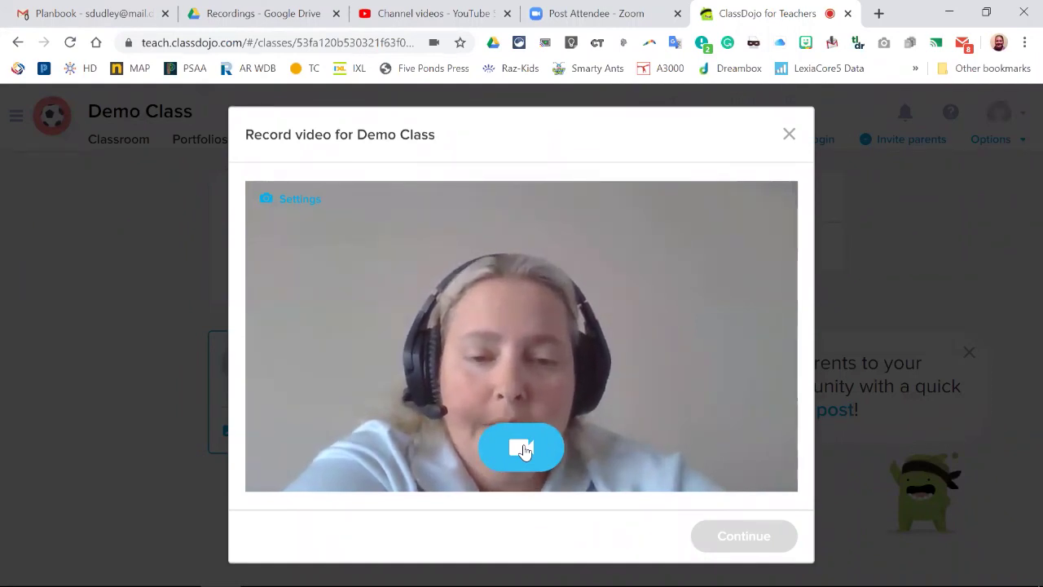
left_click(522, 450)
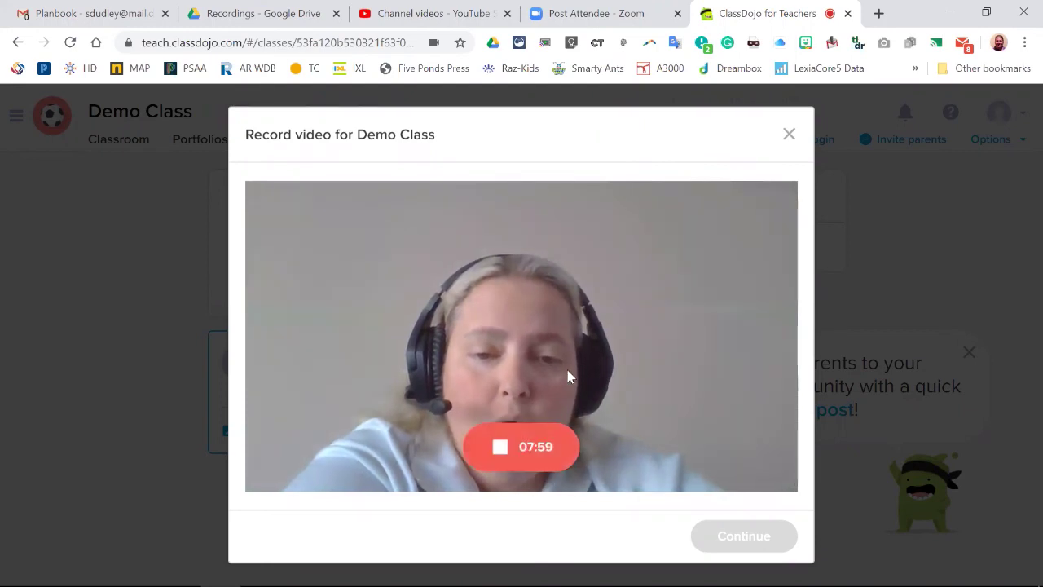
left_click(499, 450)
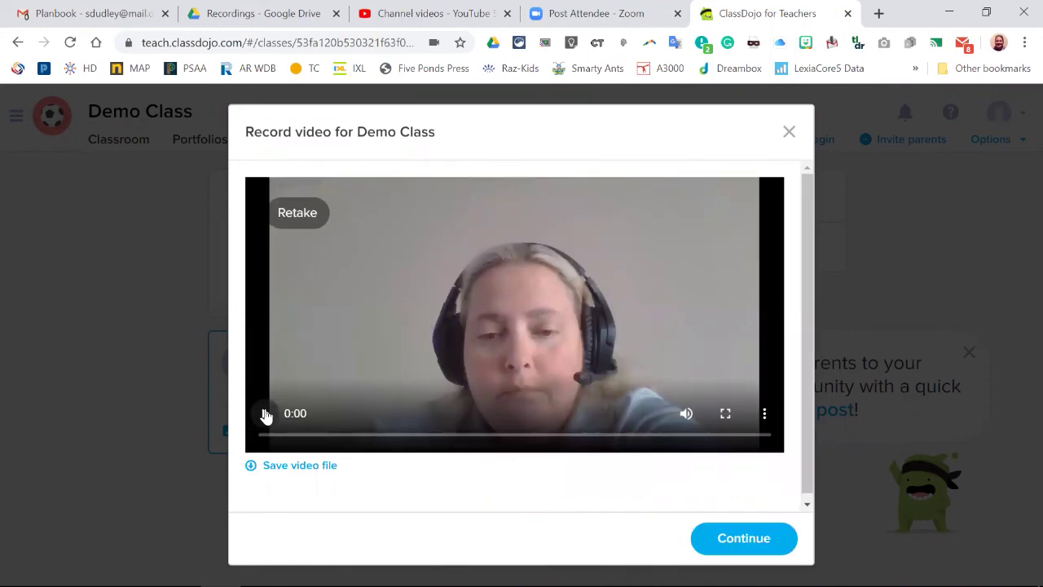
left_click(265, 416)
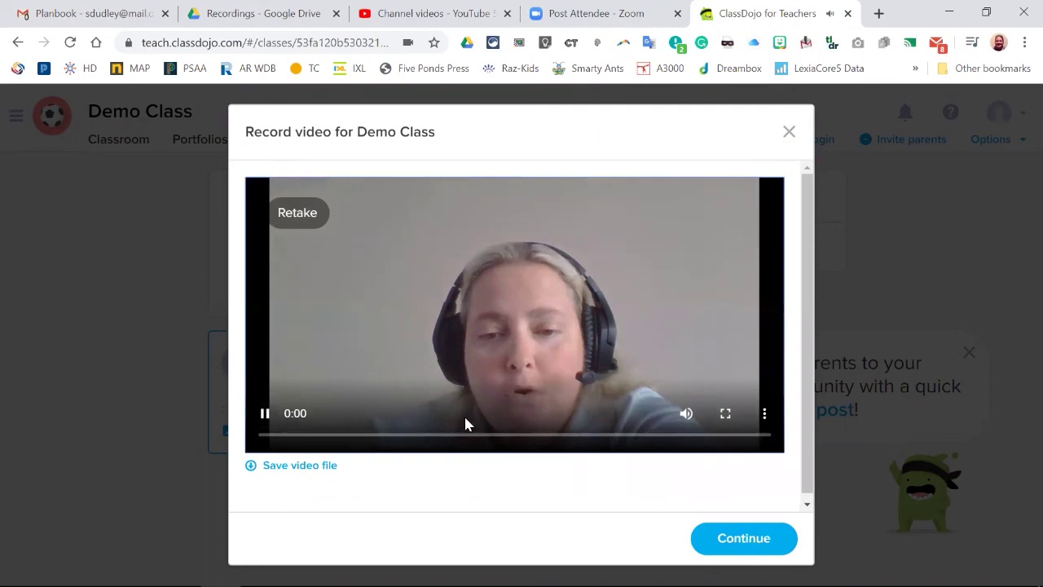
left_click(266, 418)
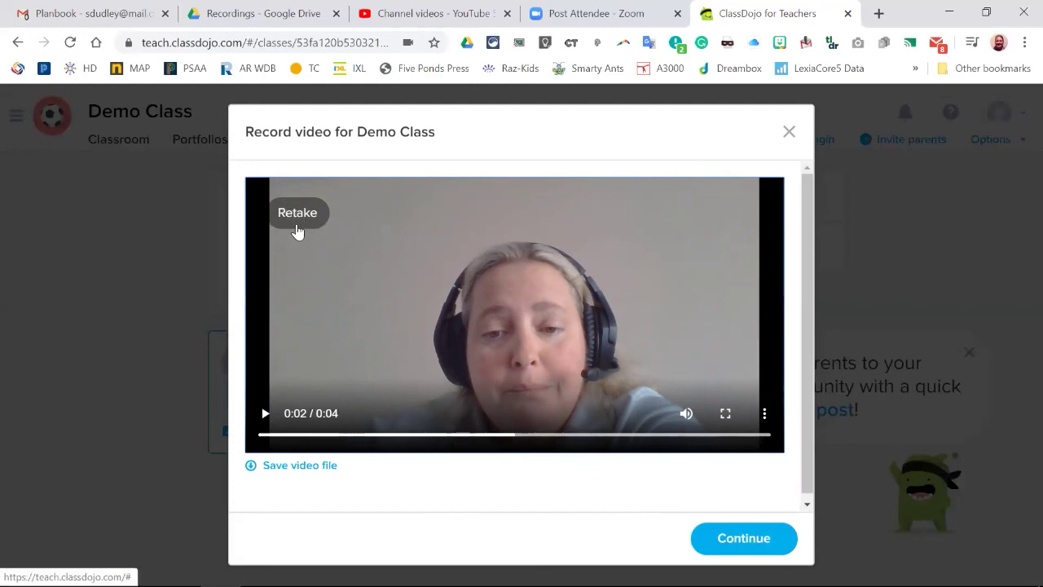
left_click(735, 538)
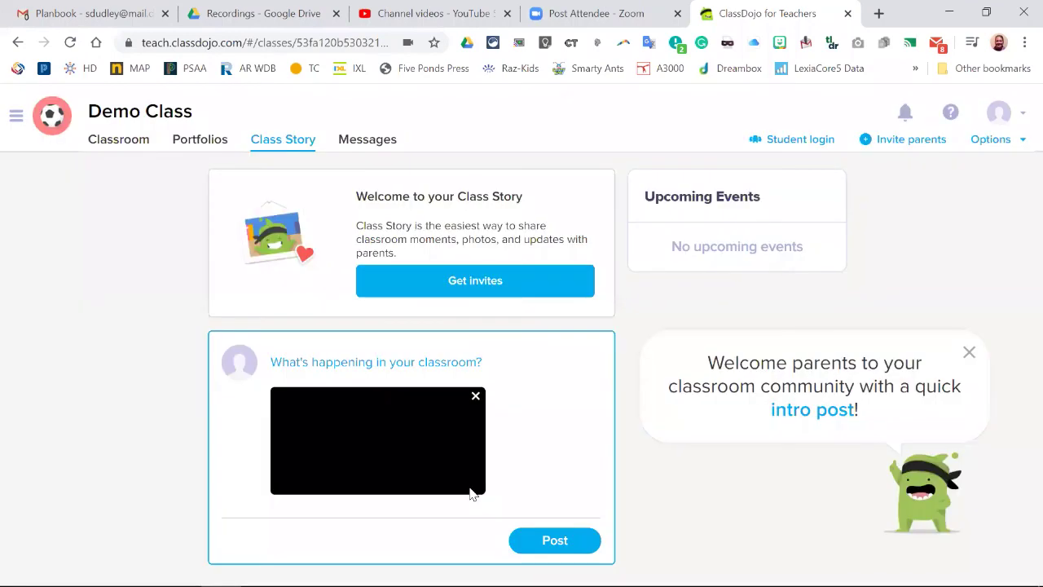
left_click(552, 541)
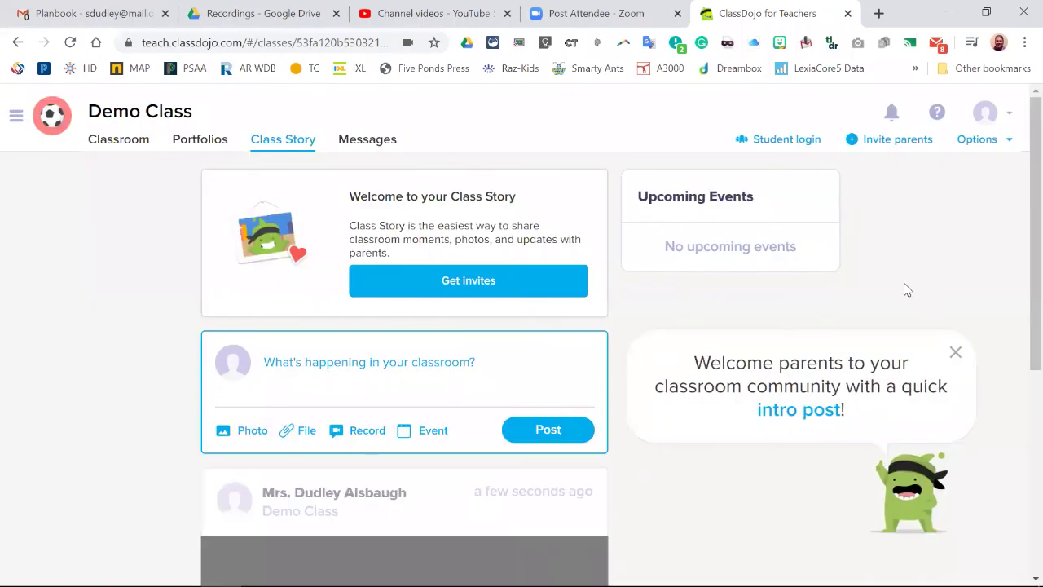
Delete the recorded video post from the Class Story, confirming the deletion.
scroll(1020, 244, "down", 6)
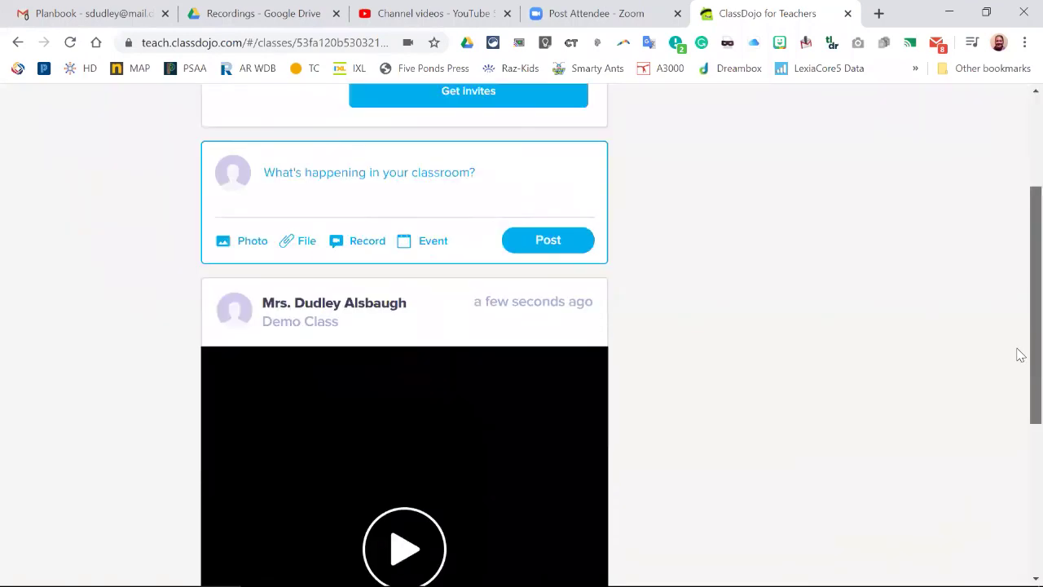
scroll(1020, 464, "down", 1)
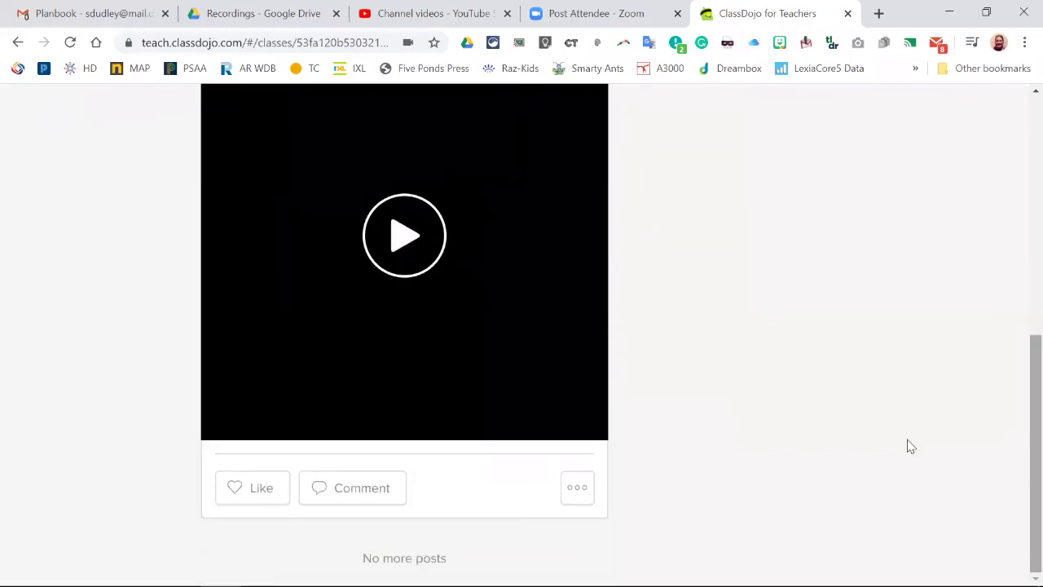
left_click(571, 492)
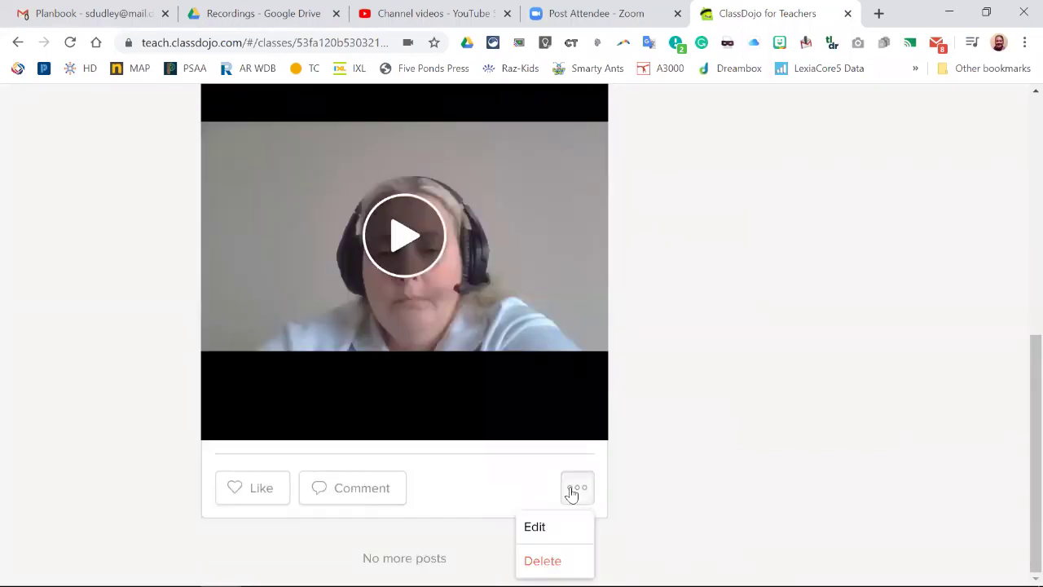
left_click(542, 561)
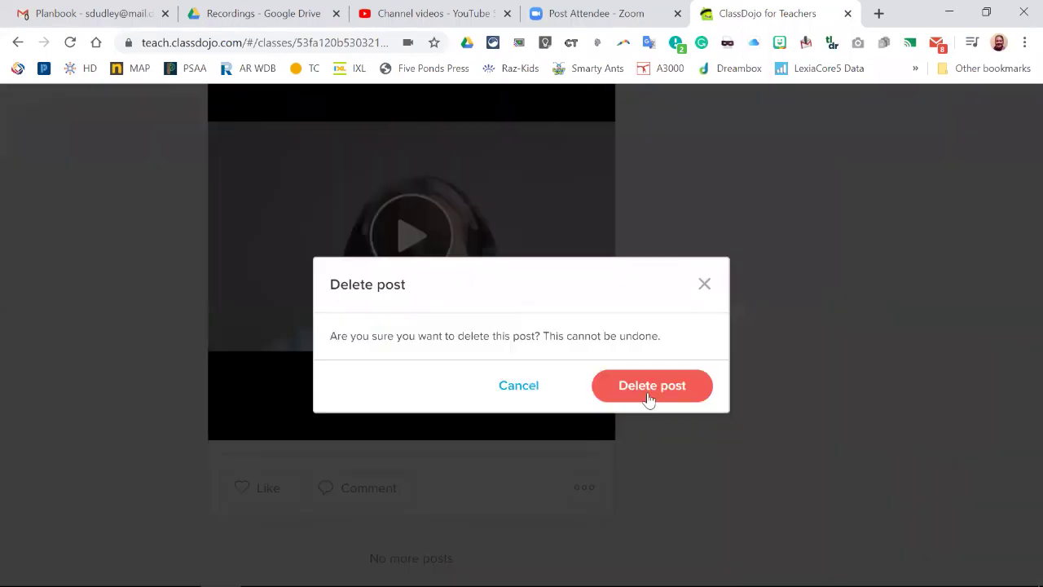
left_click(647, 397)
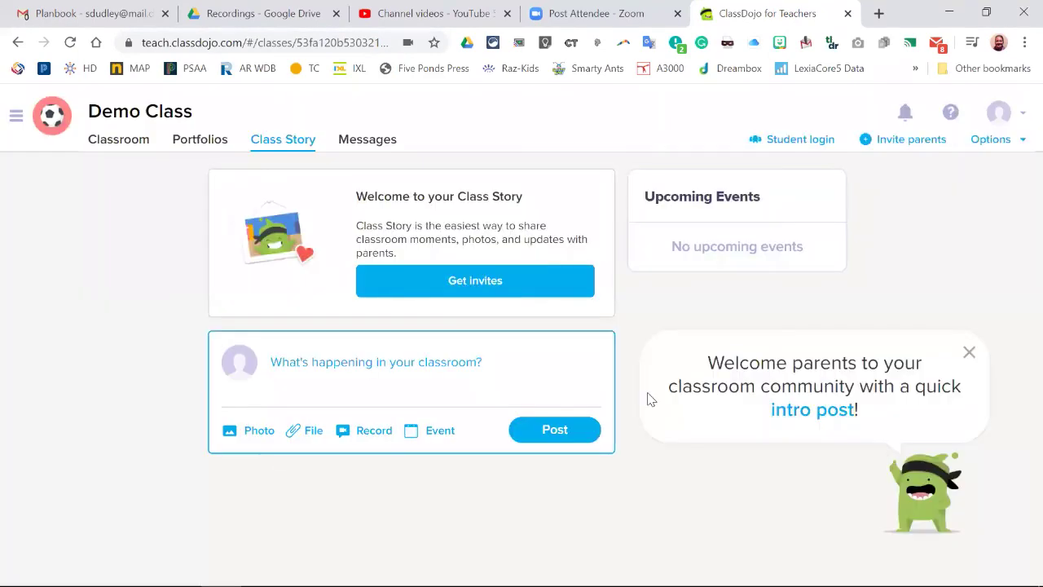
Start a new Class Story event titled "sadfaasdf" that is not all-day, with the description "njn;lkn".
left_click(438, 427)
left_click(353, 265)
type("sadfasdf")
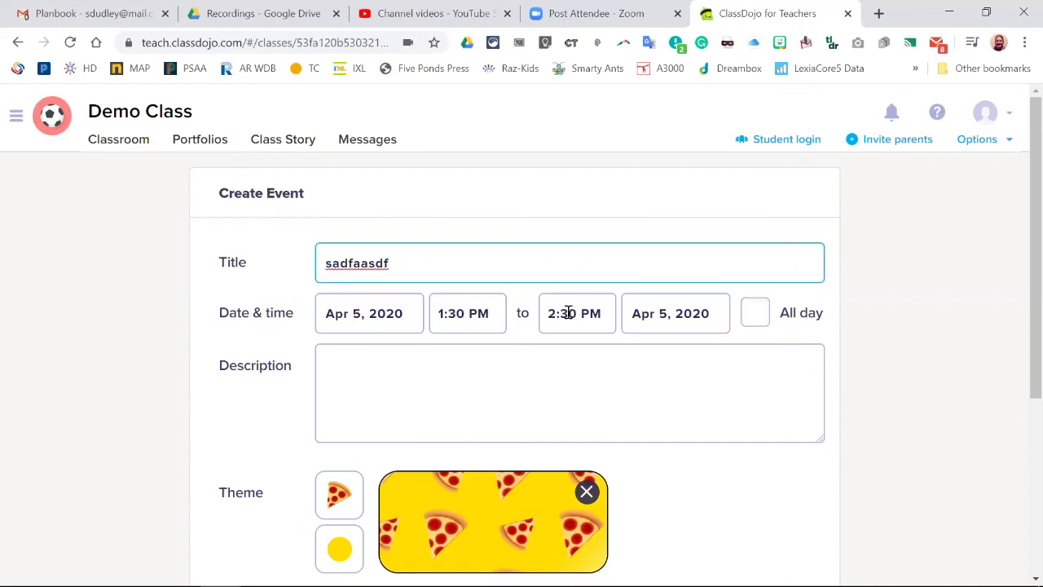
left_click(756, 315)
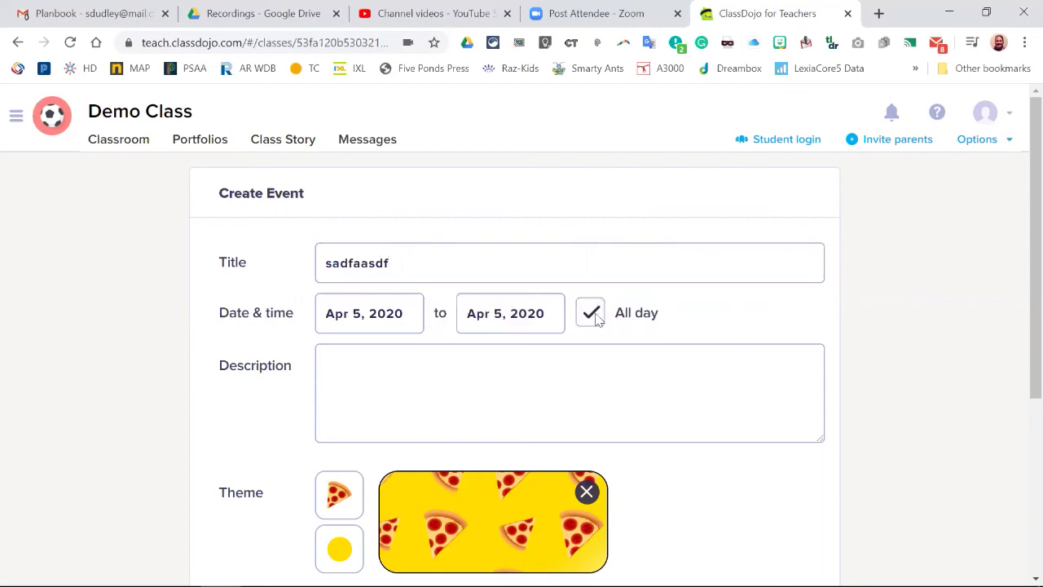
left_click(591, 314)
left_click(490, 394)
type("njn;lkn")
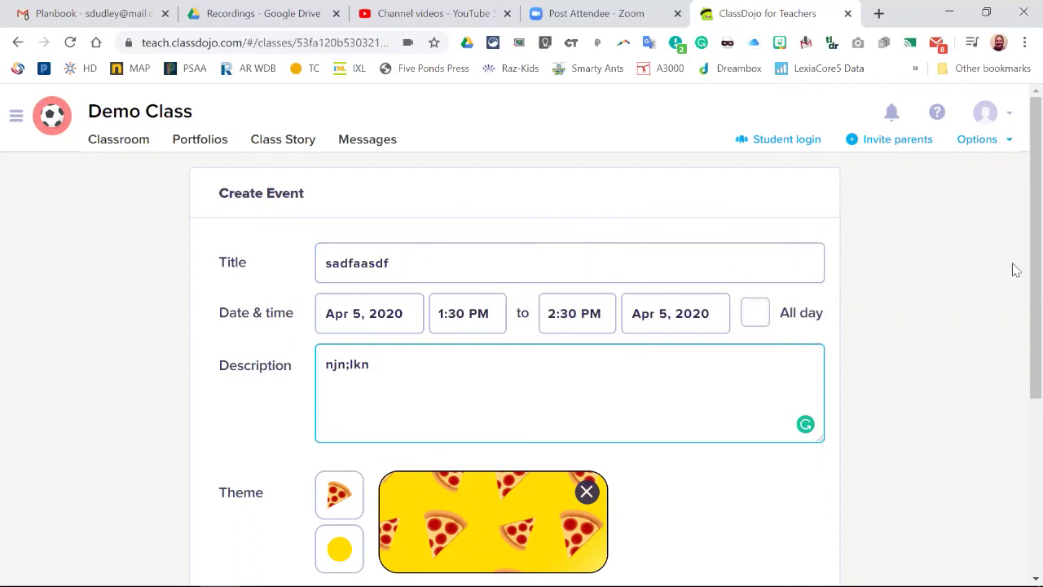
Browse the emoji choices available for the event's theme.
scroll(1017, 272, "down", 3)
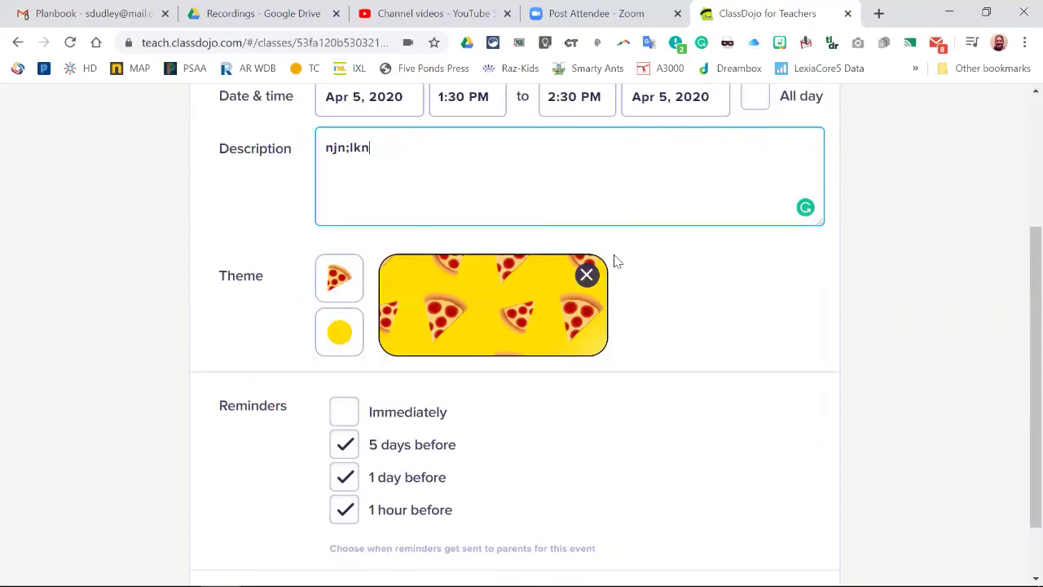
left_click(337, 283)
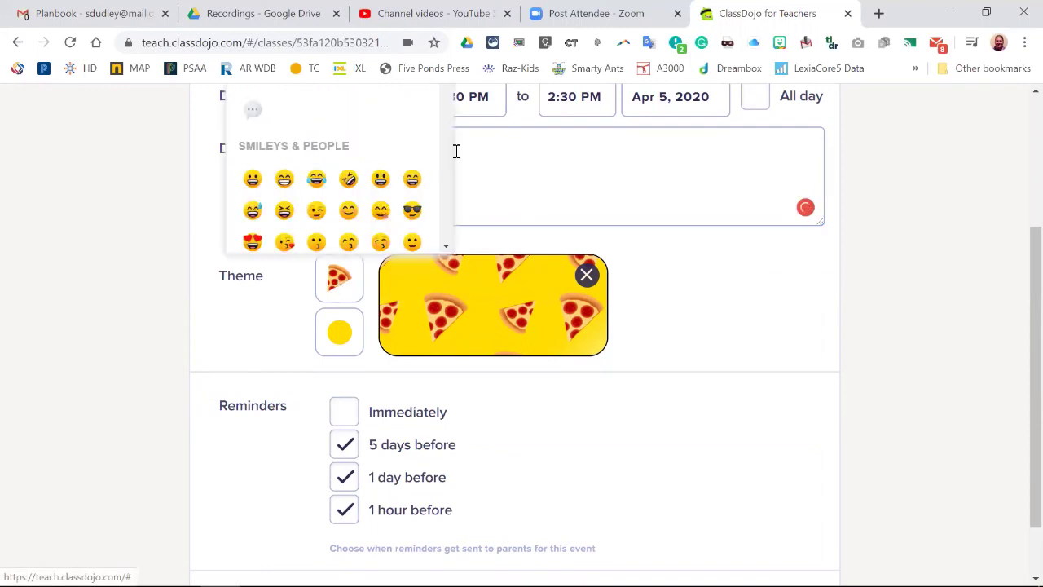
left_click_drag(446, 247, 446, 246)
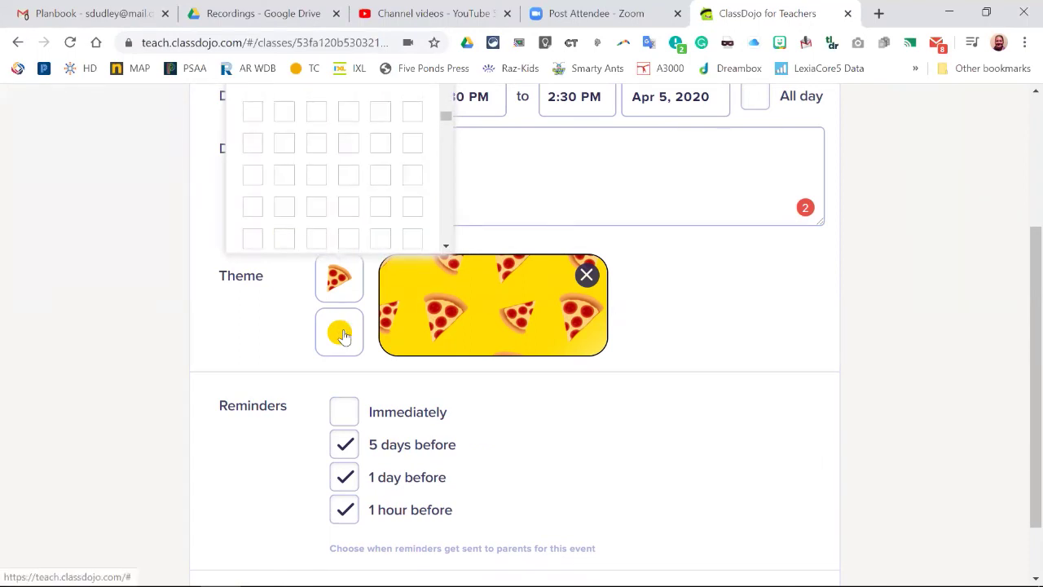
Try blue and yellow backgrounds for the event's pizza theme and settle on blue.
left_click(340, 332)
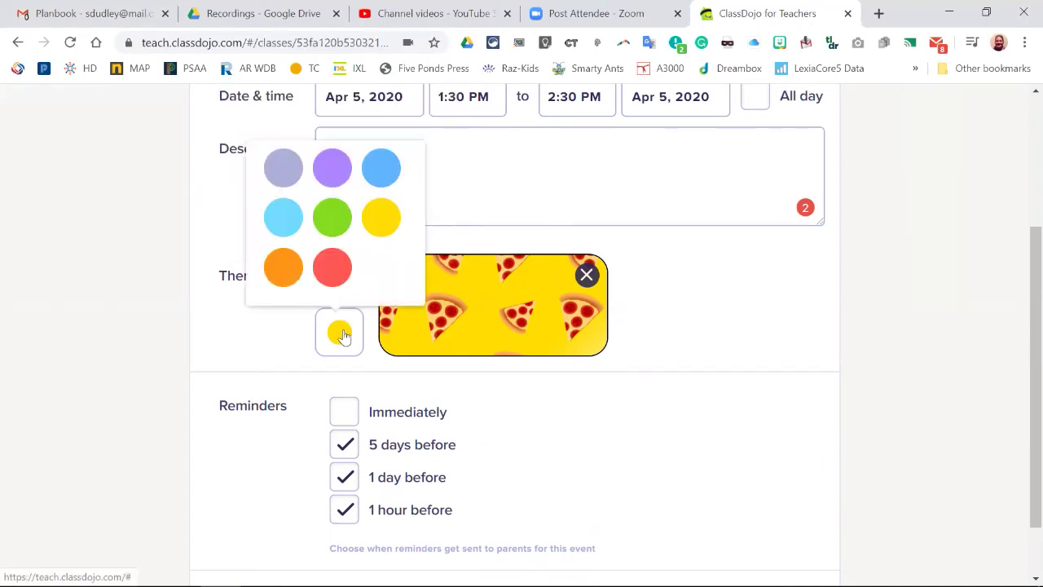
left_click(384, 170)
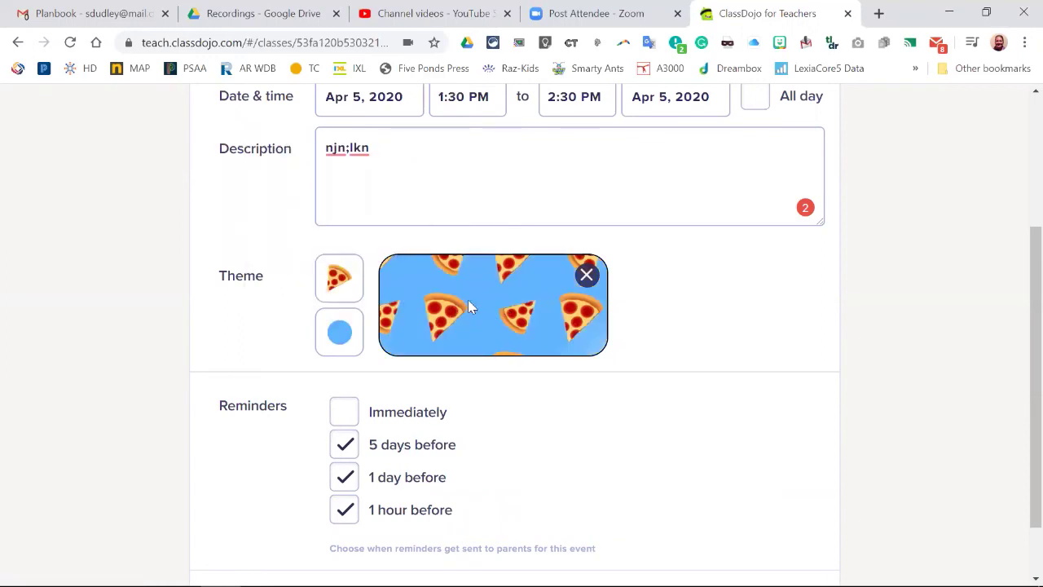
left_click(340, 331)
left_click(384, 222)
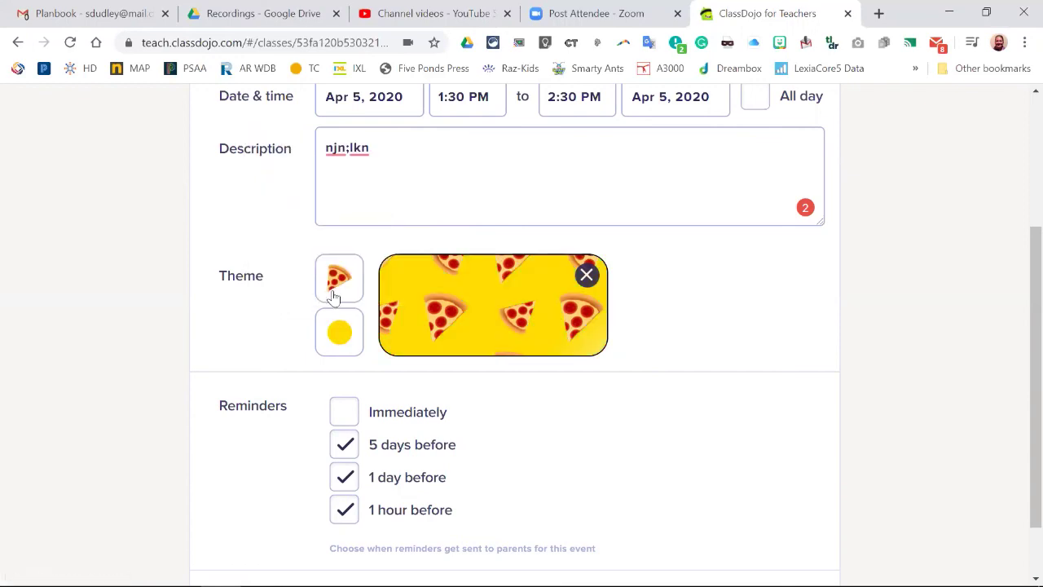
left_click(349, 344)
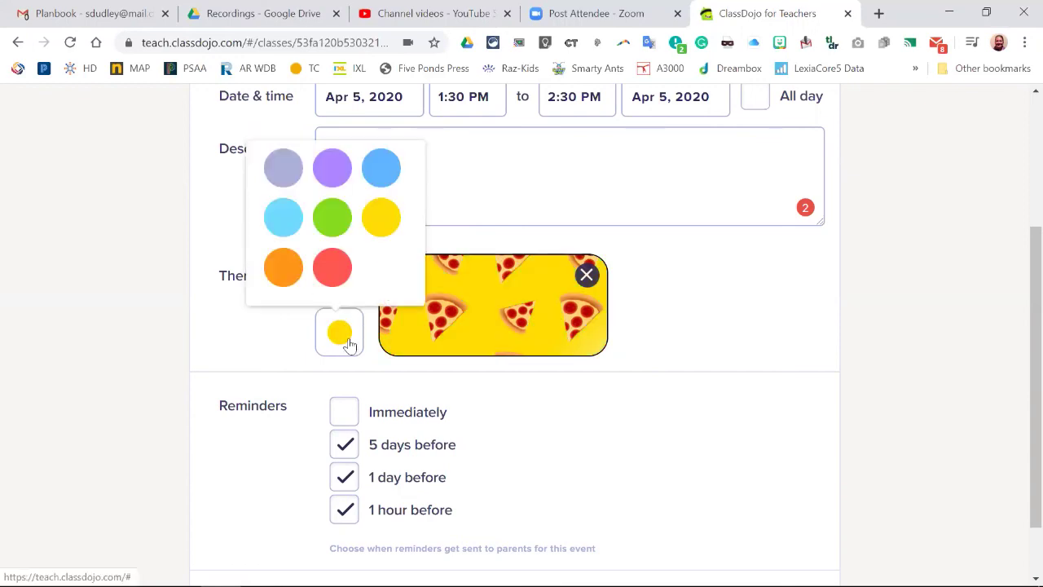
left_click(380, 167)
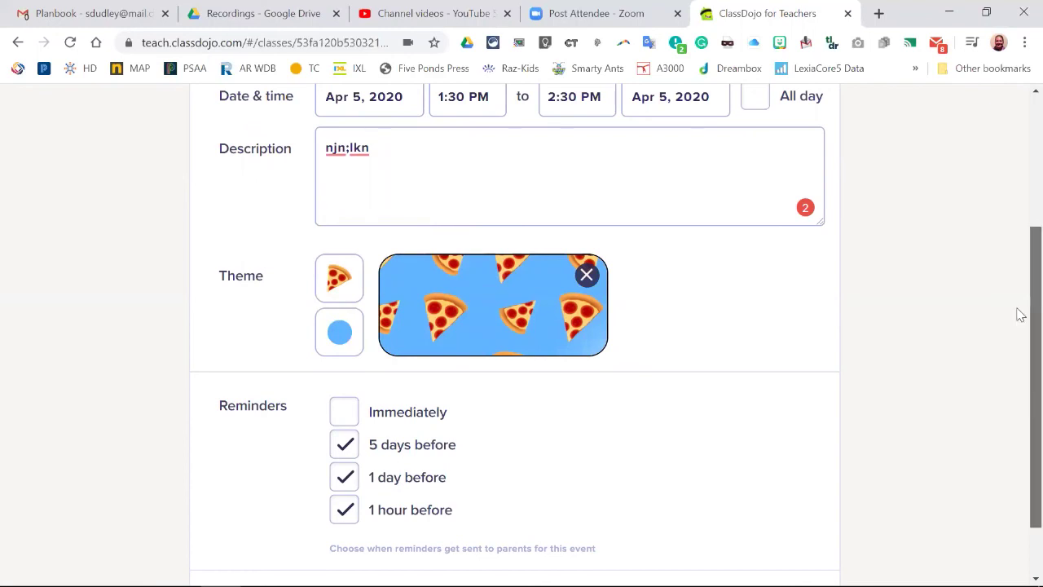
Create the event and view its post in the Class Story.
scroll(1021, 397, "down", 1)
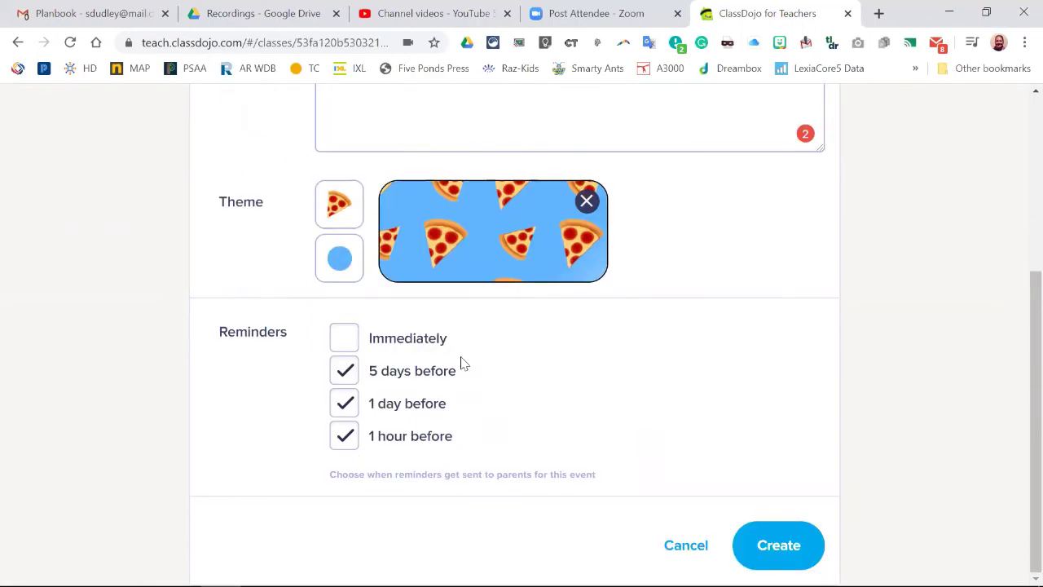
left_click(764, 545)
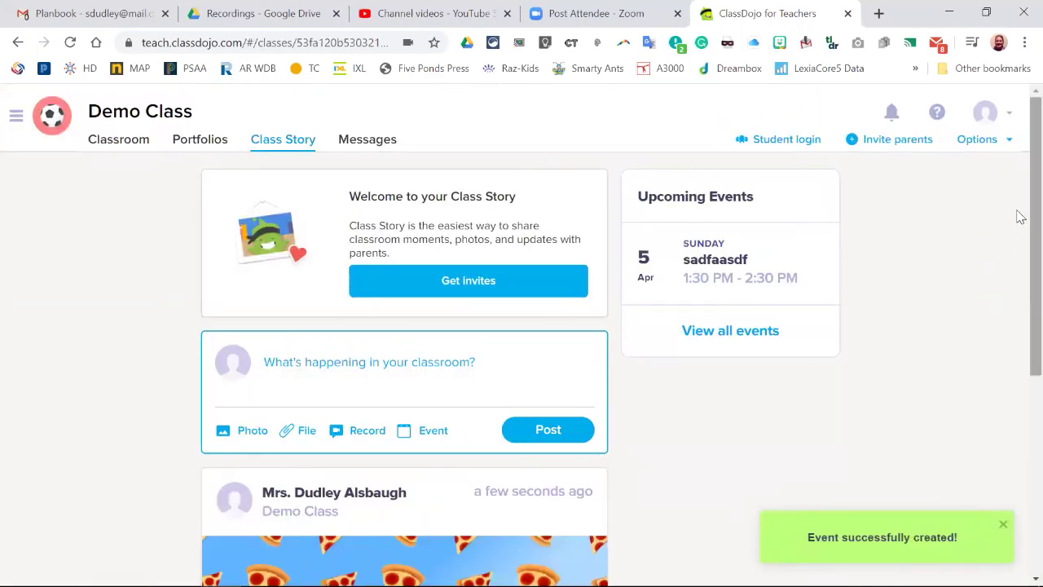
left_click_drag(1020, 215, 1020, 418)
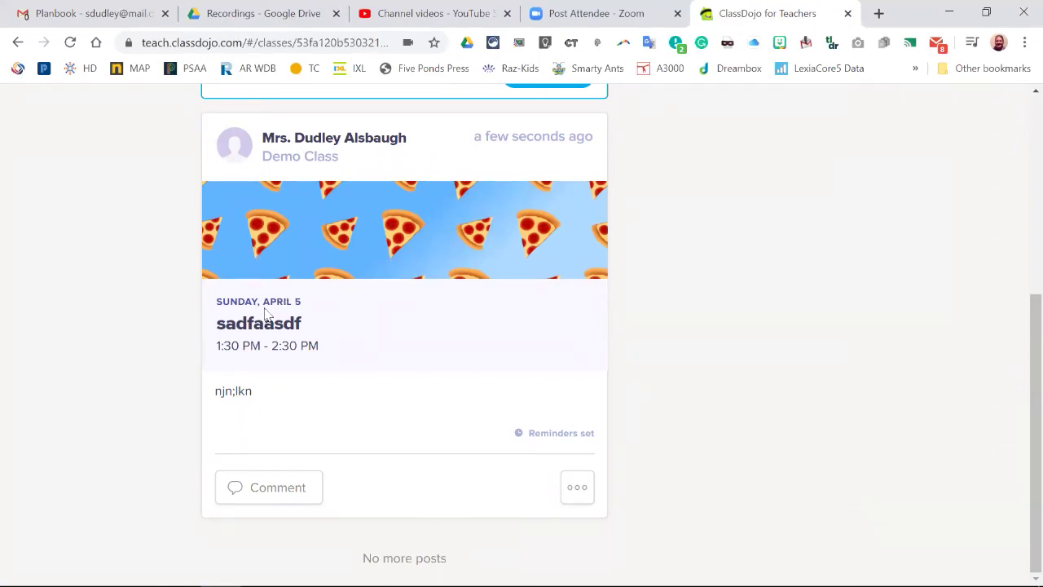
Delete the pizza-themed event "sadfaasdf" from the Class Story and dismiss the intro post suggestion.
mouse_move(534, 448)
left_click(577, 492)
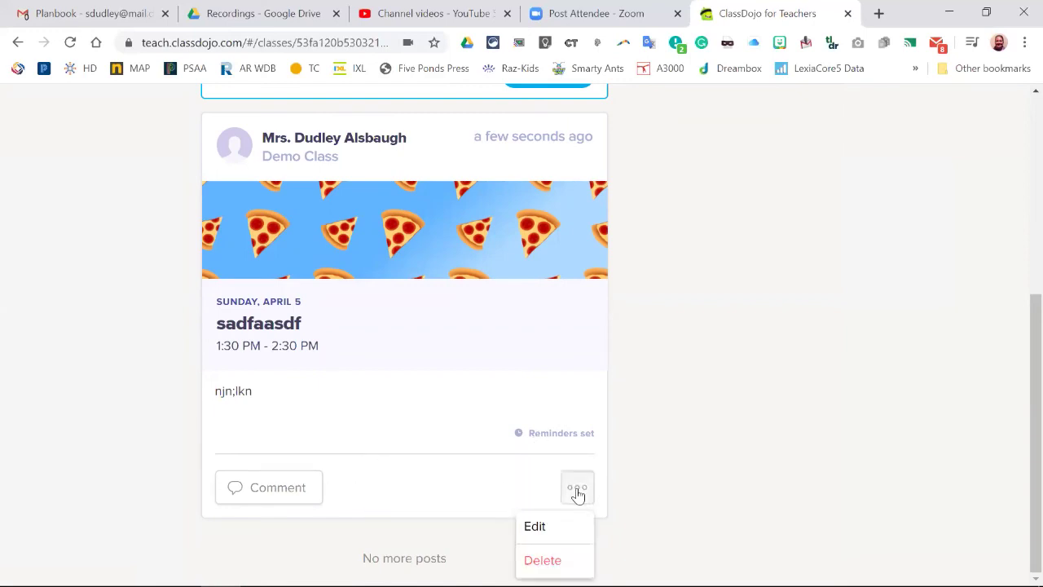
left_click(542, 560)
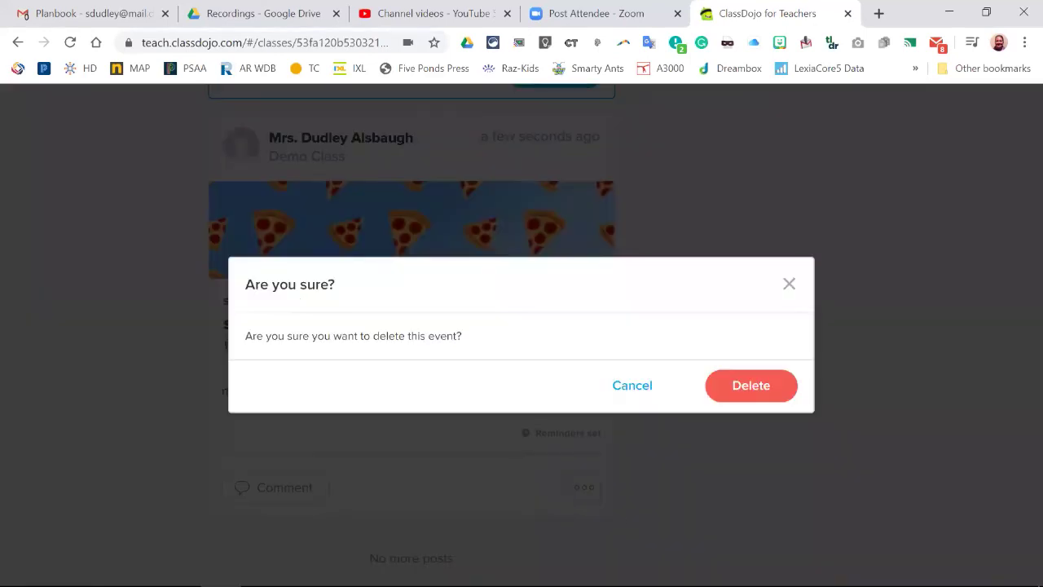
left_click(752, 389)
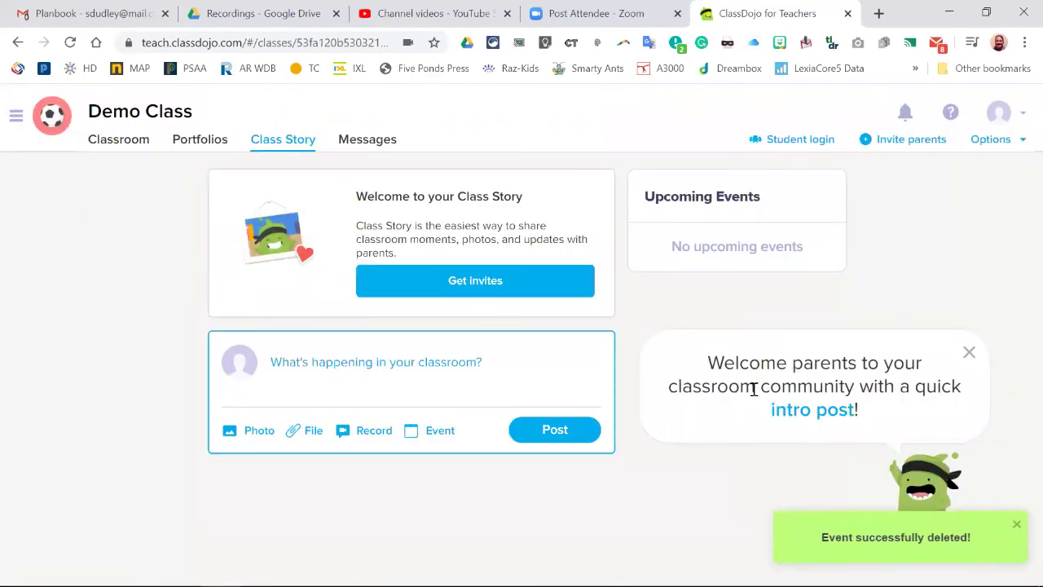
left_click(969, 352)
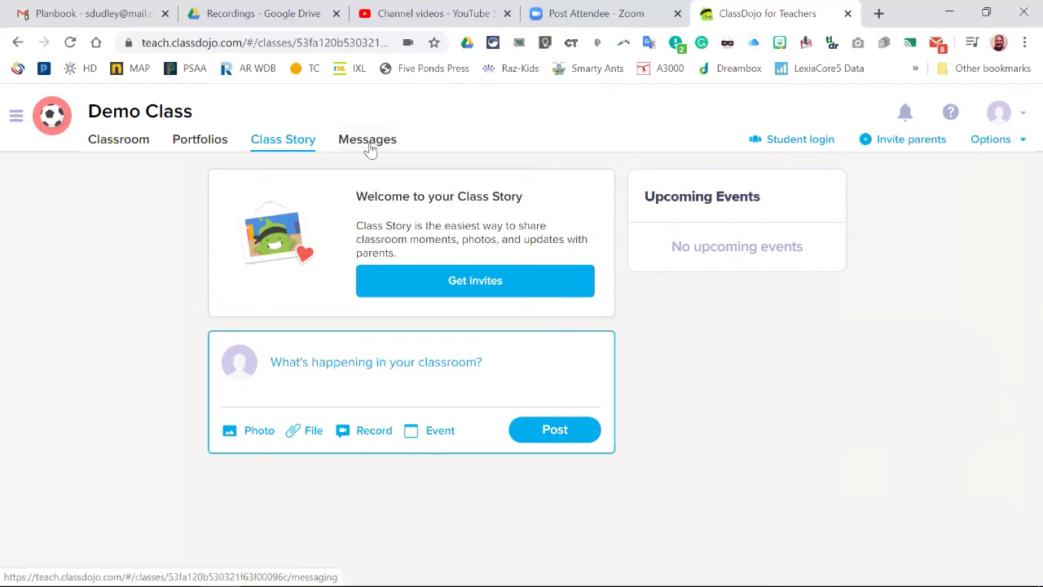
Revisit the Demo Class's Portfolios page and return to the Classroom page with its students.
left_click(203, 147)
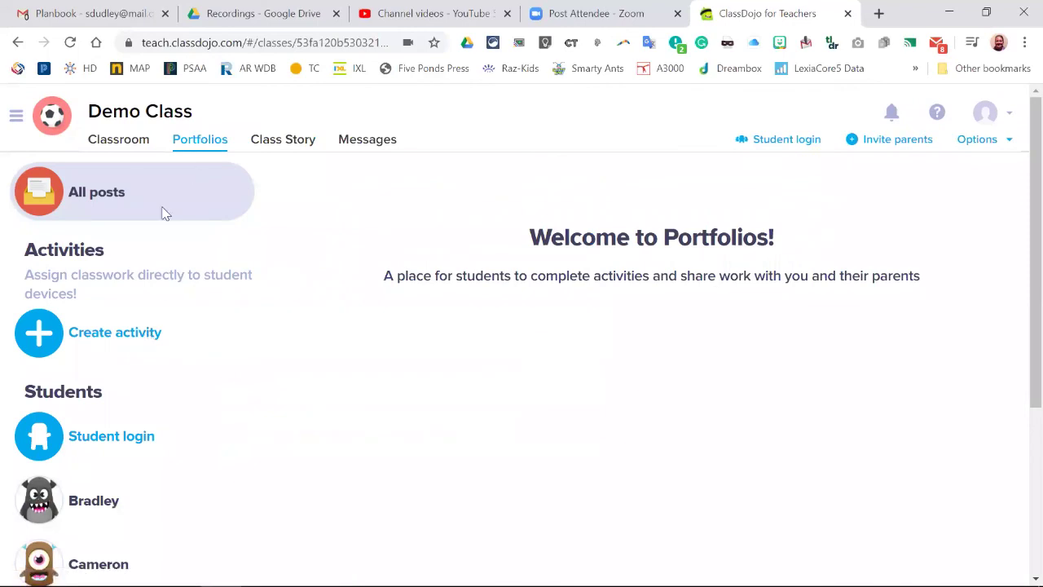
left_click(115, 143)
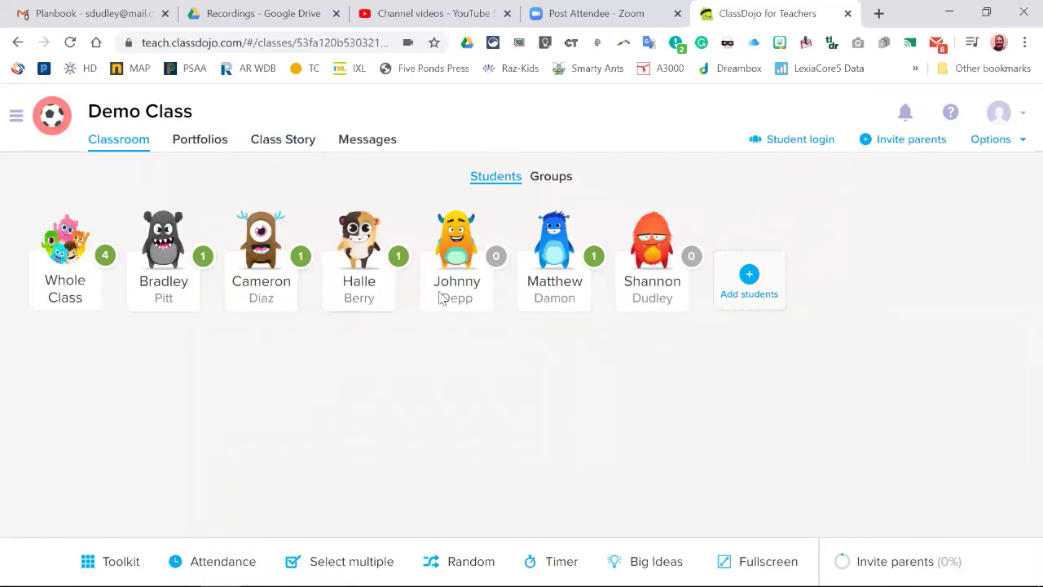